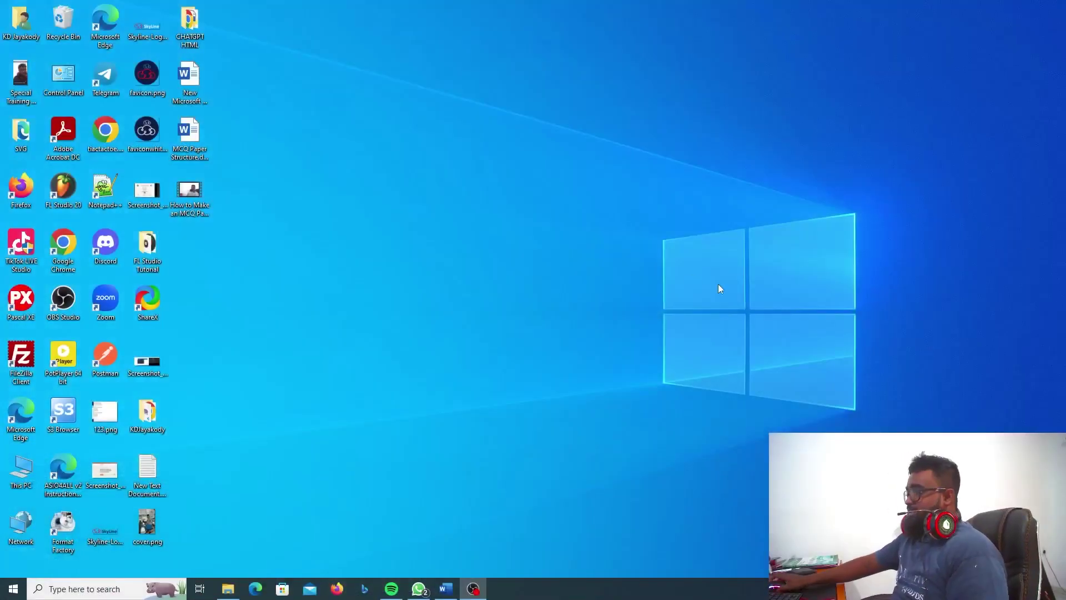
# - Open the MCQ Paper Structure document to check it, then close it
pyautogui.click(183, 127)
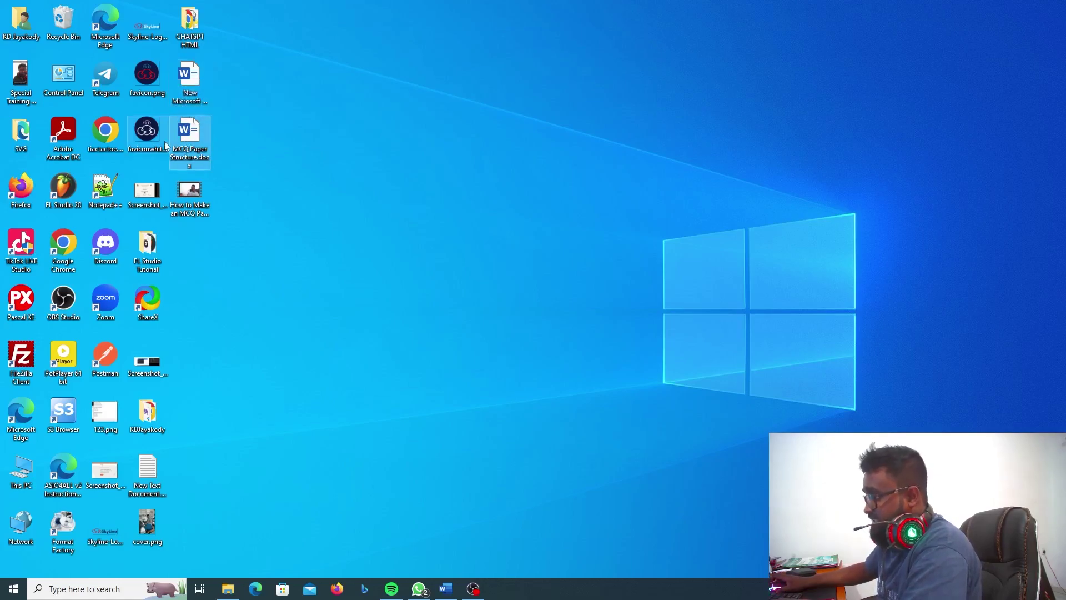
pyautogui.doubleClick(209, 151)
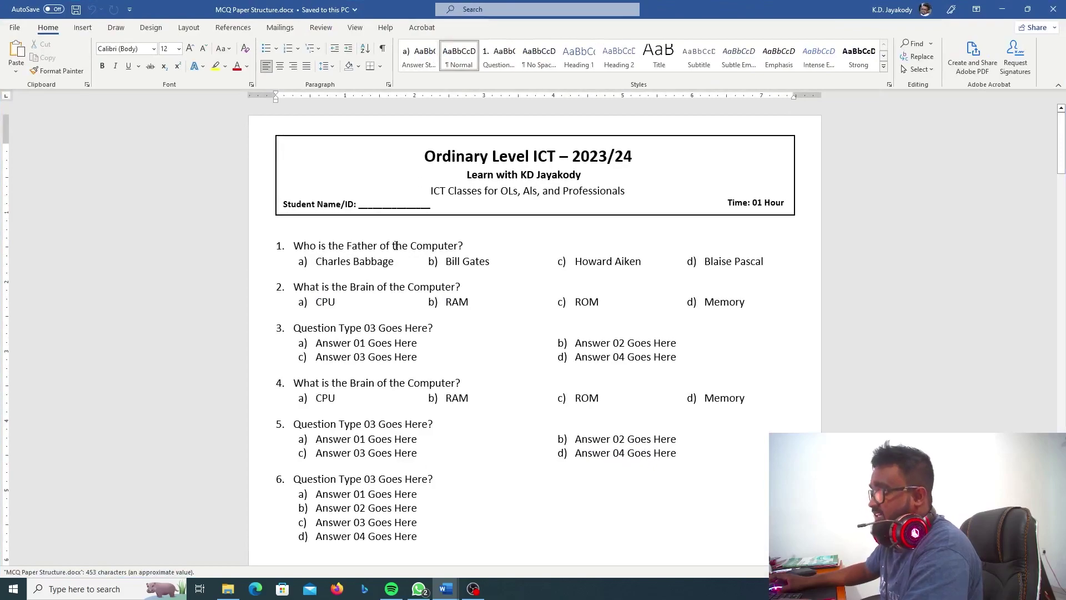
pyautogui.click(1053, 8)
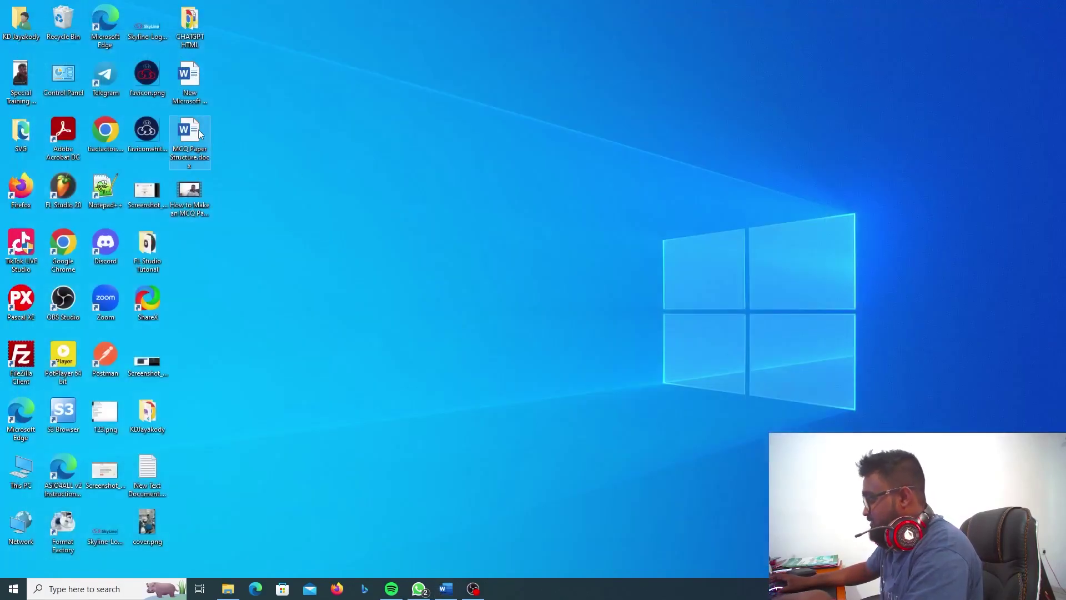
# - Duplicate the file, rename the copy 'MCQ Paper Structure - v2.docx' and open it
pyautogui.hotkey('ctrl', 'c')
pyautogui.hotkey('ctrl', 'v')
pyautogui.press('F2')
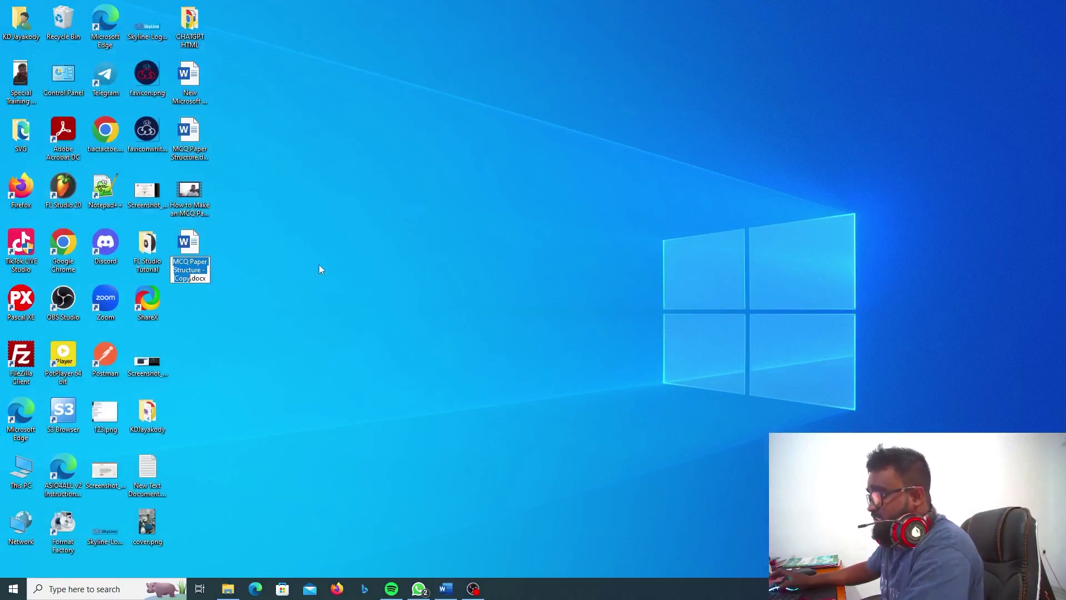
pyautogui.press('Right')
pyautogui.press('BackSpace')
pyautogui.press('BackSpace')
pyautogui.press('BackSpace')
pyautogui.press('BackSpace')
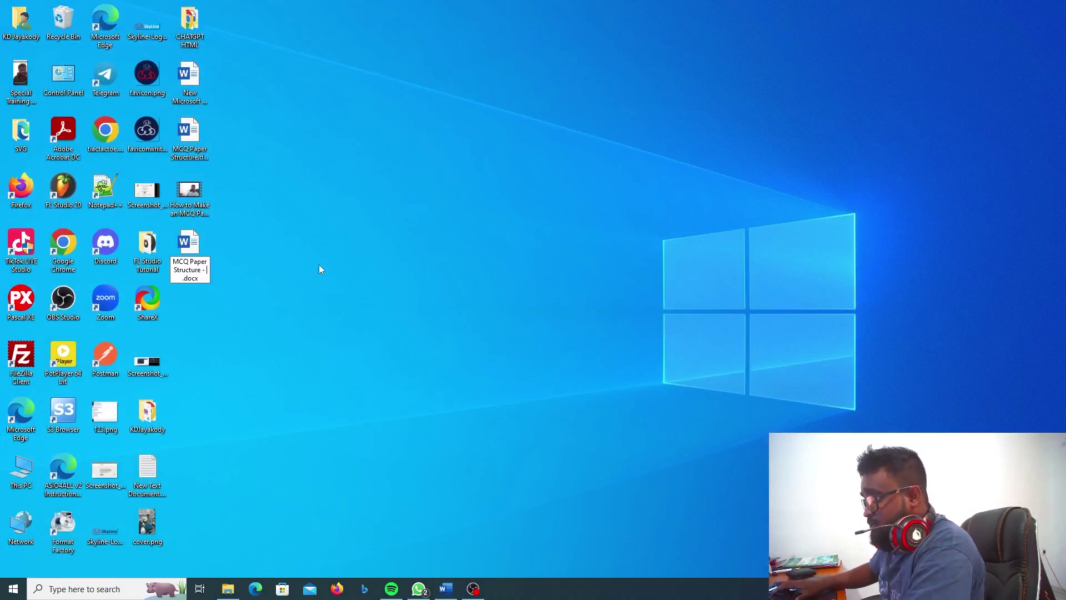
pyautogui.press('BackSpace')
pyautogui.write('v2')
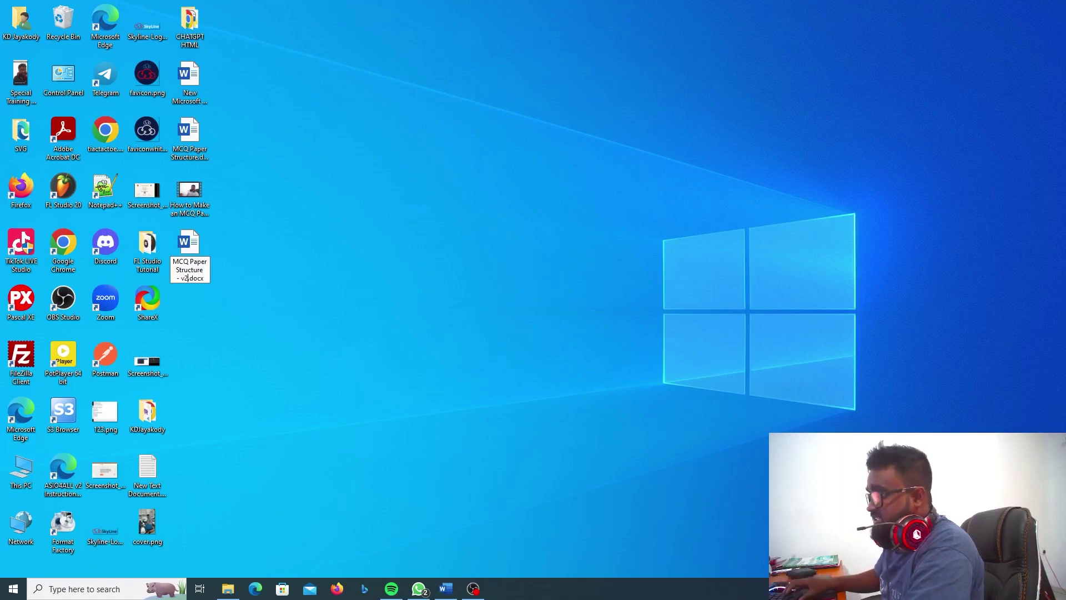
pyautogui.press('Return')
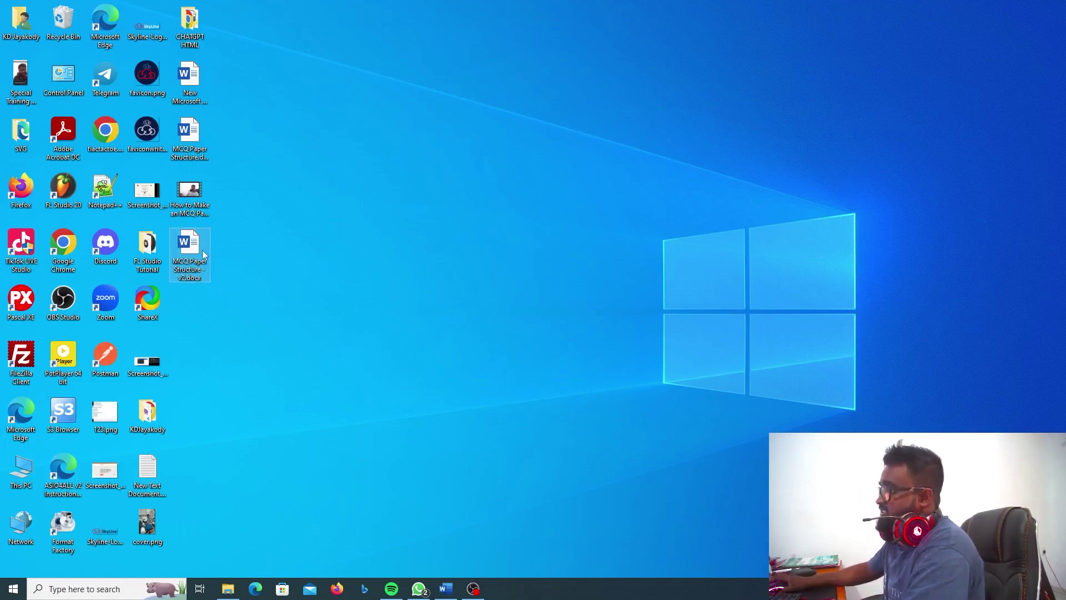
pyautogui.doubleClick(202, 250)
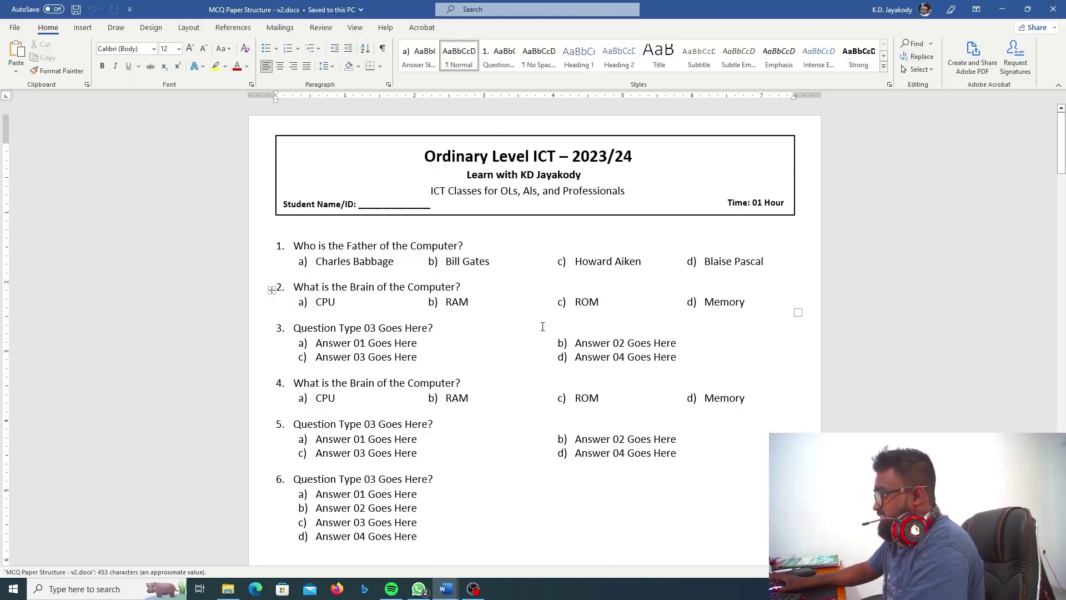
# - Delete template questions 1 to 3 and their answers from the question table
pyautogui.scroll(-2, 444, 344)
pyautogui.click(401, 349)
pyautogui.scroll(1, 374, 206)
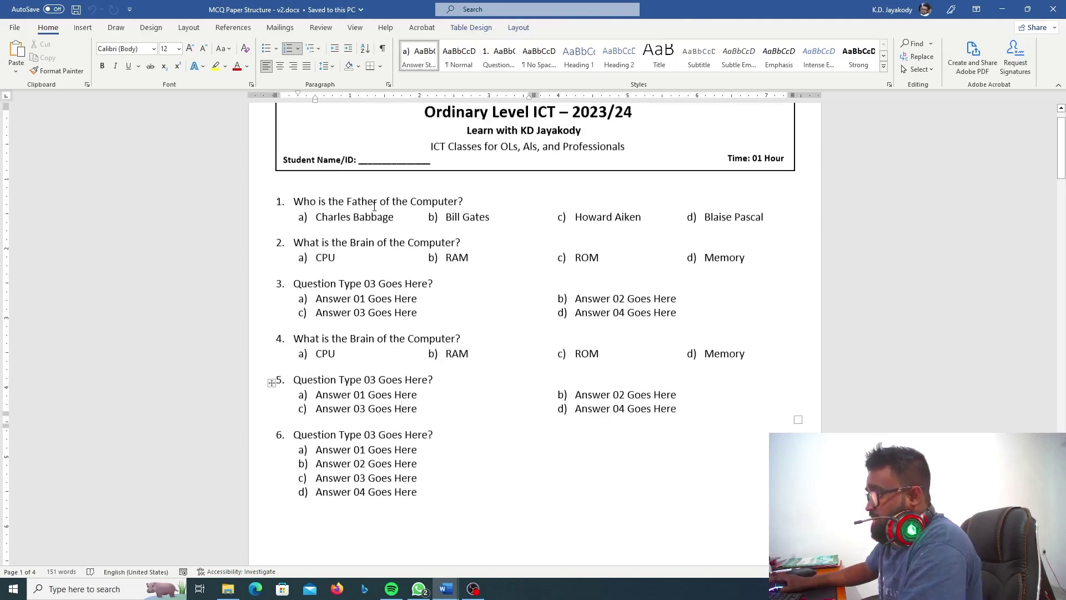
pyautogui.keyDown('ctrl'); pyautogui.scroll(1, 385, 440); pyautogui.keyUp('ctrl')
pyautogui.keyDown('ctrl'); pyautogui.scroll(1, 384, 441); pyautogui.keyUp('ctrl')
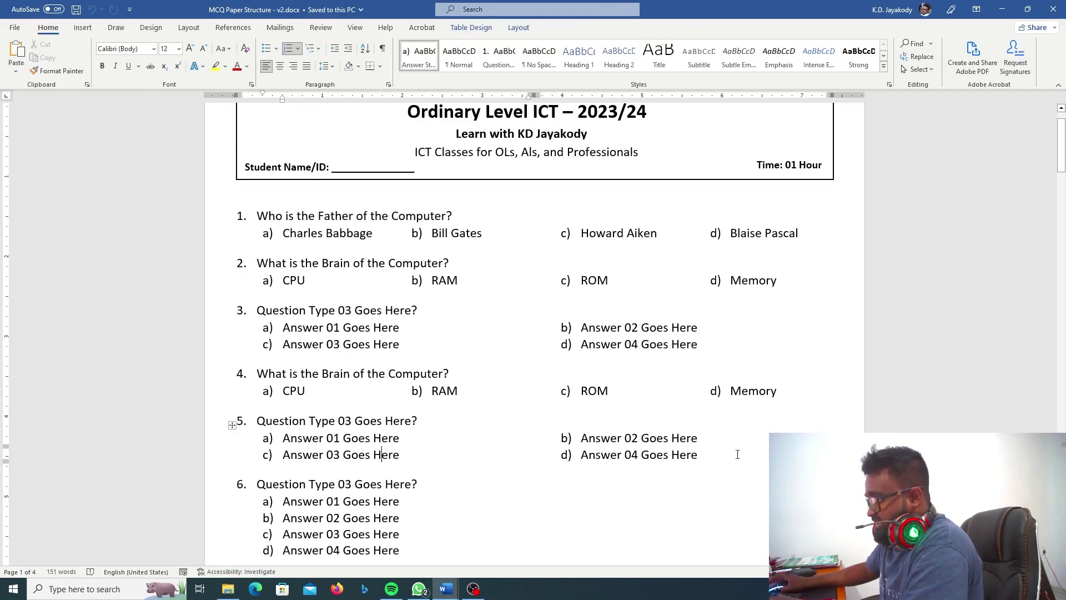
pyautogui.click(232, 488)
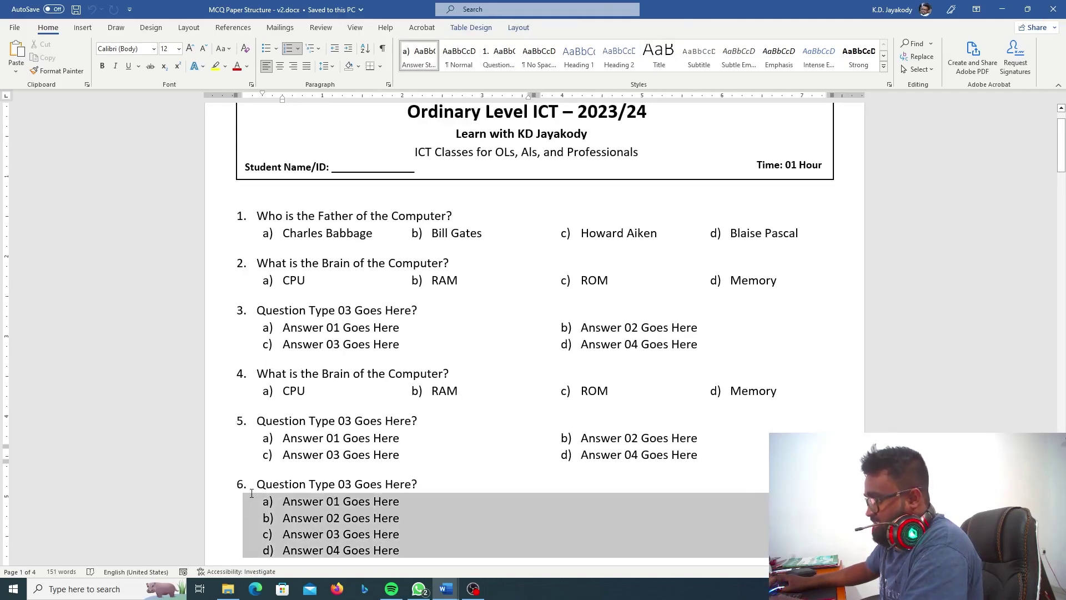
pyautogui.click(232, 425)
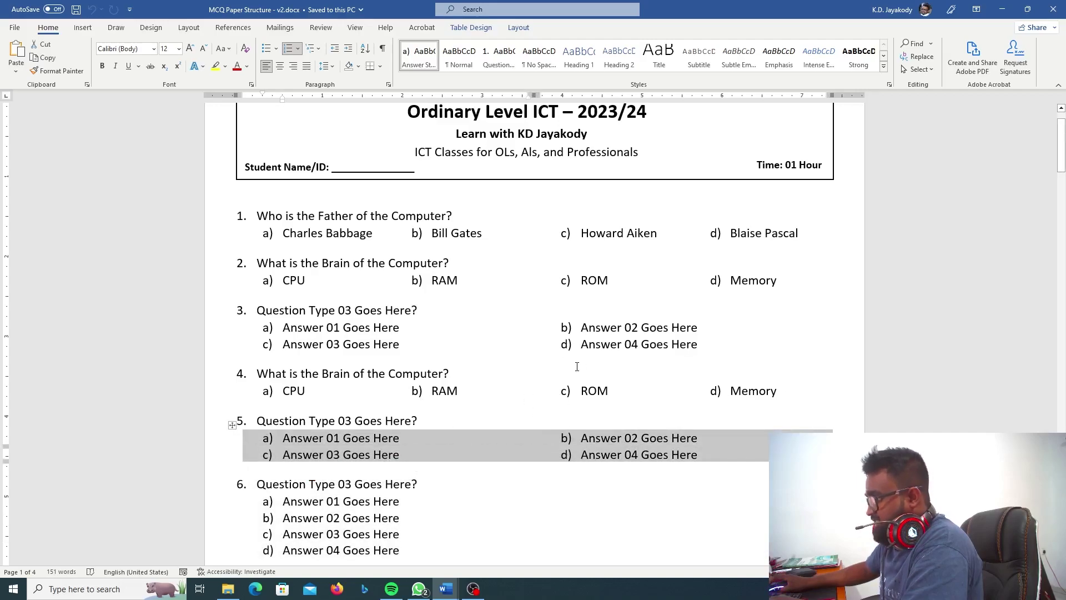
pyautogui.moveTo(704, 345); pyautogui.dragTo(262, 203)
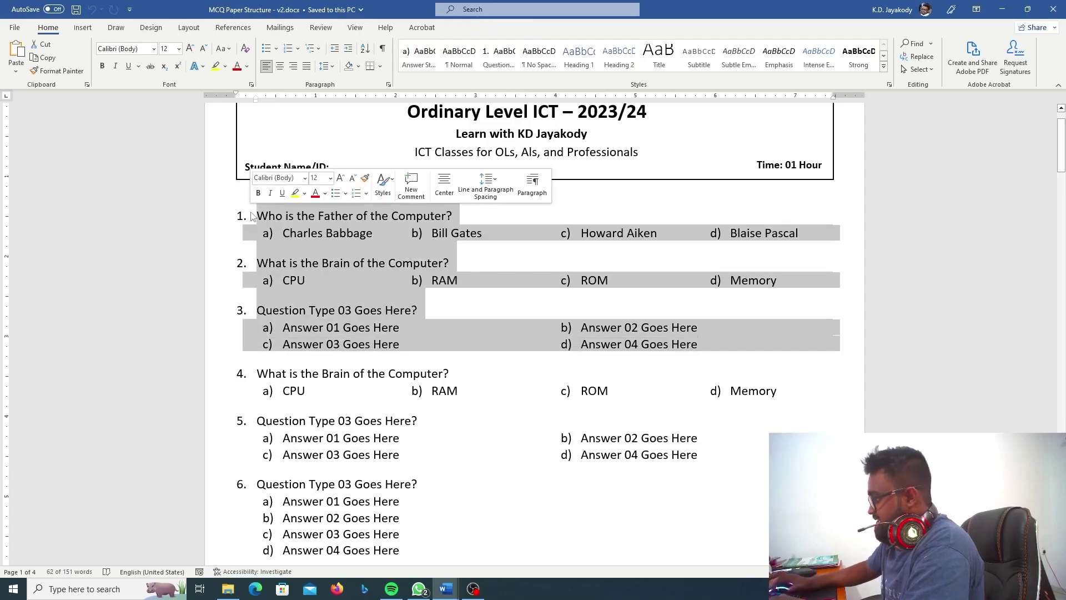
pyautogui.press('Delete')
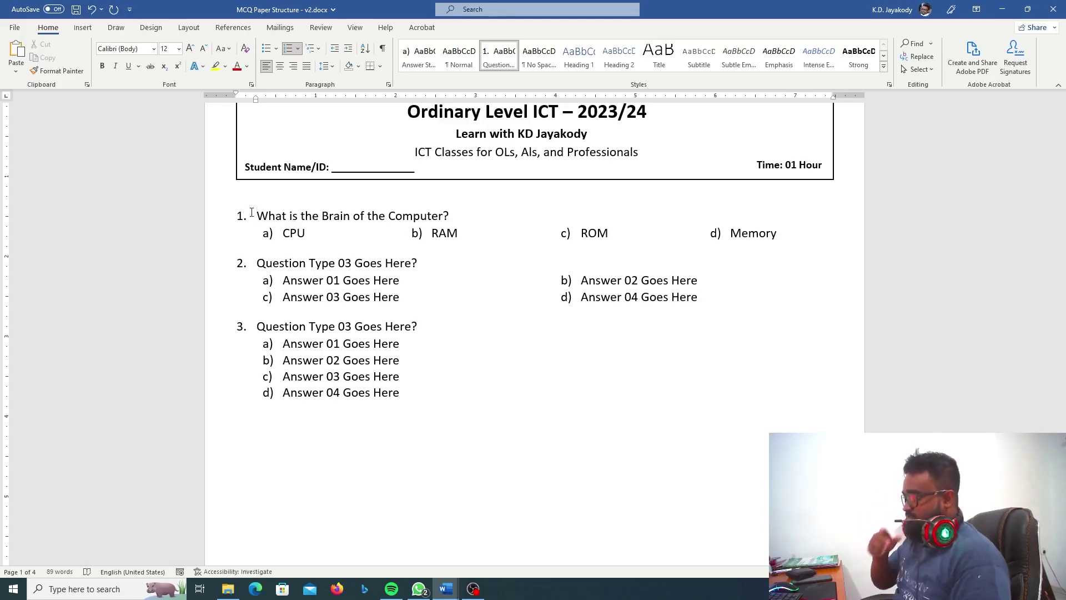
# - Remove the empty line above question 1, undo it, then switch to the model paper
pyautogui.press('Up')
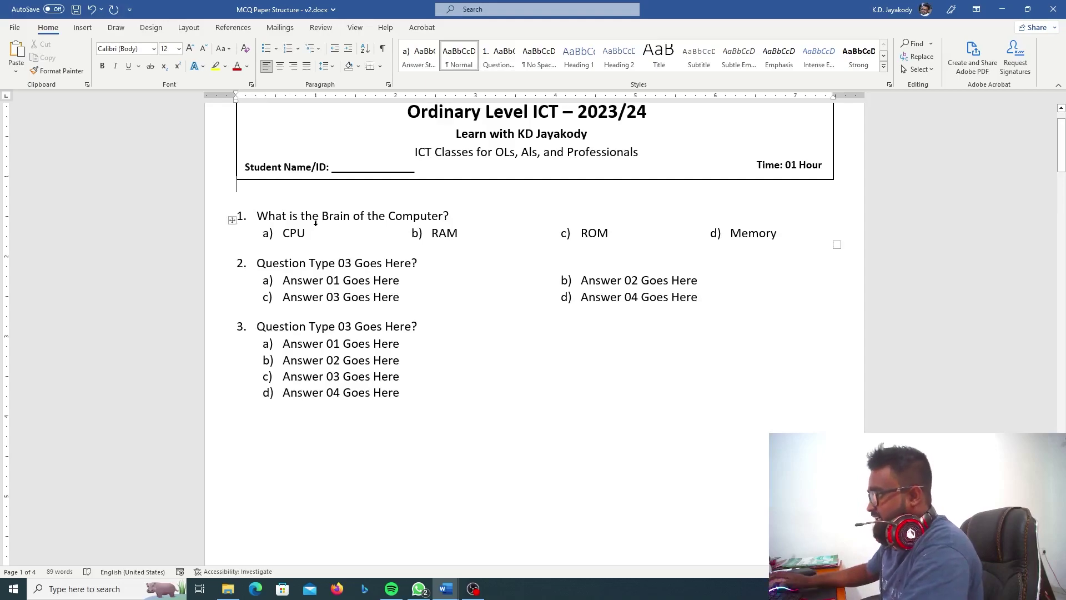
pyautogui.press('Delete')
pyautogui.hotkey('ctrl', 'z')
pyautogui.scroll(-1, 355, 311)
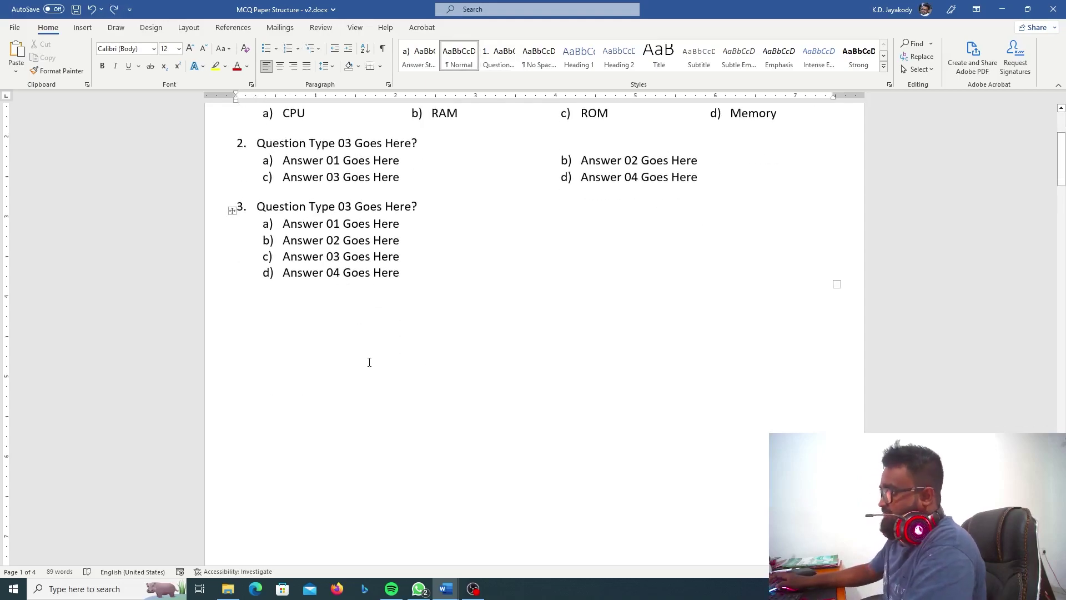
pyautogui.scroll(3, 377, 345)
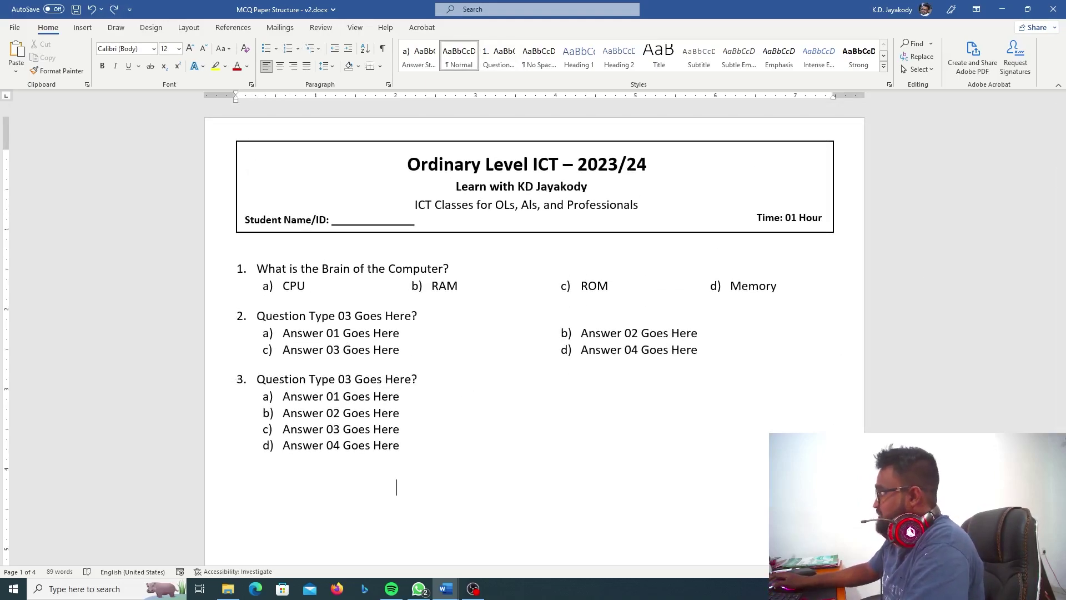
pyautogui.hotkey('alt', 'Tab')
# - Scroll through the model paper and select question 1's opening sentence about the ATM bank system
pyautogui.keyDown('ctrl'); pyautogui.scroll(3, 490, 268); pyautogui.keyUp('ctrl')
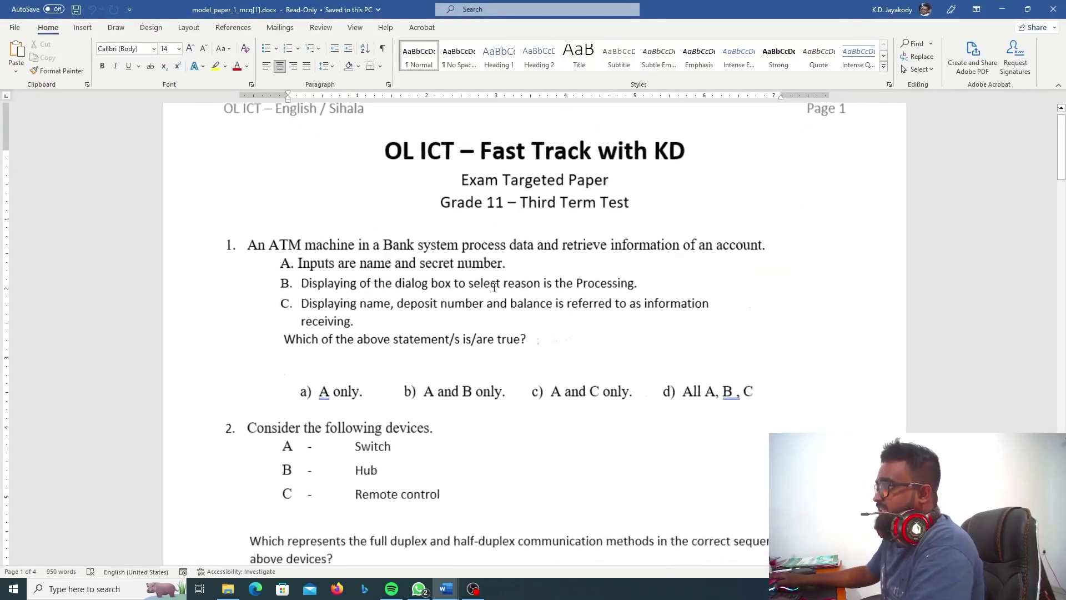
pyautogui.scroll(-2, 294, 300)
pyautogui.scroll(-5, 305, 327)
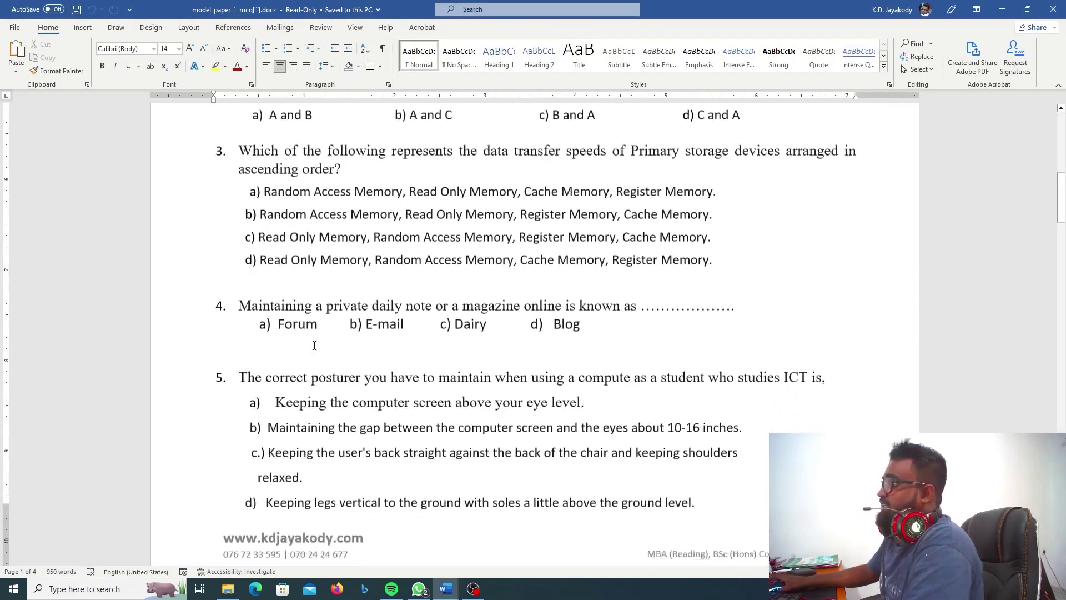
pyautogui.scroll(-2, 314, 345)
pyautogui.scroll(4, 325, 383)
pyautogui.scroll(6, 325, 383)
pyautogui.scroll(1, 330, 366)
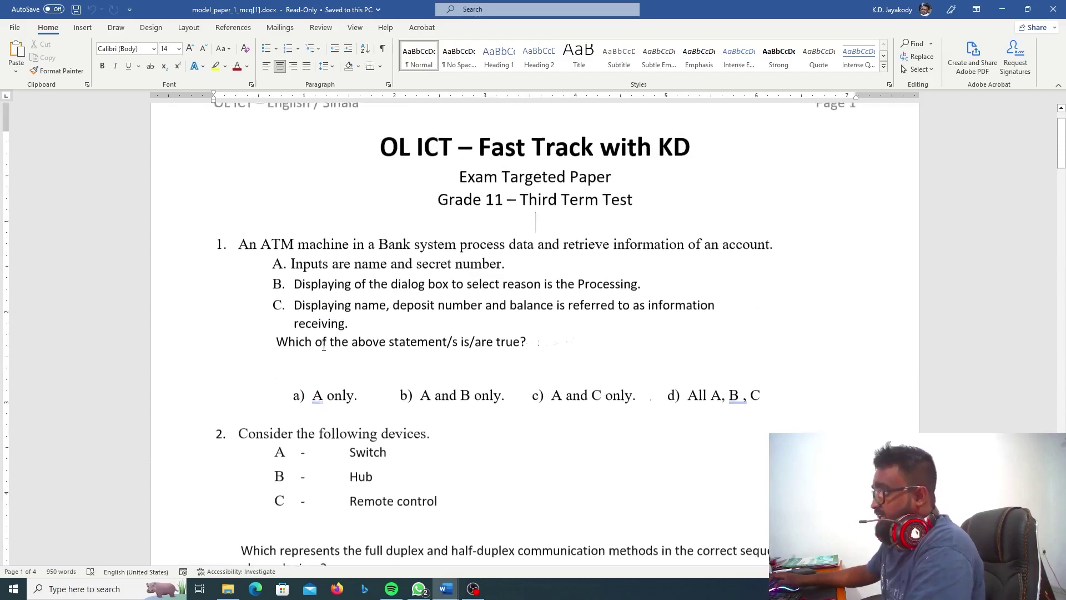
pyautogui.scroll(-7, 338, 344)
pyautogui.scroll(-2, 346, 328)
pyautogui.scroll(3, 346, 328)
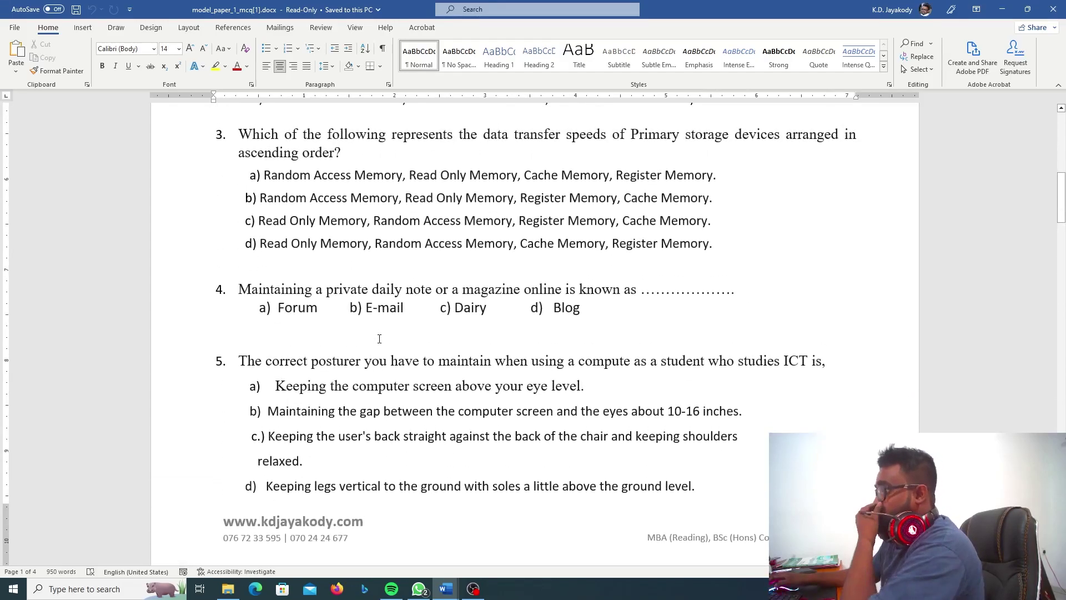
pyautogui.scroll(-5, 379, 339)
pyautogui.scroll(-1, 381, 341)
pyautogui.scroll(1, 382, 342)
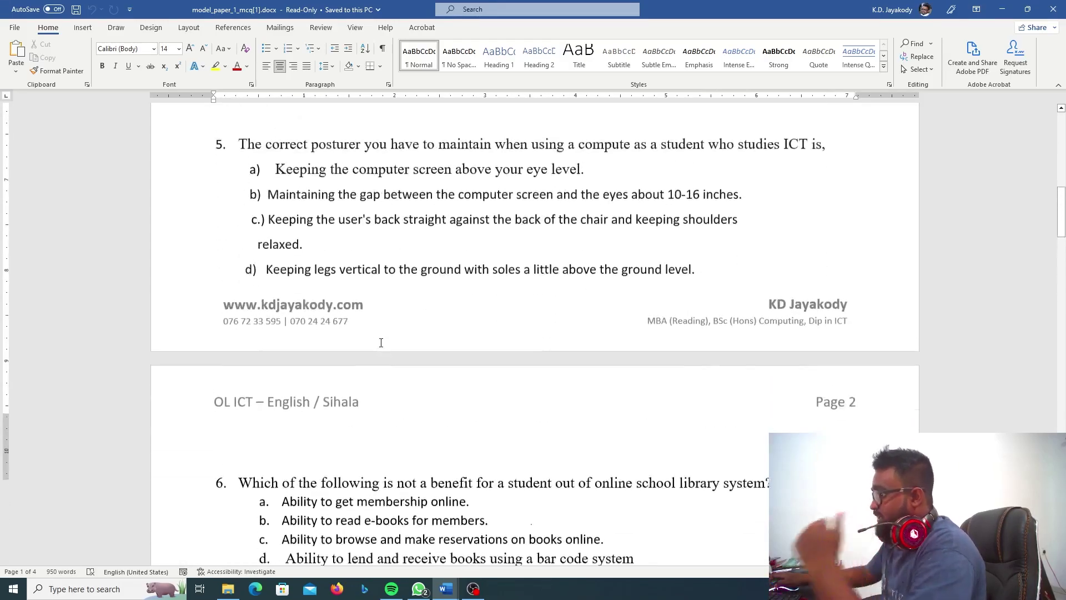
pyautogui.scroll(10, 385, 347)
pyautogui.scroll(6, 386, 347)
pyautogui.scroll(1, 355, 338)
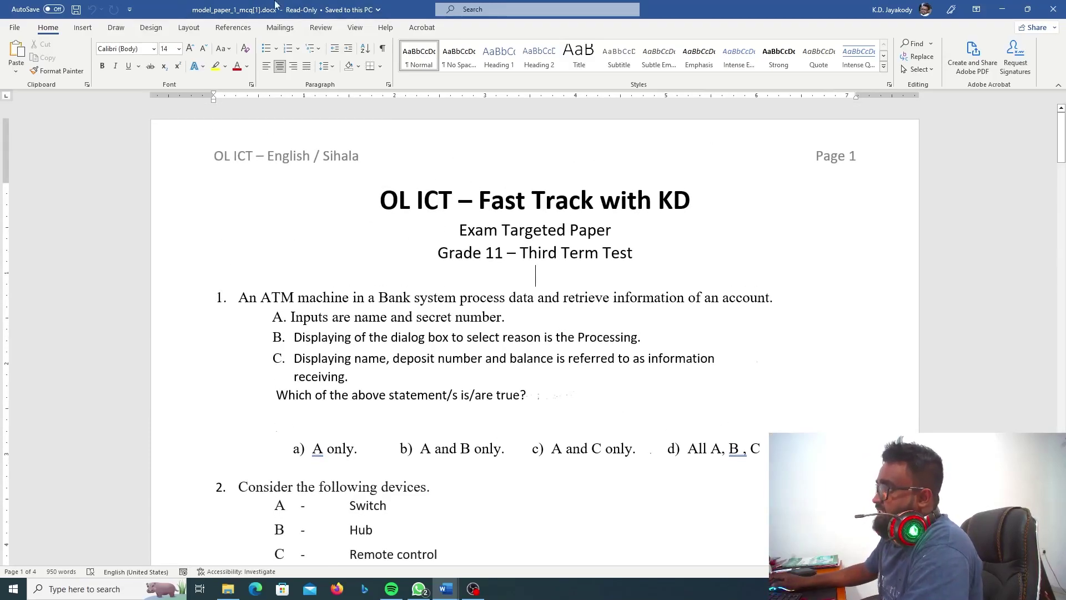
pyautogui.moveTo(672, 288); pyautogui.dragTo(772, 291)
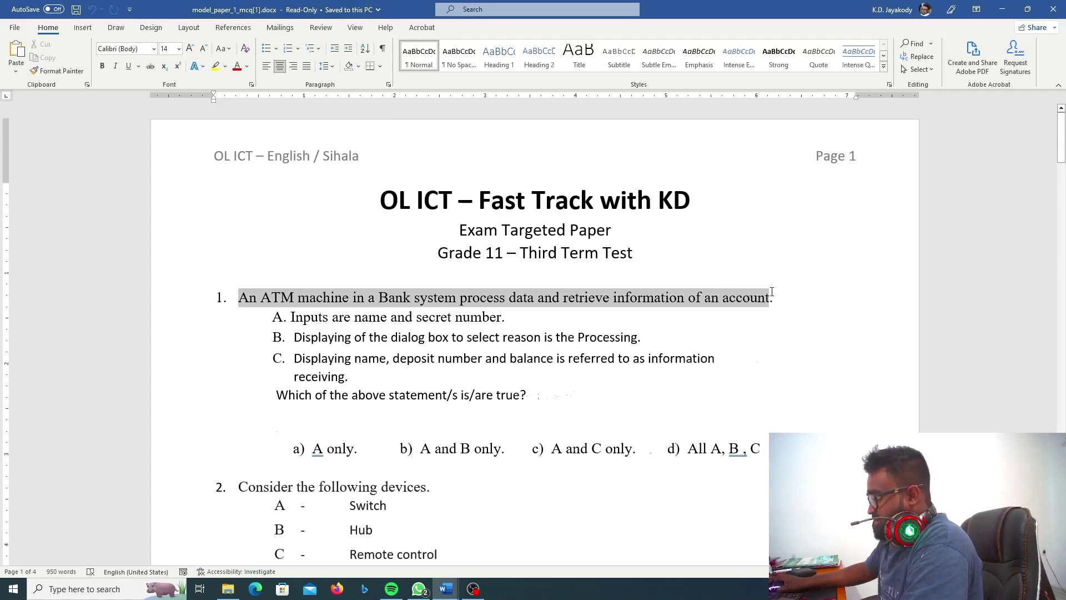
# - Replace question 1's text in the v2 paper with the pasted ATM sentence
pyautogui.press('super+Down')
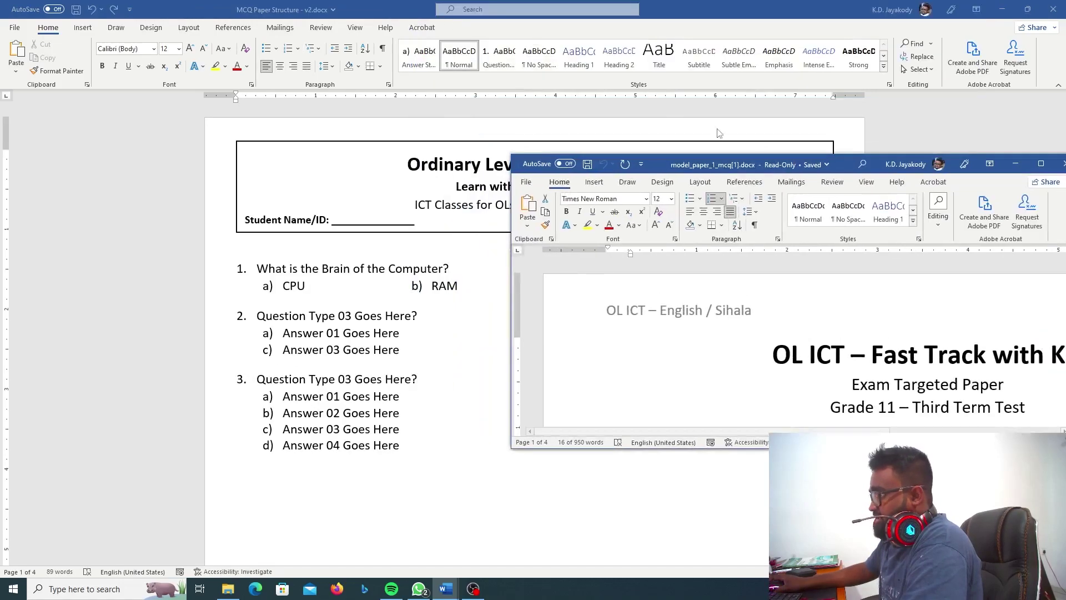
pyautogui.click(264, 269)
pyautogui.moveTo(264, 268); pyautogui.dragTo(497, 262)
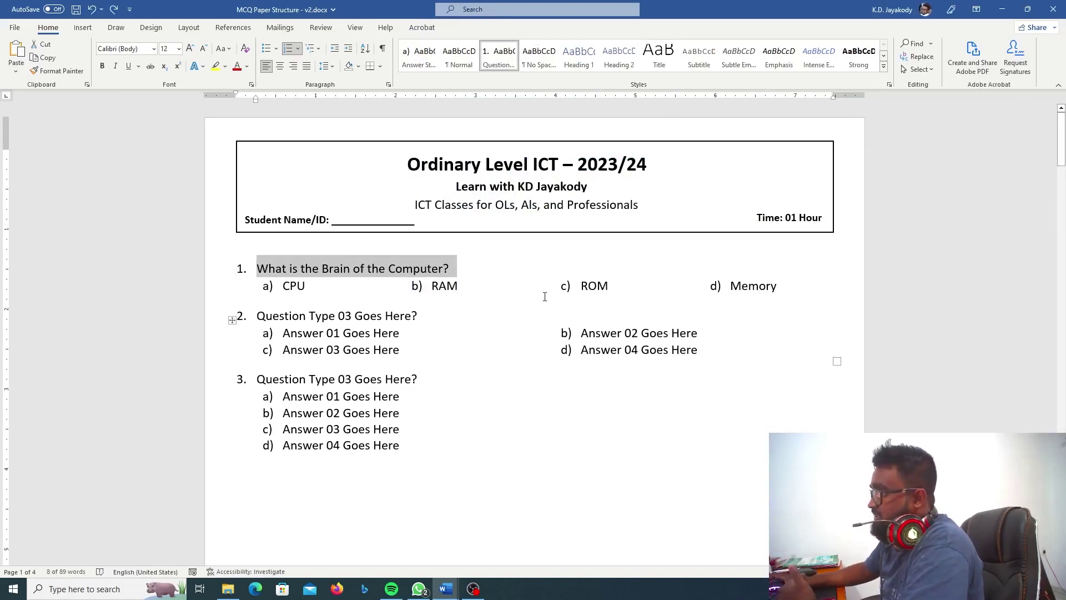
pyautogui.click(16, 70)
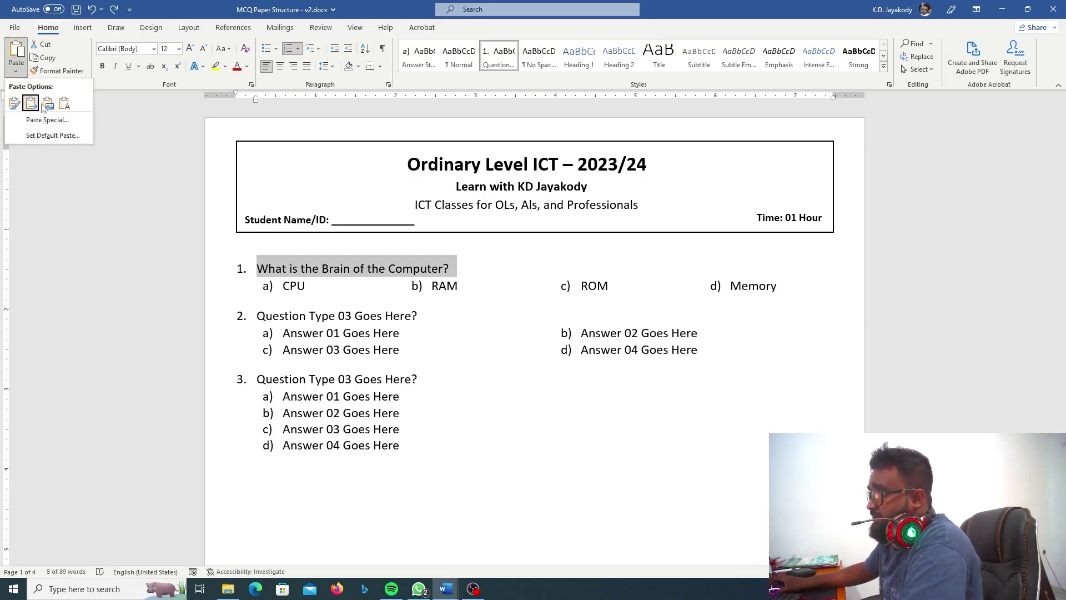
pyautogui.click(64, 103)
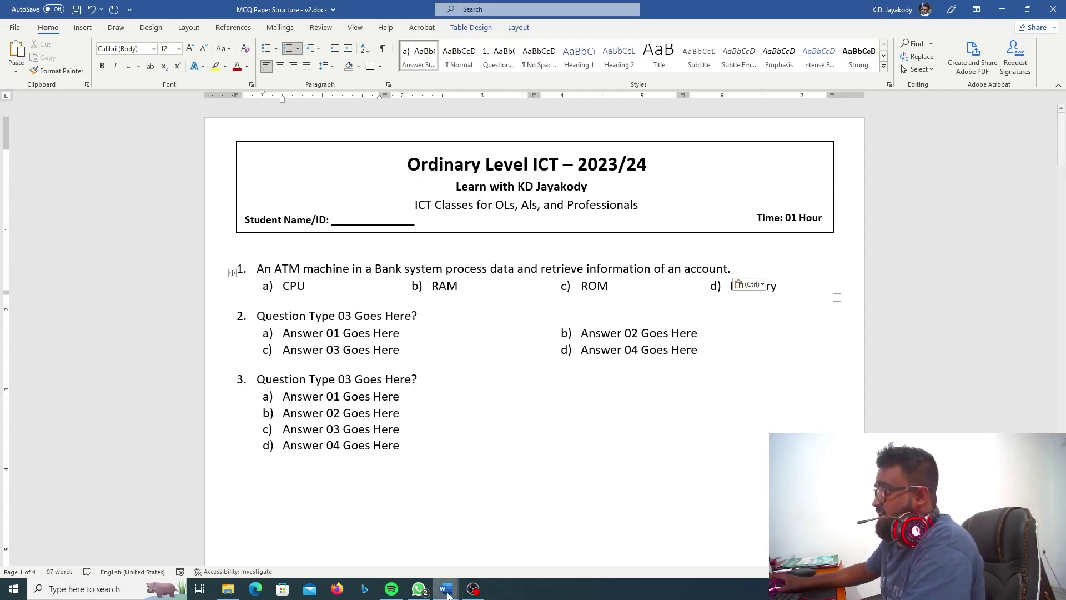
pyautogui.moveTo(445, 588)
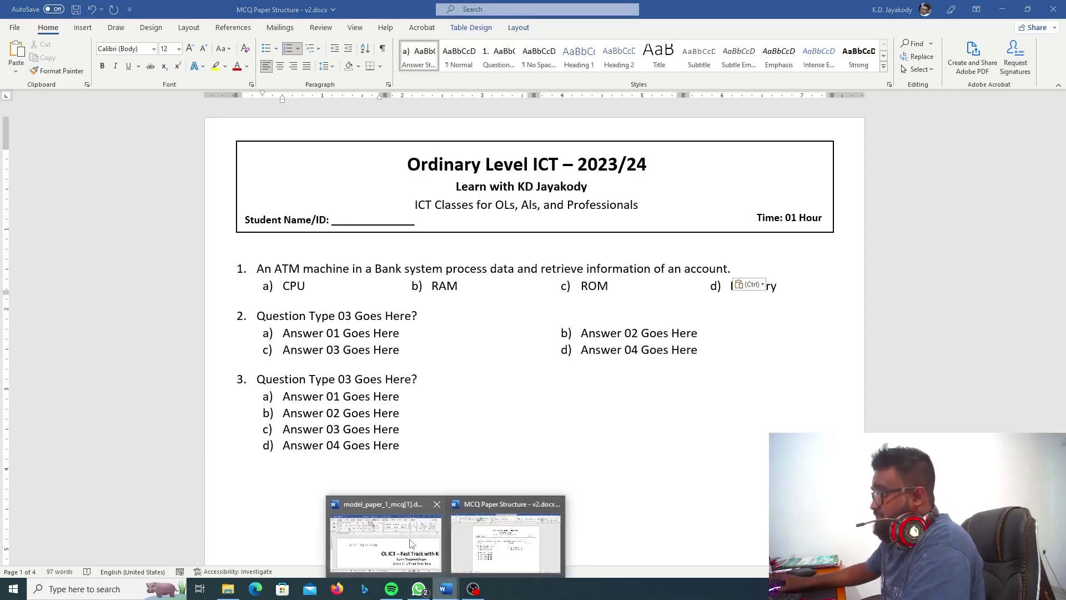
# - Copy statements A–C from the maximized model paper and start a new line after question 1
pyautogui.click(382, 531)
pyautogui.moveTo(843, 174); pyautogui.dragTo(776, 164)
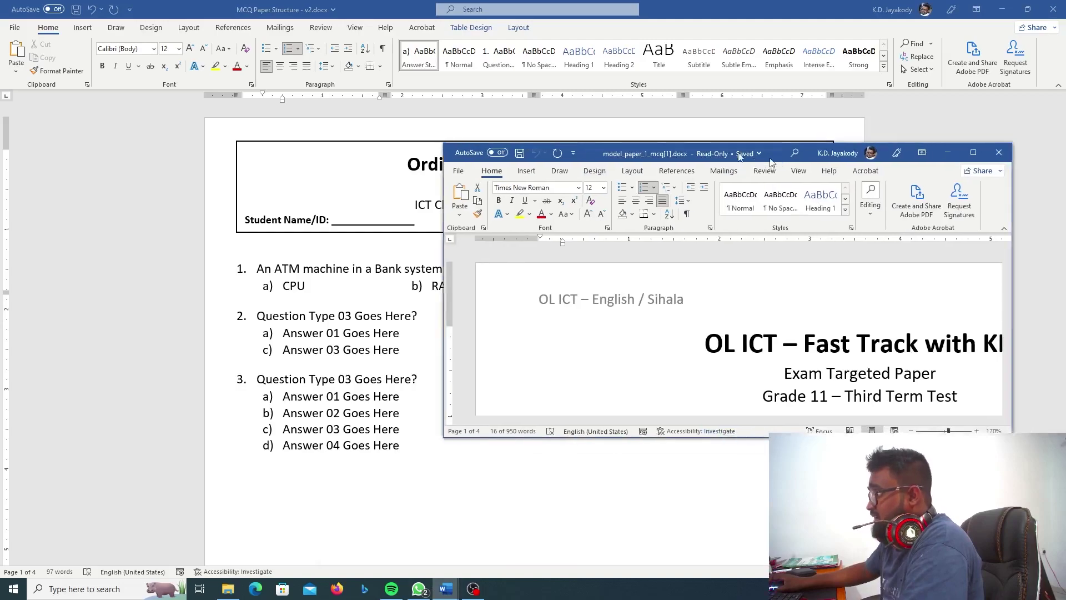
pyautogui.doubleClick(775, 164)
pyautogui.click(298, 315)
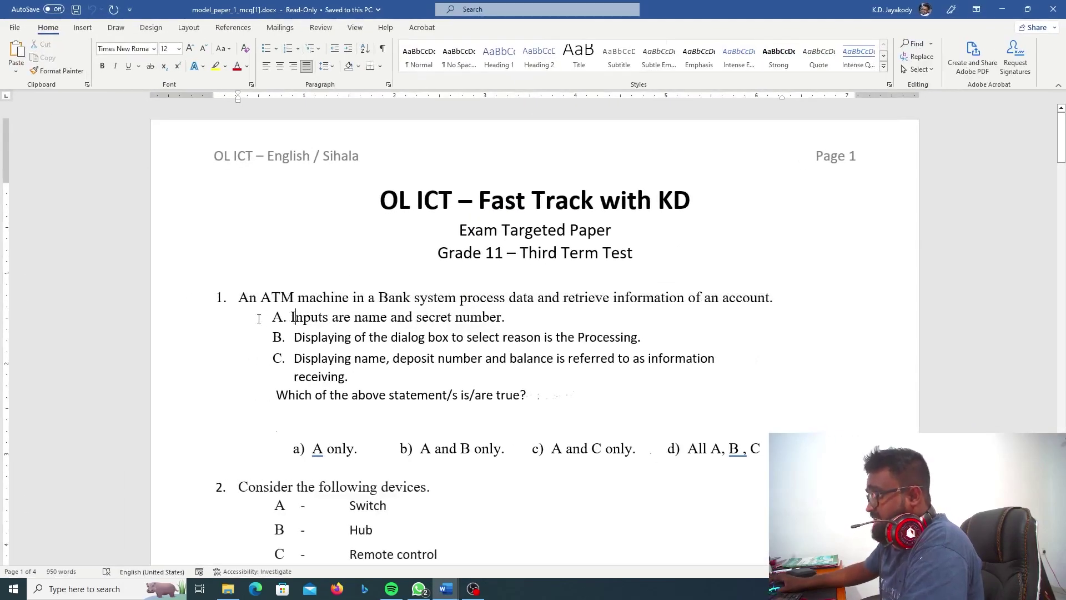
pyautogui.moveTo(272, 318); pyautogui.dragTo(484, 375)
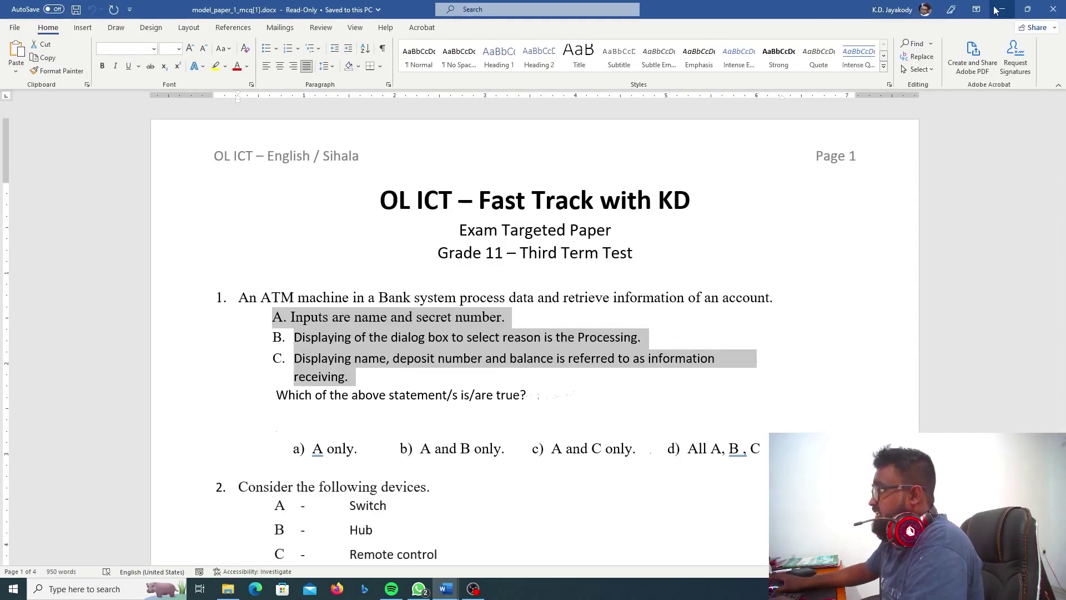
pyautogui.hotkey('alt', 'Tab')
pyautogui.click(723, 269)
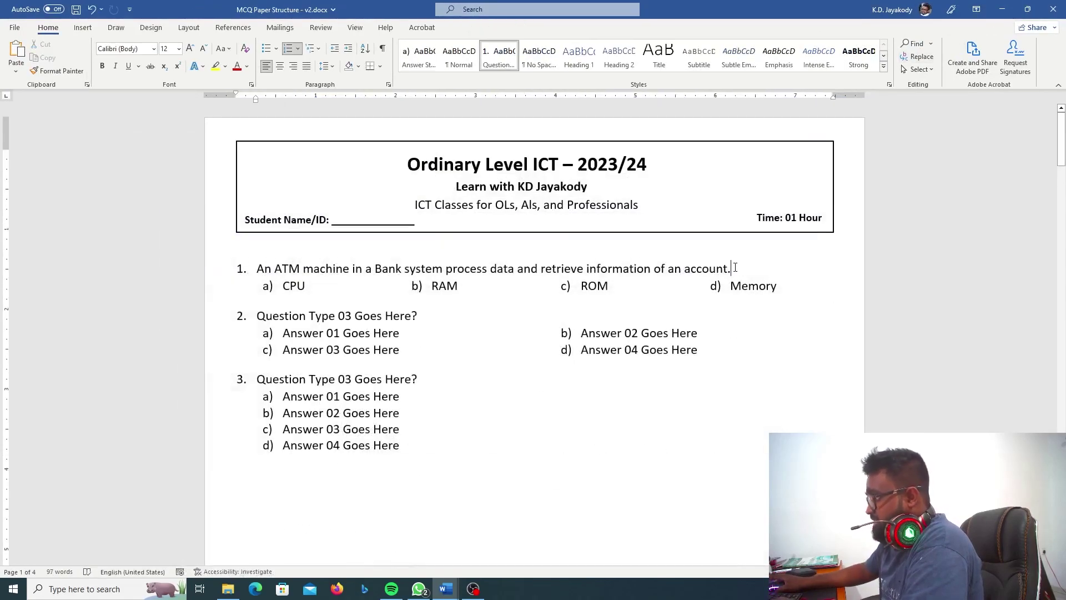
pyautogui.press('Return')
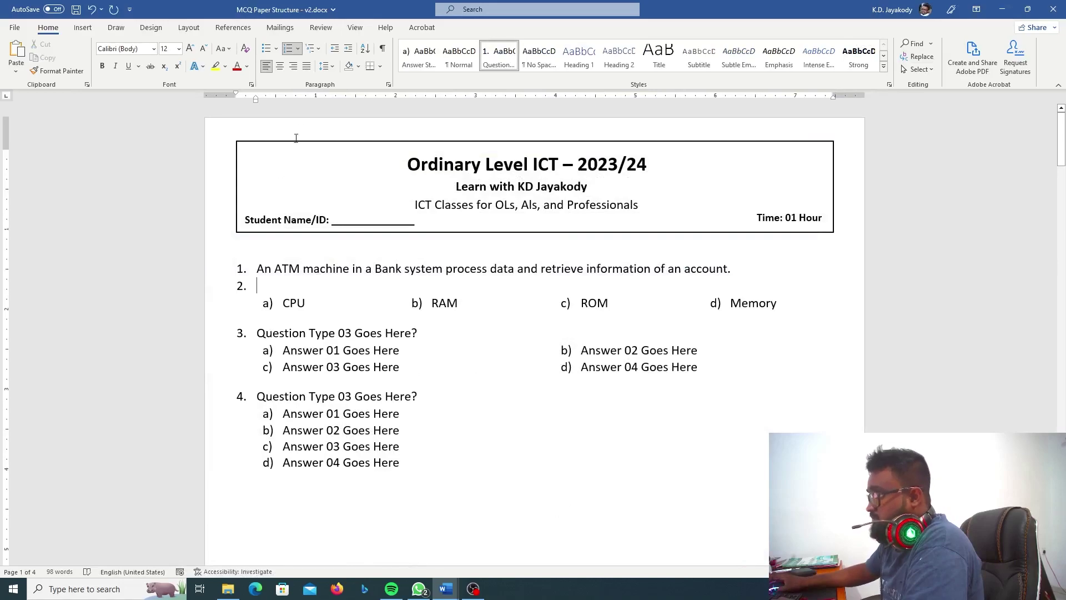
# - Paste the three ATM statements under question 1 and remove the wide gap before 'receiving.'
pyautogui.press('Tab')
pyautogui.hotkey('ctrl', 'z')
pyautogui.click(17, 71)
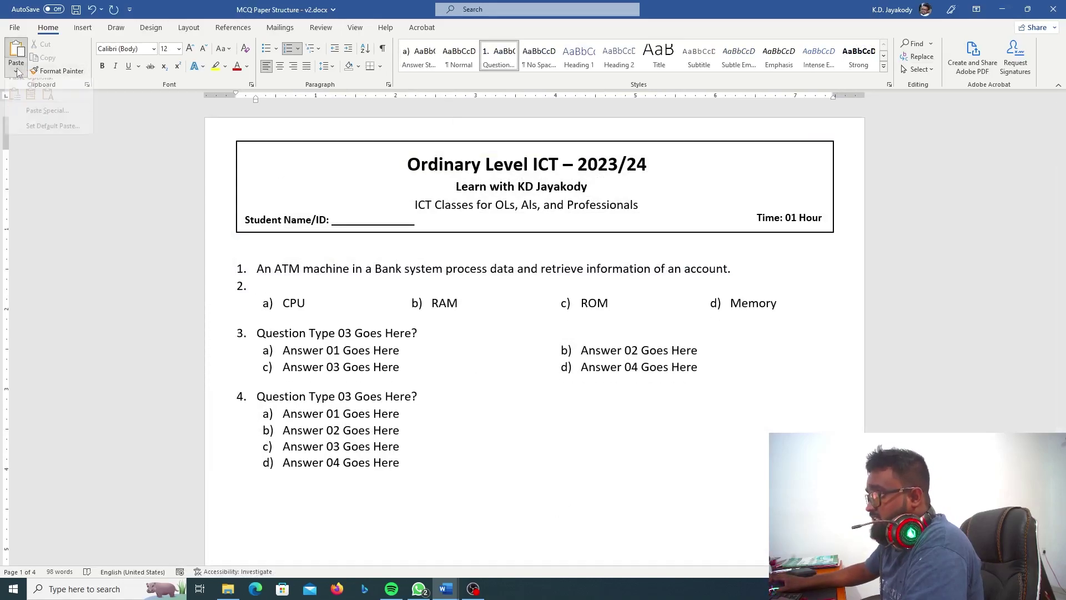
pyautogui.click(48, 95)
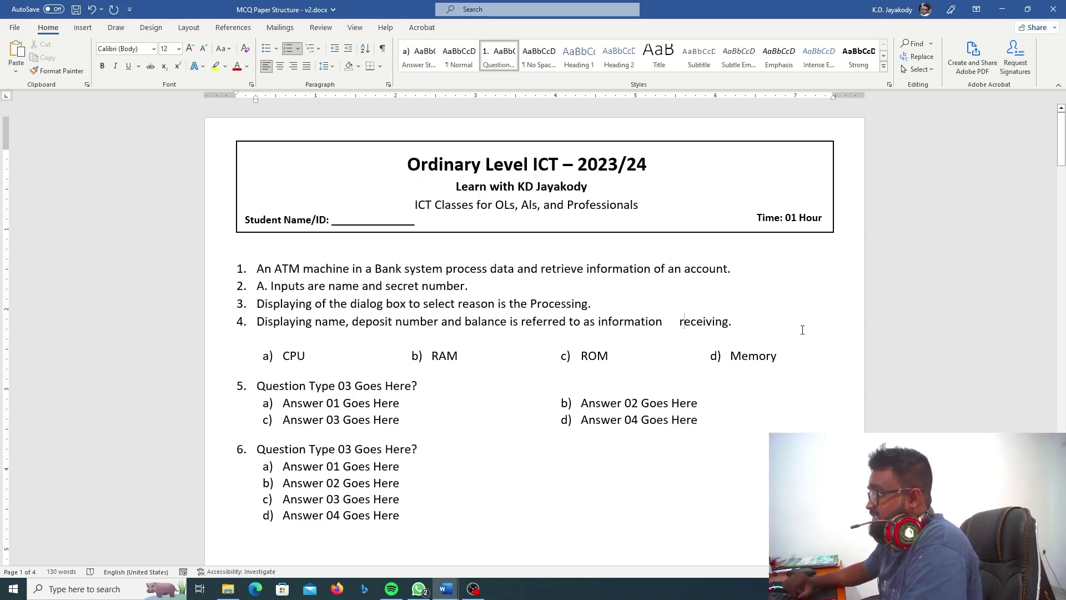
pyautogui.press('BackSpace')
pyautogui.press('BackSpace')
pyautogui.press('BackSpace')
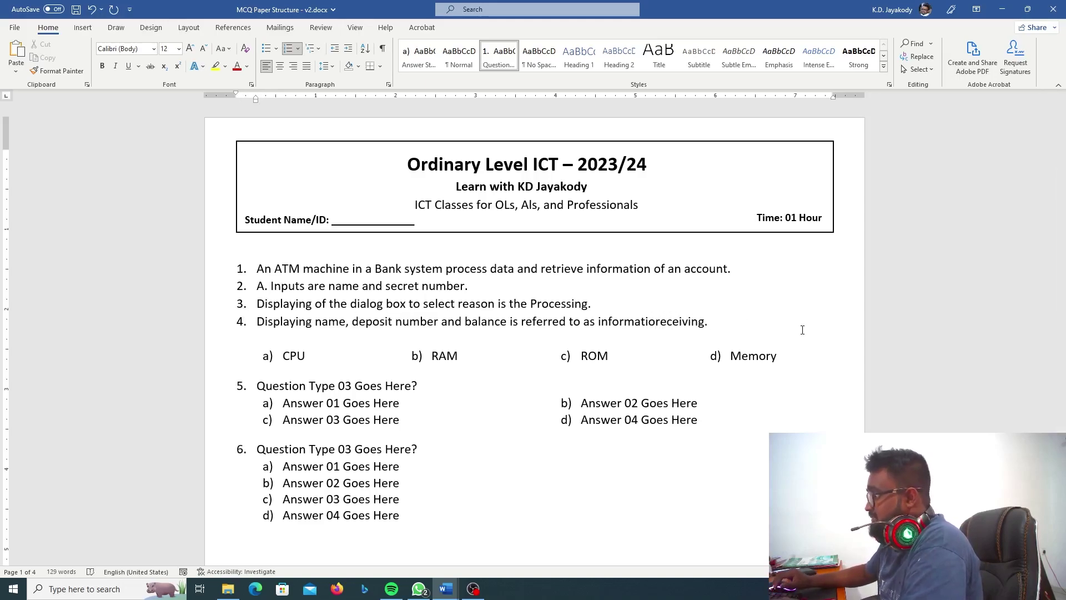
pyautogui.moveTo(520, 355)
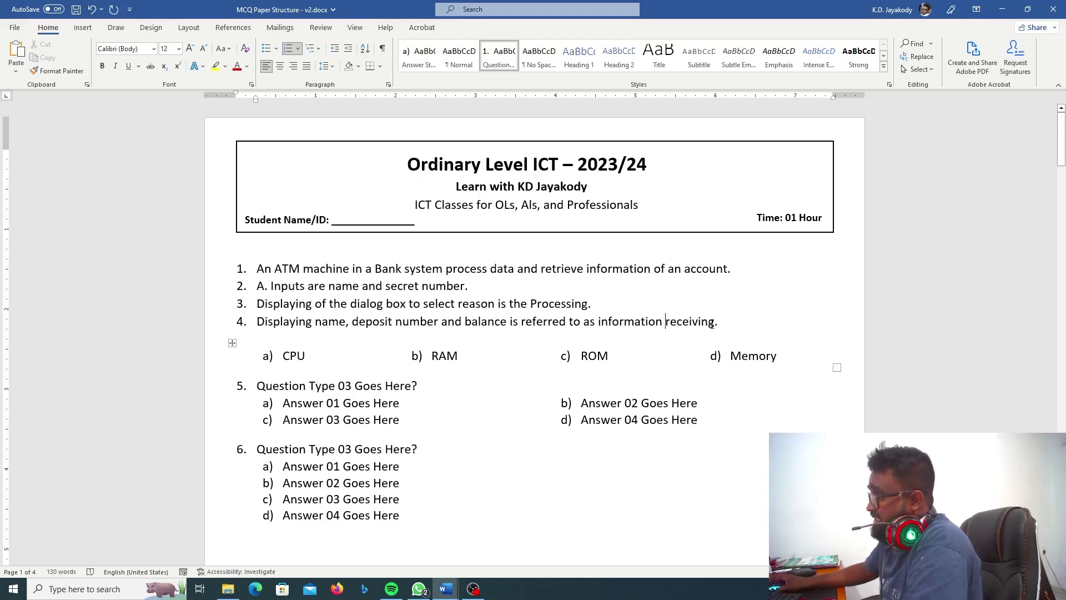
# - Apply the Normal style to the three pasted statements to drop their numbering
pyautogui.moveTo(722, 322); pyautogui.dragTo(249, 289)
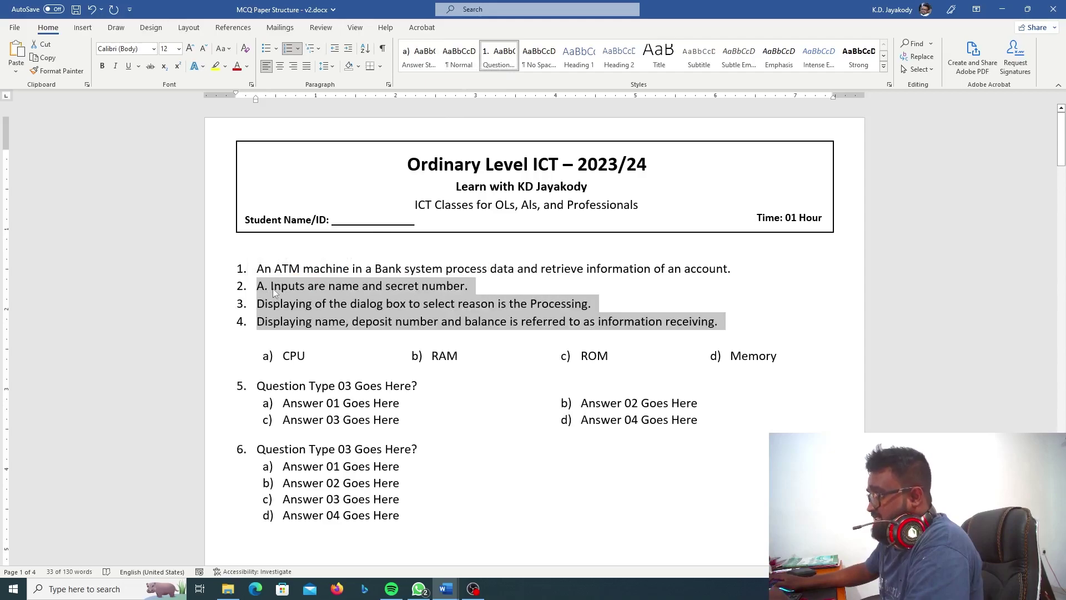
pyautogui.click(460, 59)
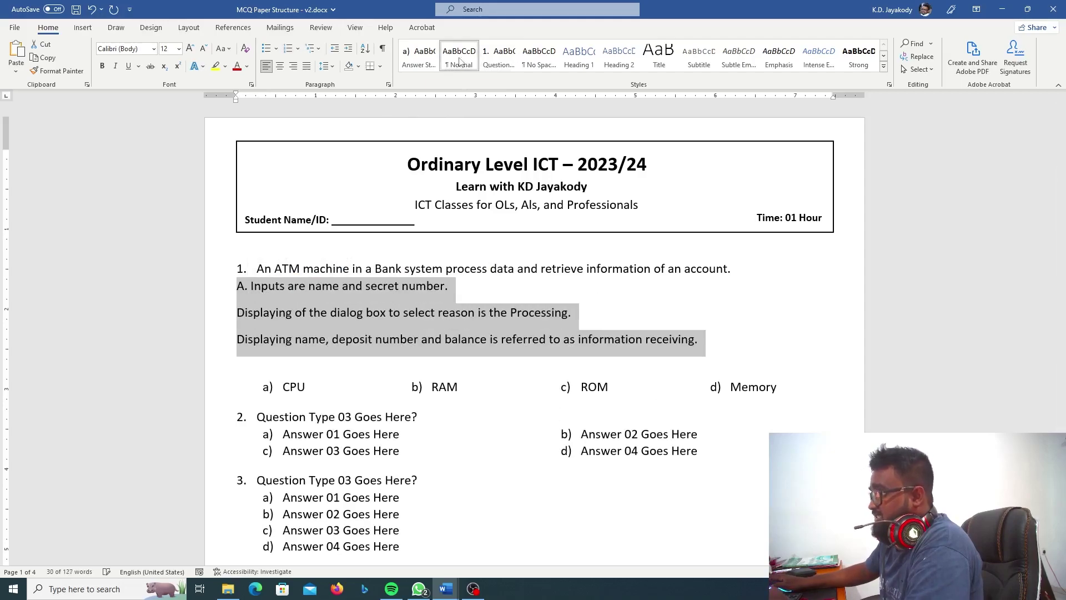
pyautogui.click(248, 289)
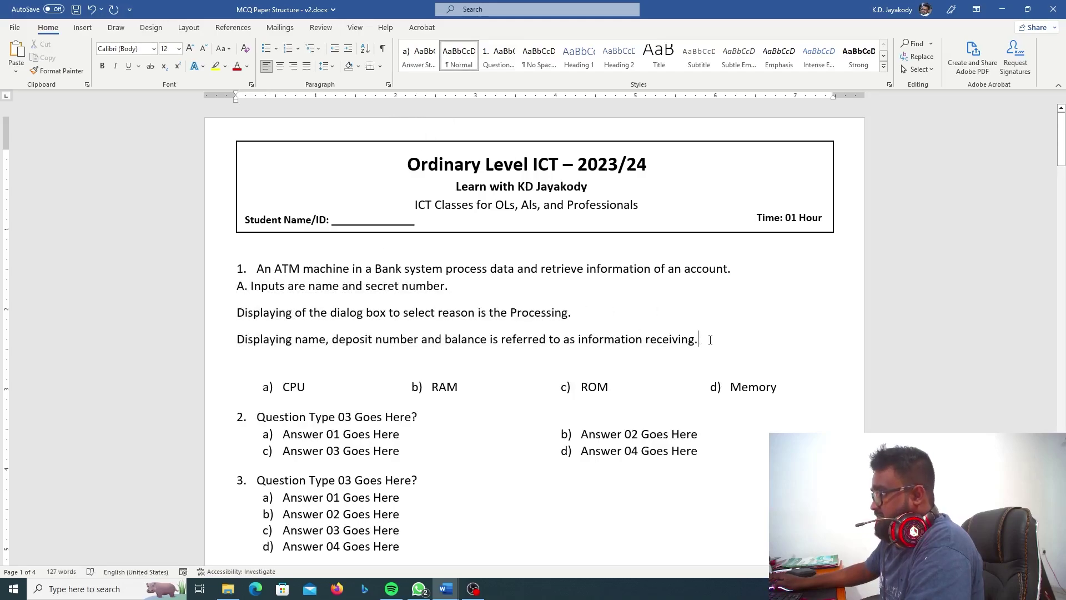
pyautogui.moveTo(710, 340); pyautogui.dragTo(210, 297)
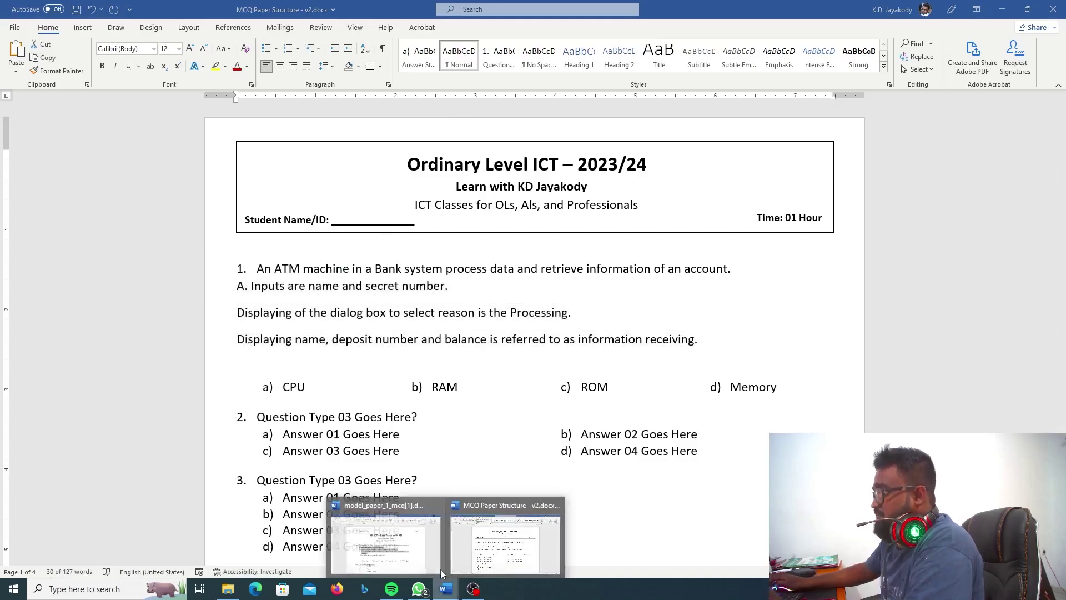
# - Label the second and third statements 'B.' and 'C.'
pyautogui.click(388, 533)
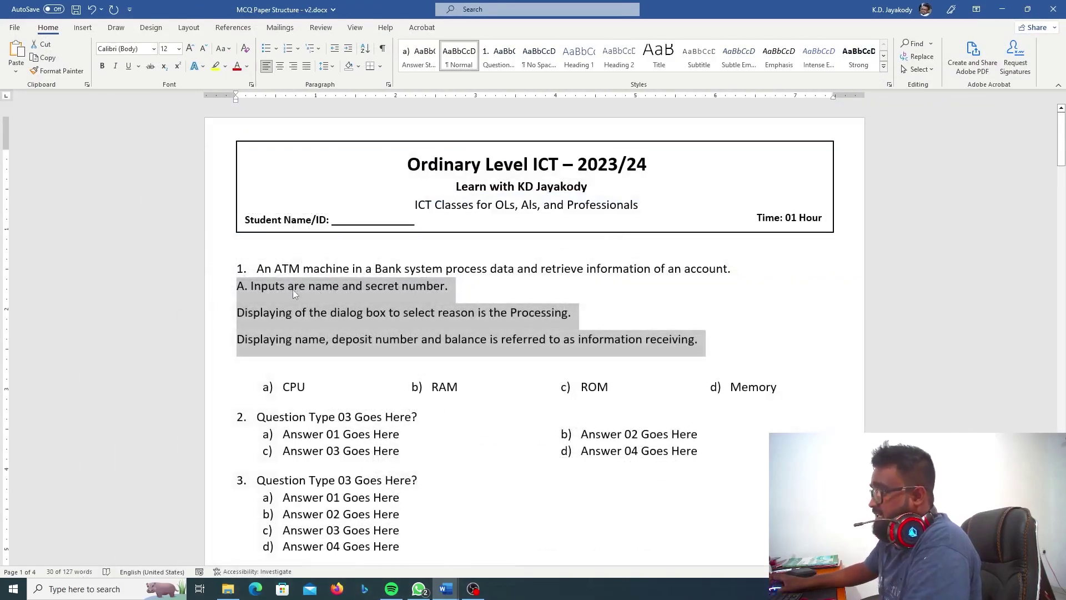
pyautogui.click(242, 299)
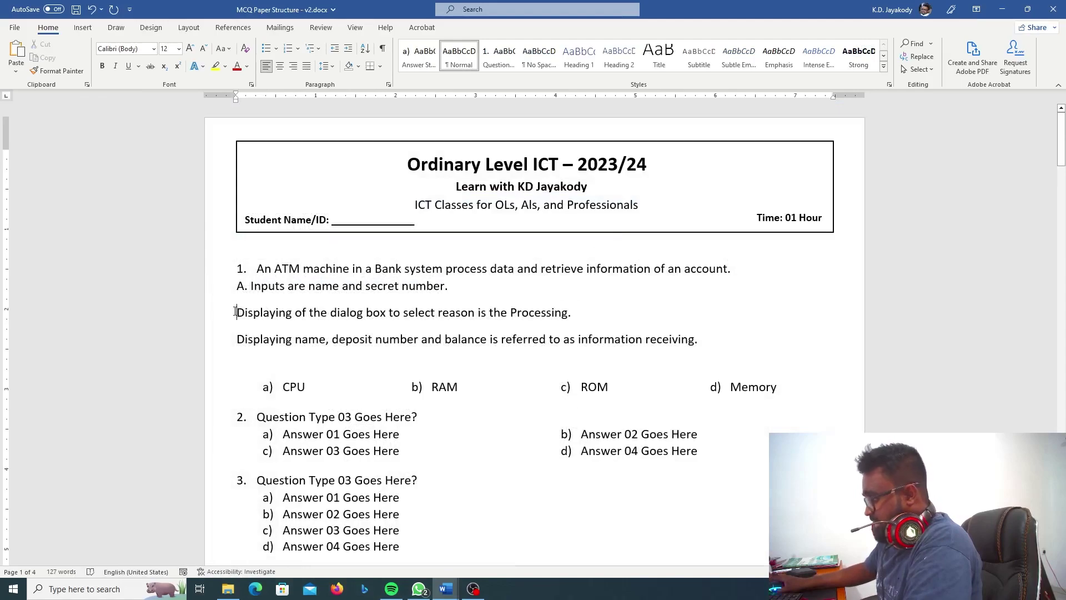
pyautogui.write('B.')
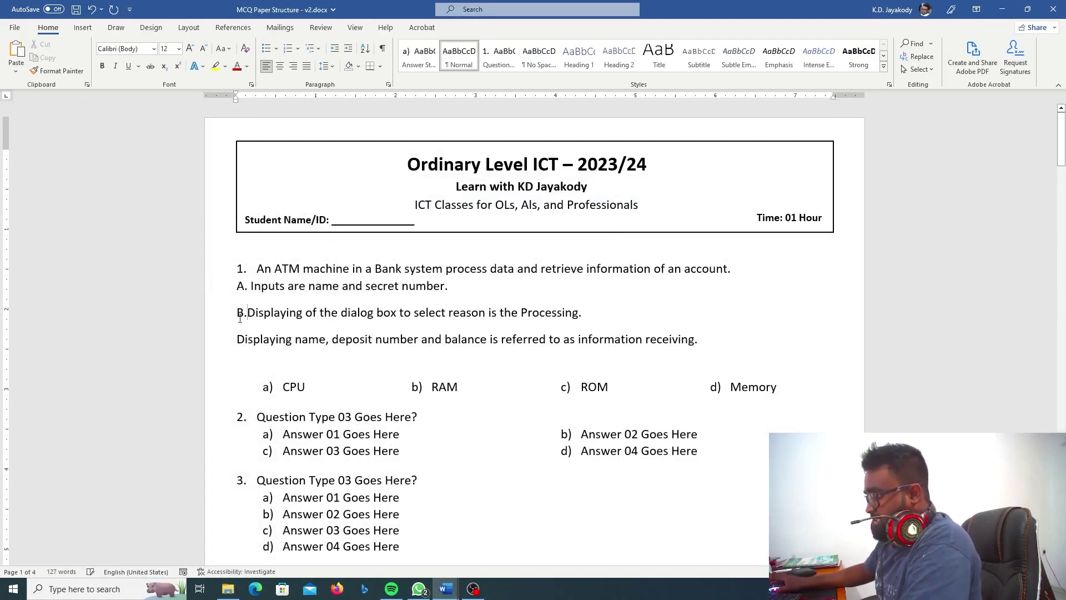
pyautogui.write('V')
pyautogui.press('BackSpace')
pyautogui.write('C')
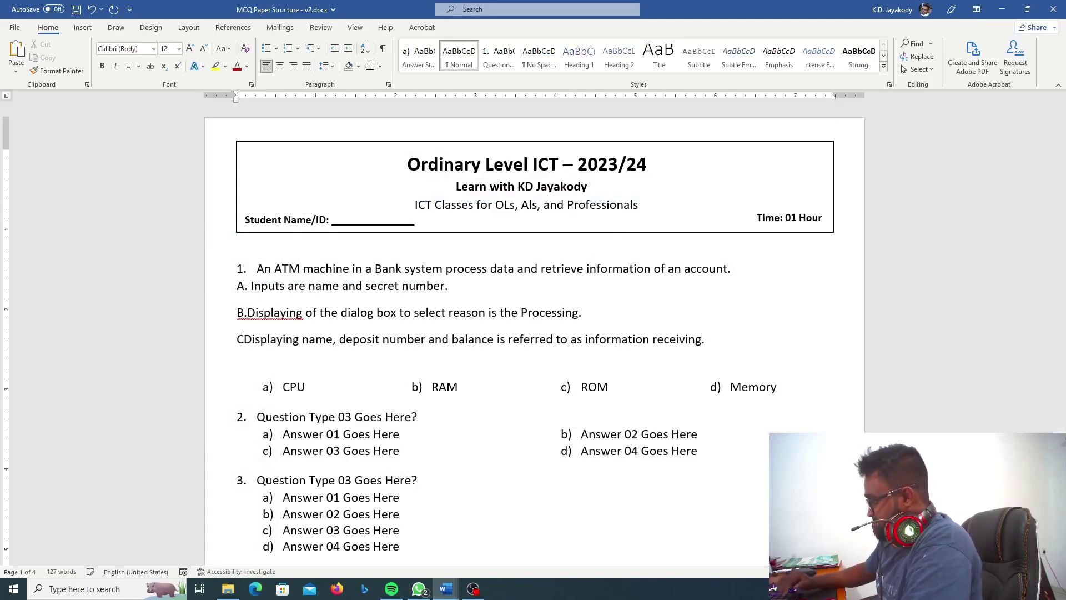
pyautogui.write('.')
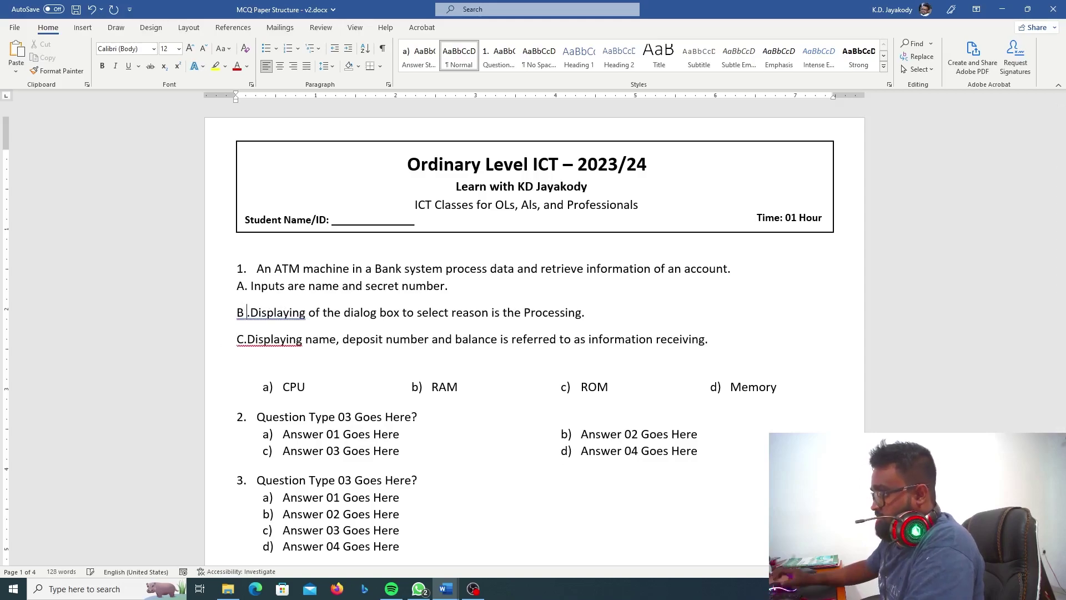
pyautogui.press('Down')
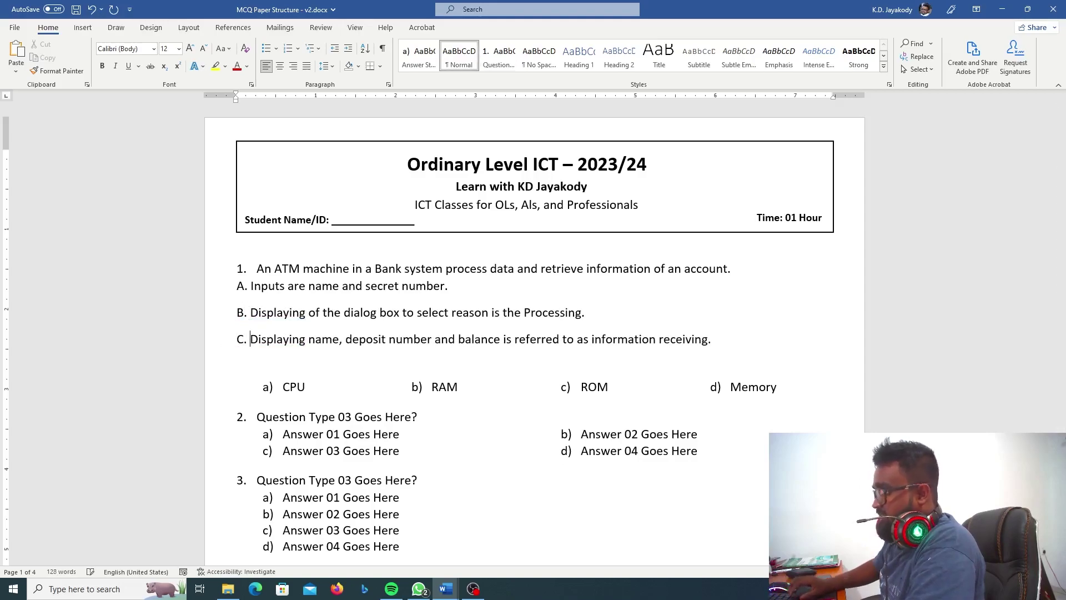
# - Try Remove Space After Paragraph on statements A–C, then undo it
pyautogui.moveTo(707, 339); pyautogui.dragTo(237, 286)
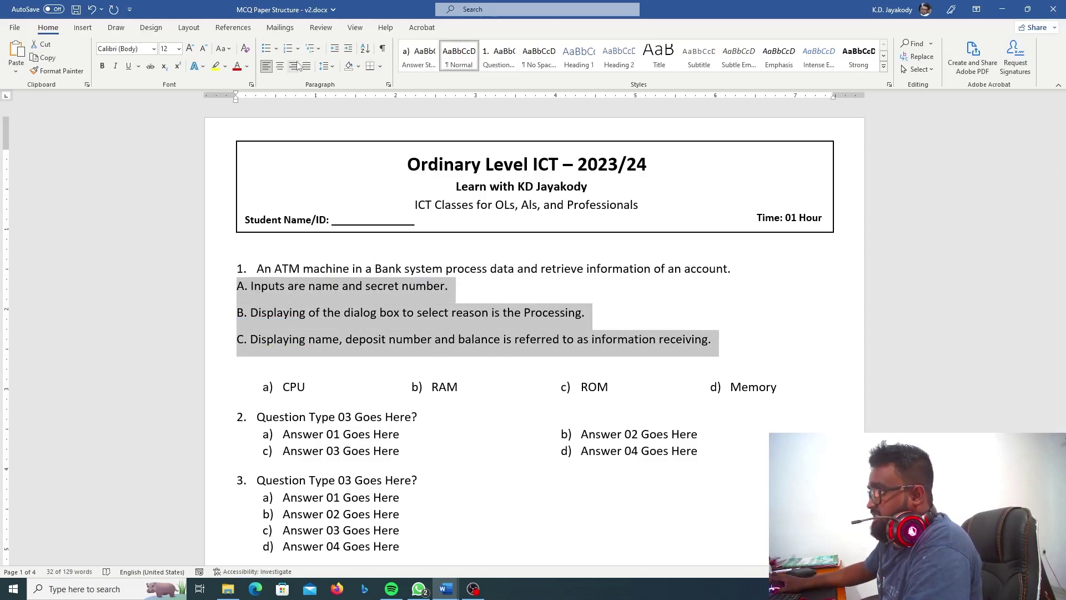
pyautogui.click(328, 65)
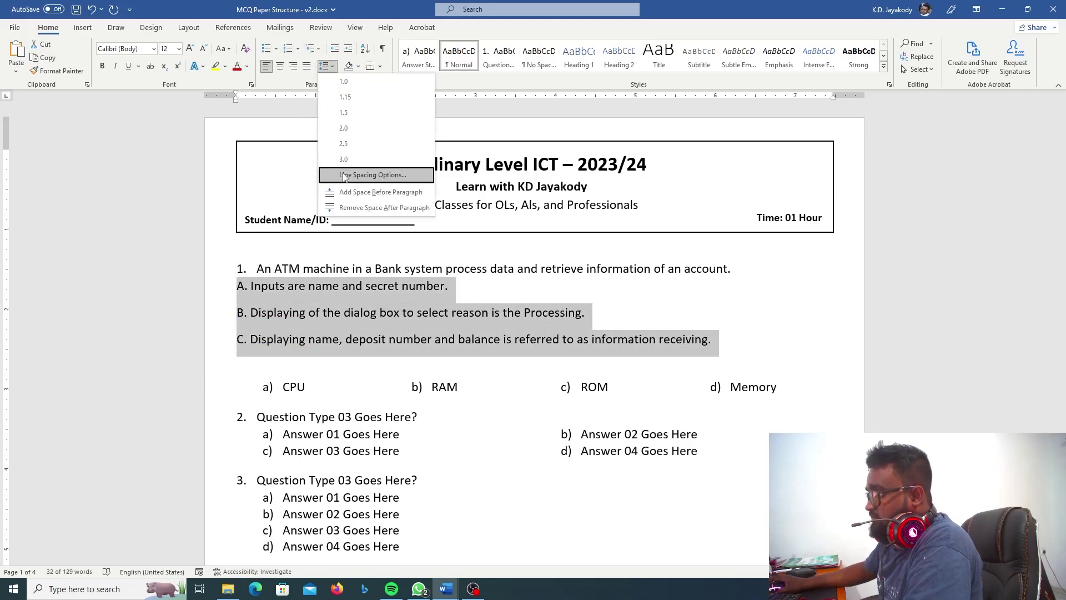
pyautogui.click(345, 203)
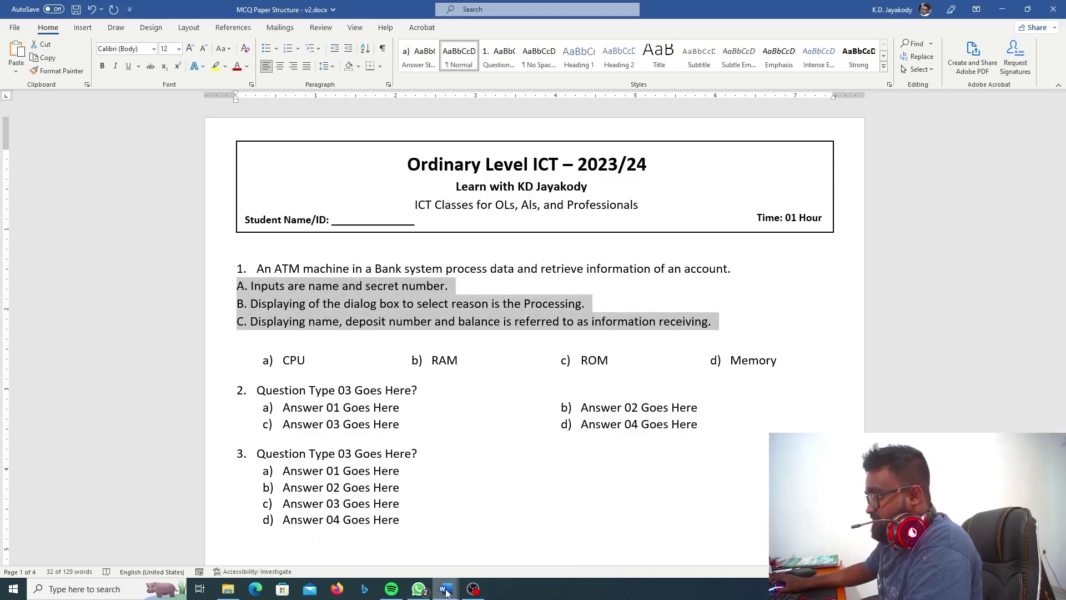
pyautogui.hotkey('ctrl', 'z')
# - Indent statements A–C to line up with question 1's text and tidy the line after C
pyautogui.click(1003, 9)
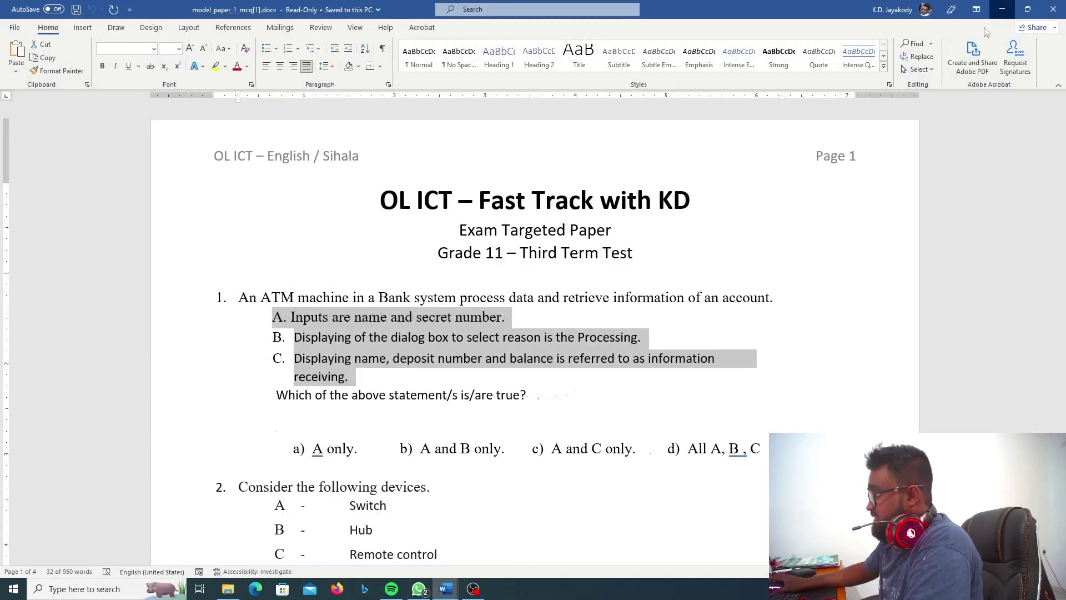
pyautogui.click(1043, 8)
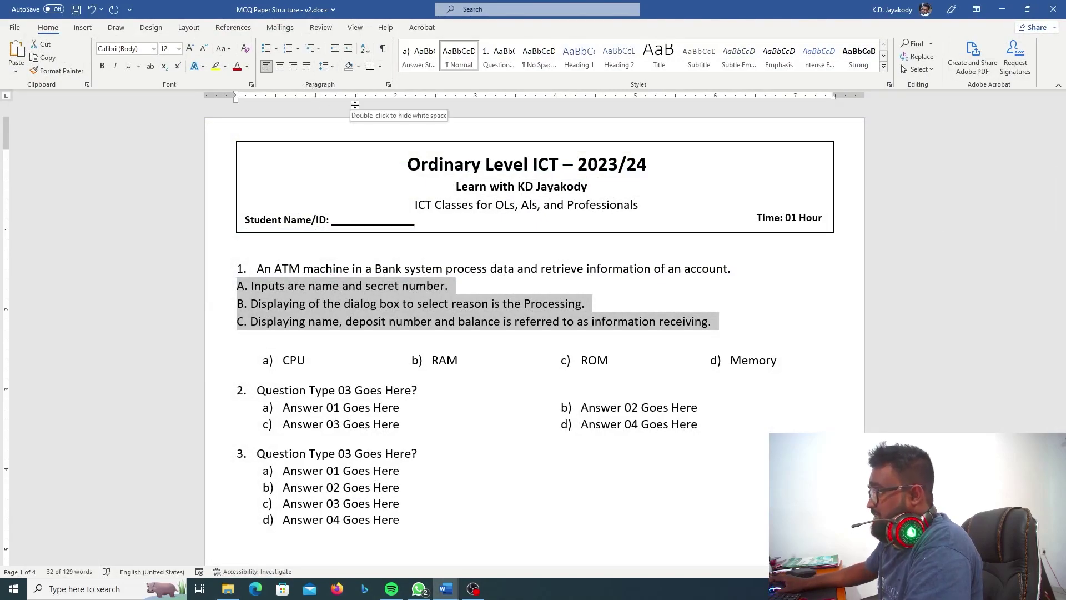
pyautogui.click(352, 53)
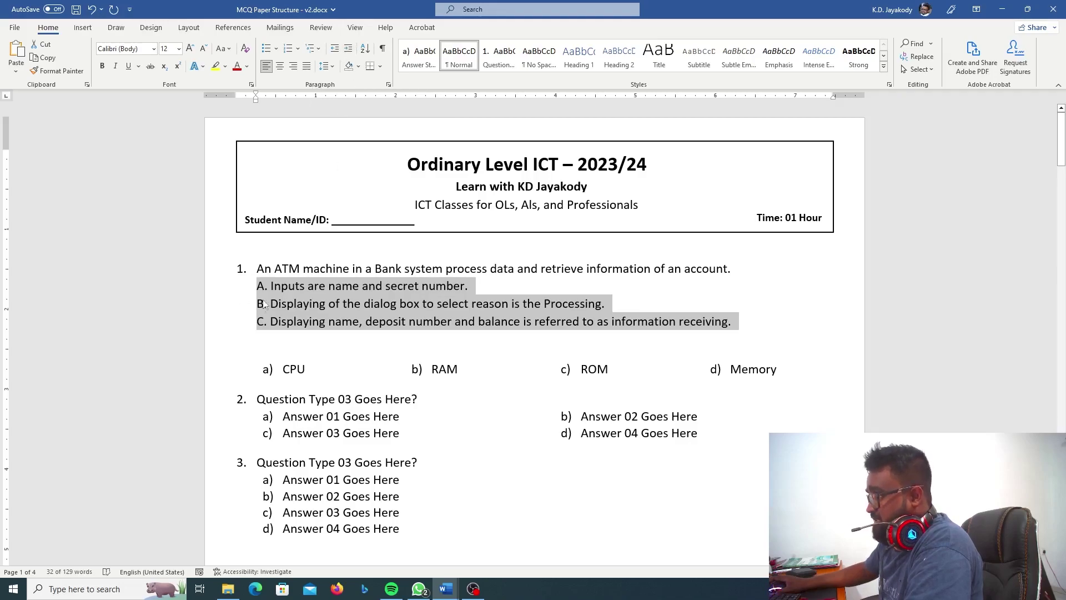
pyautogui.click(270, 344)
pyautogui.press('BackSpace')
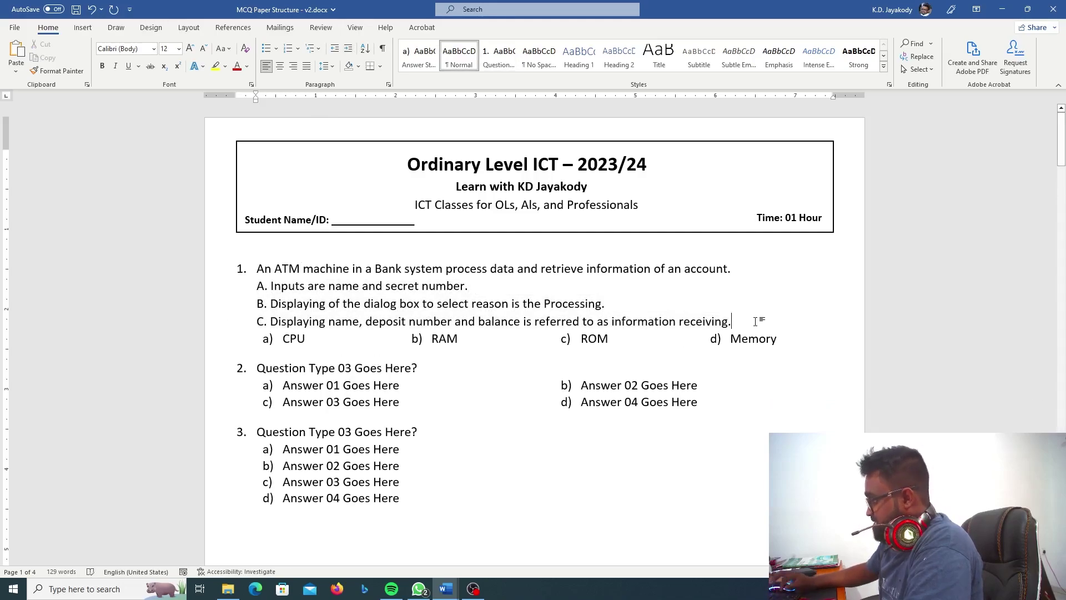
pyautogui.press('Return')
pyautogui.press('Return')
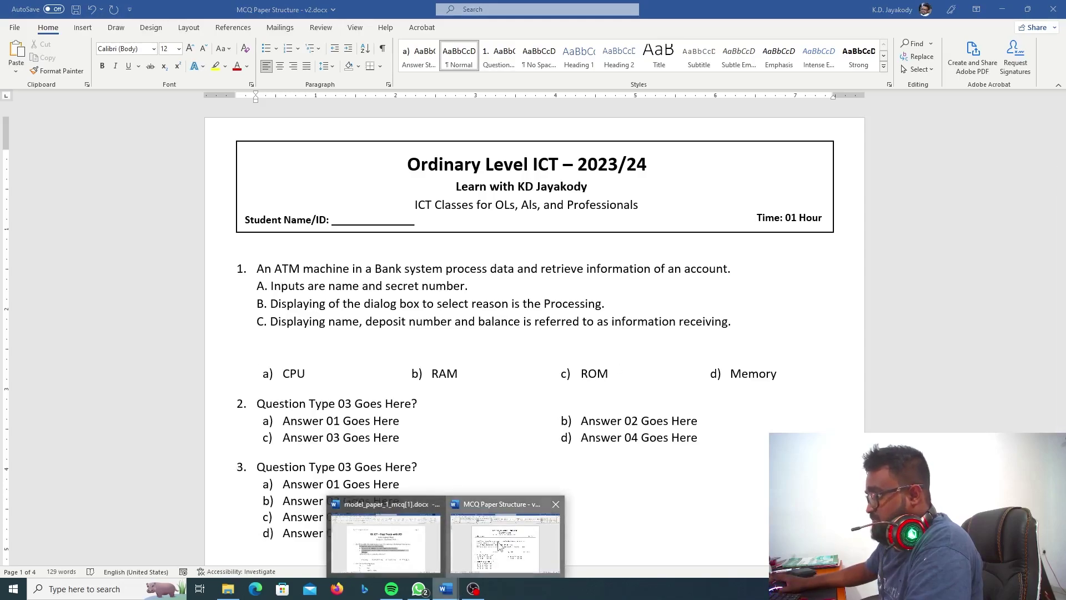
# - Copy 'Which of the above statement/s is/are true?' from the model paper and paste it after statement C
pyautogui.click(392, 550)
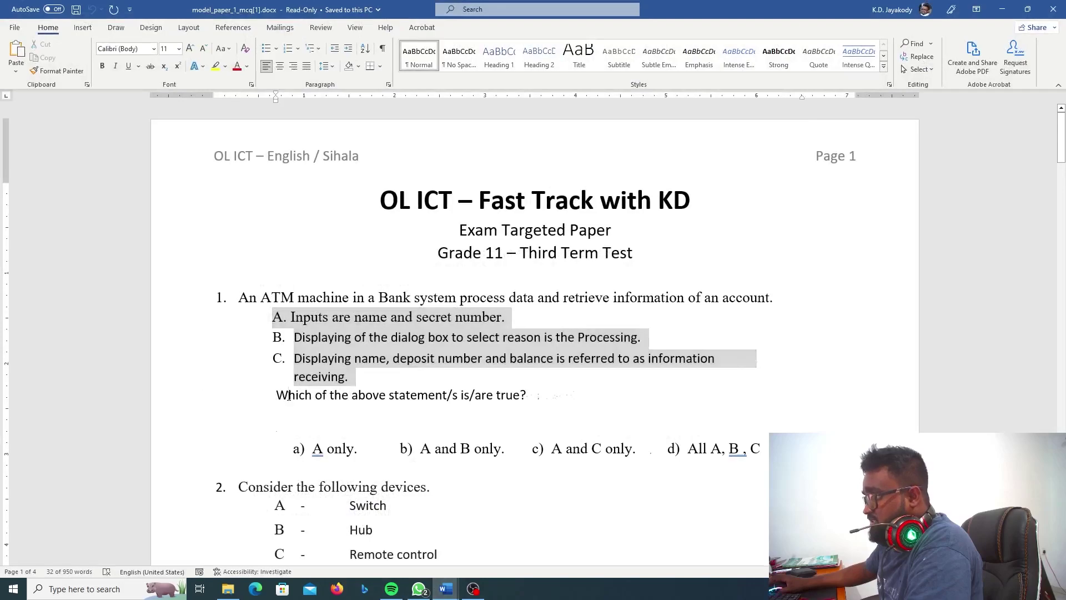
pyautogui.moveTo(276, 395); pyautogui.dragTo(553, 392)
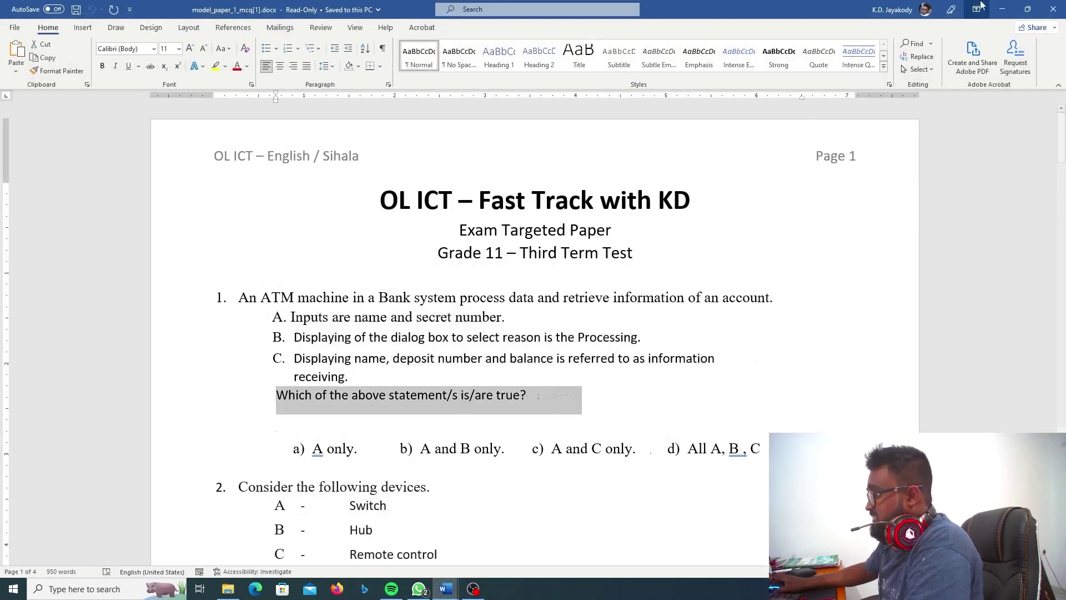
pyautogui.click(1002, 9)
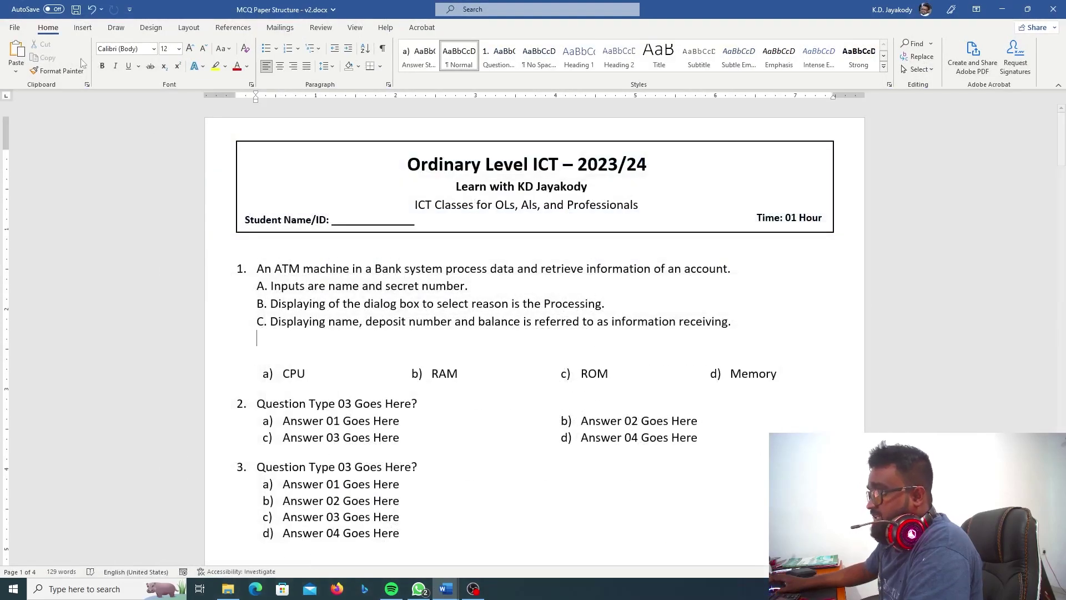
pyautogui.click(16, 71)
pyautogui.click(63, 104)
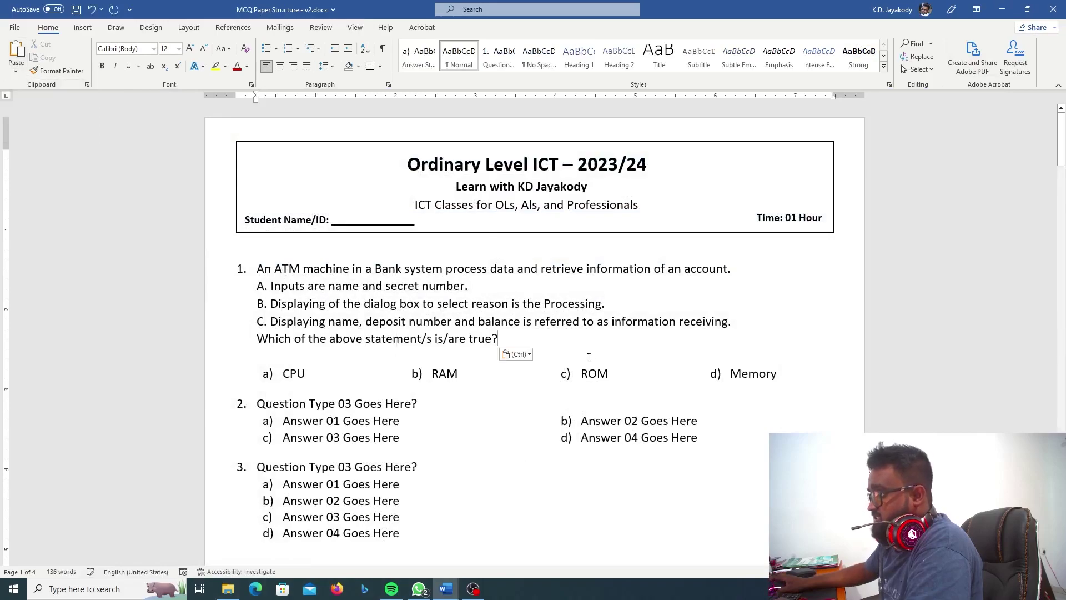
# - Delete the blank line between the question line and the answer options
pyautogui.click(293, 354)
pyautogui.press('BackSpace')
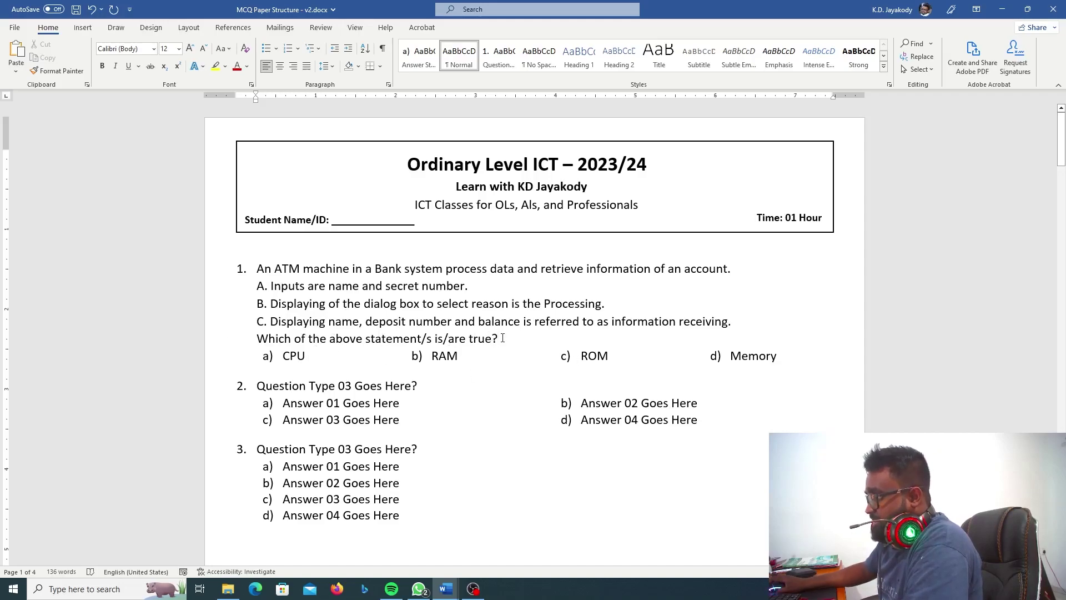
pyautogui.moveTo(503, 338)
pyautogui.mouseDown()
pyautogui.moveTo(269, 303)
pyautogui.moveTo(260, 288)
pyautogui.mouseUp()
pyautogui.click(309, 303)
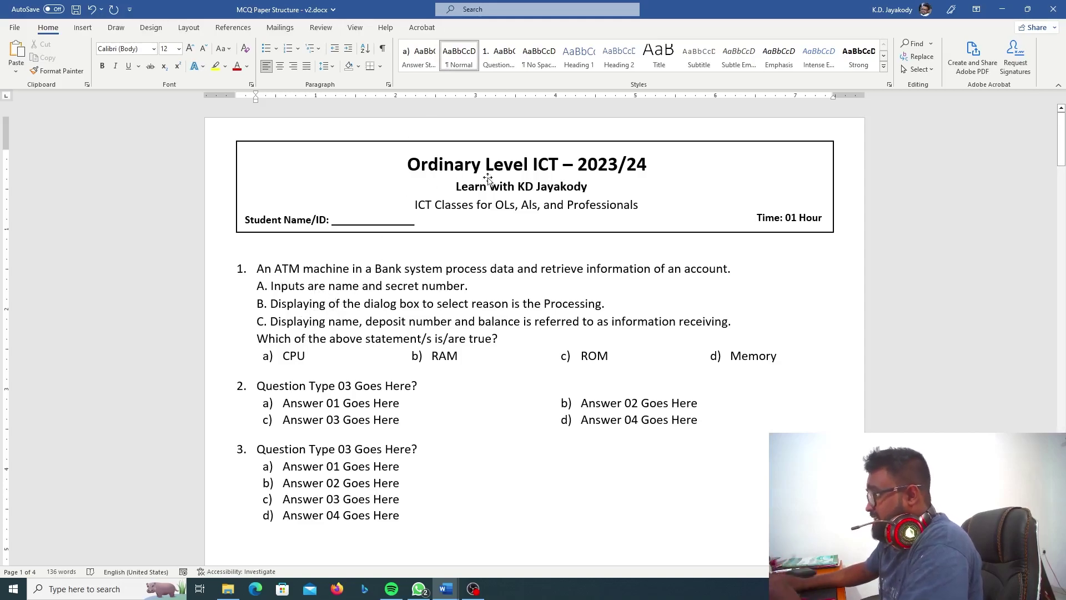
# - Create a new style named 'Sub Question Style' from the selected statements A–C and question line
pyautogui.moveTo(500, 340); pyautogui.dragTo(257, 286)
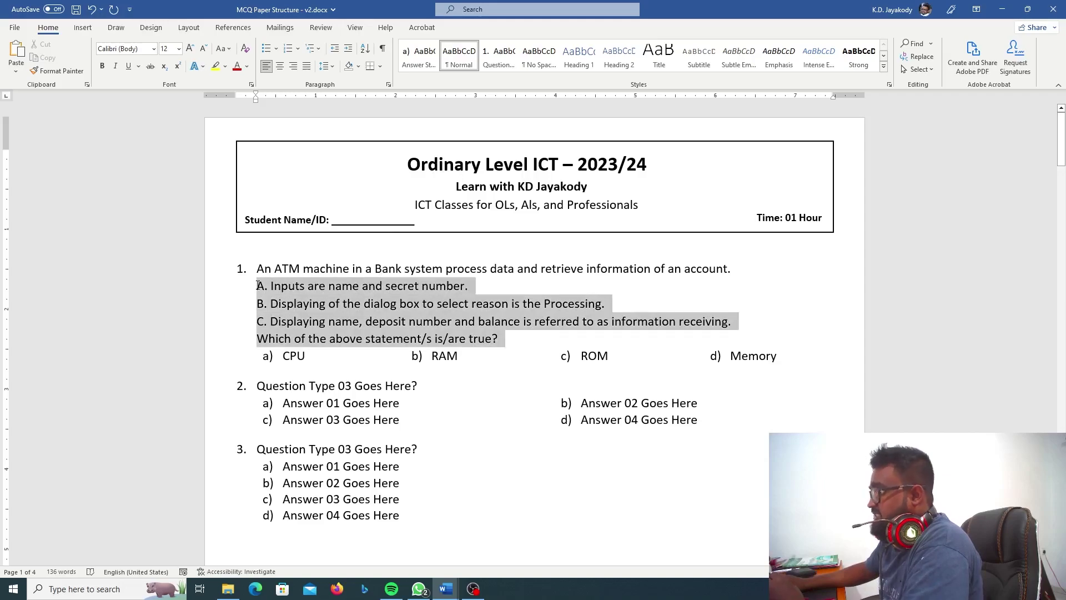
pyautogui.click(884, 66)
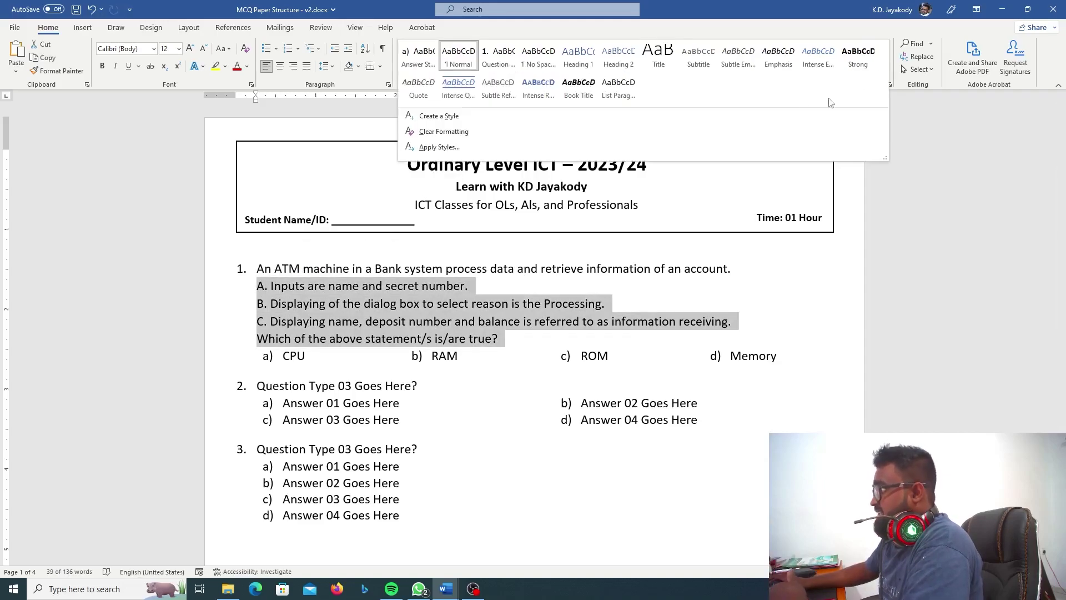
pyautogui.click(478, 113)
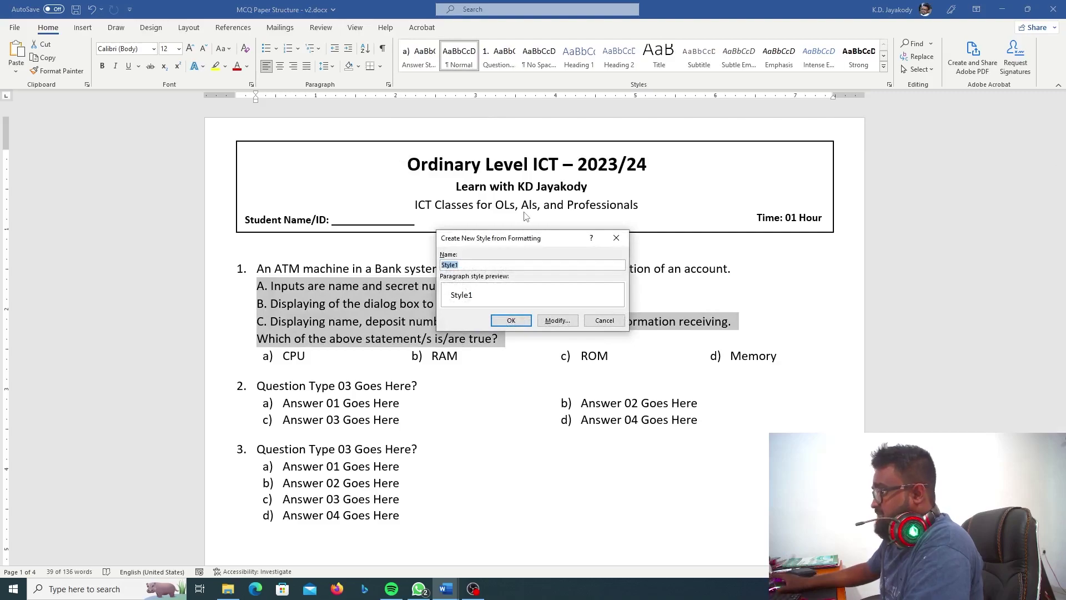
pyautogui.write('sUB qU')
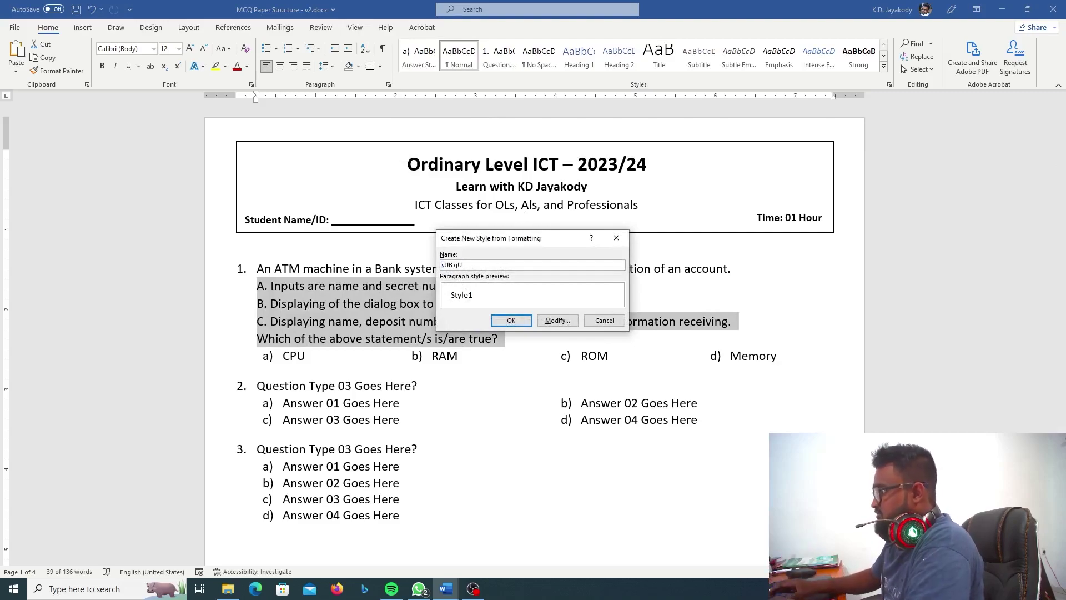
pyautogui.press('BackSpace')
pyautogui.press('BackSpace')
pyautogui.press('BackSpace')
pyautogui.write('Sub Questi')
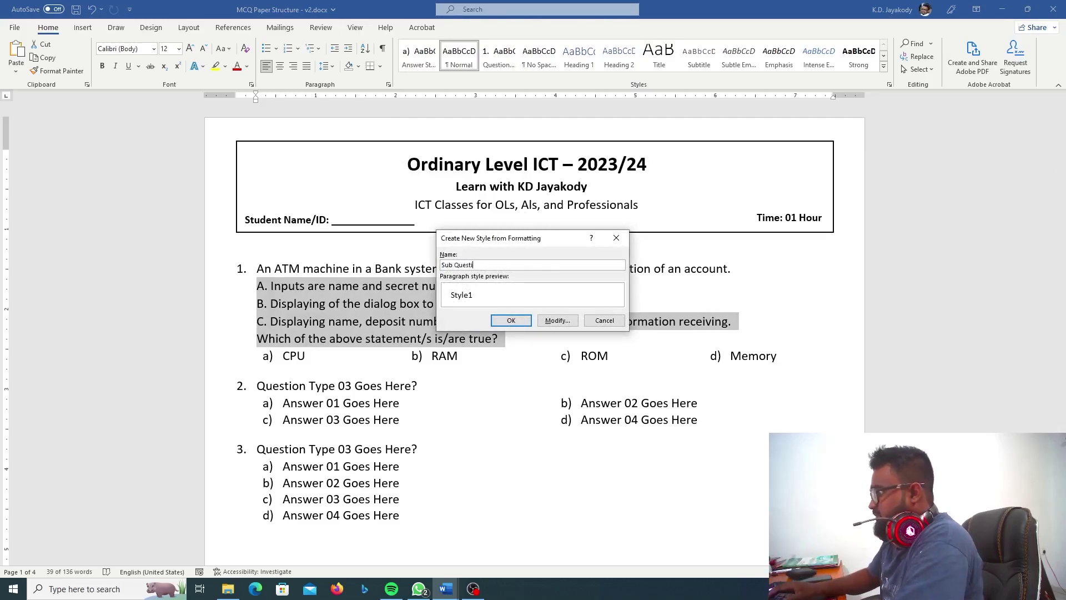
pyautogui.write('on Style')
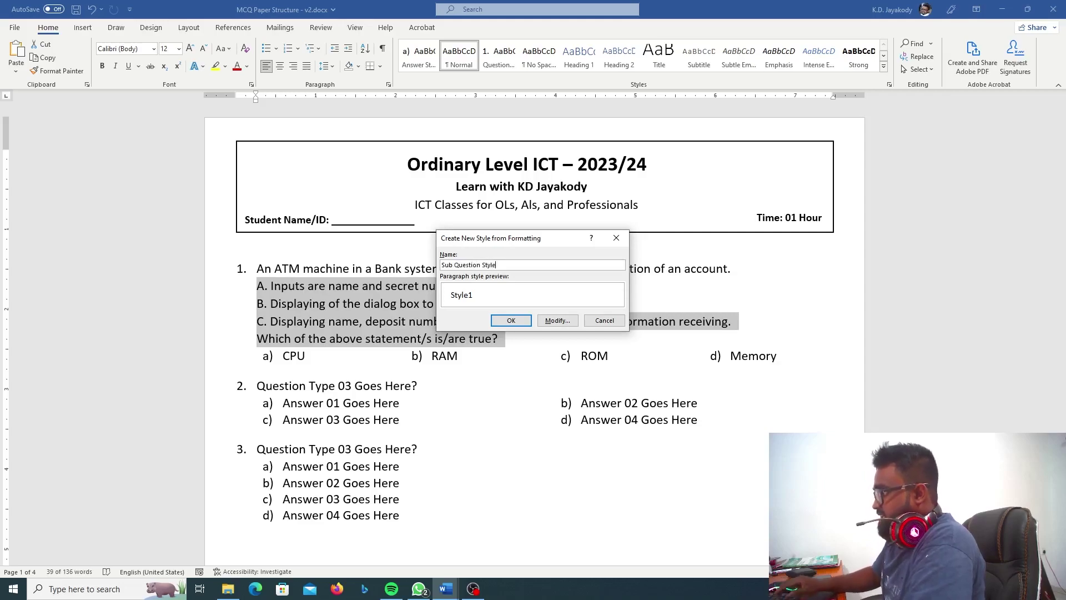
pyautogui.click(511, 320)
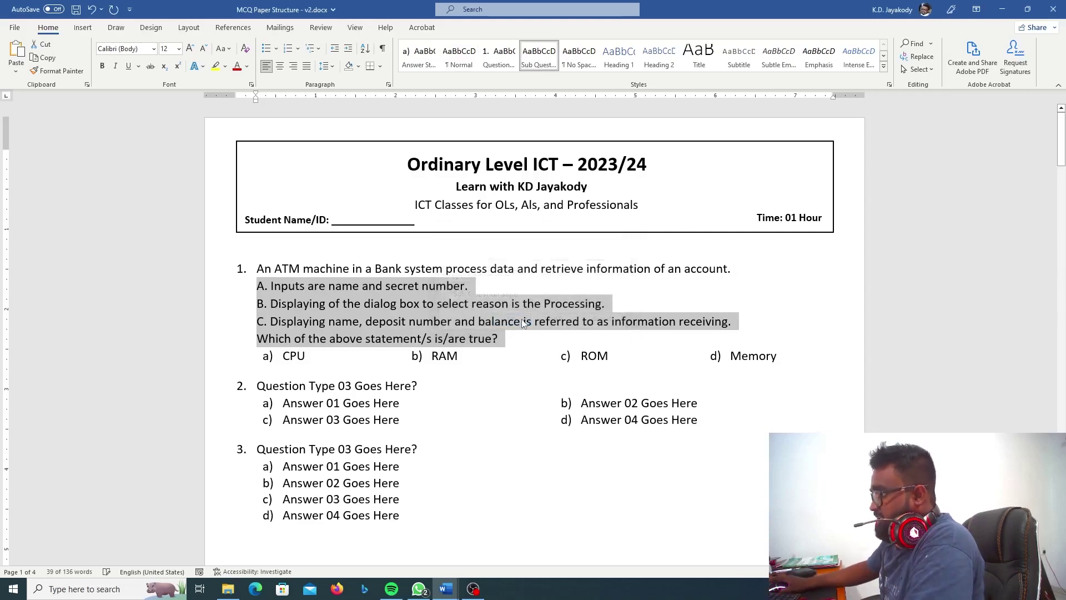
# - Update Sub Question Style to match the selected lines' formatting
pyautogui.rightClick(544, 54)
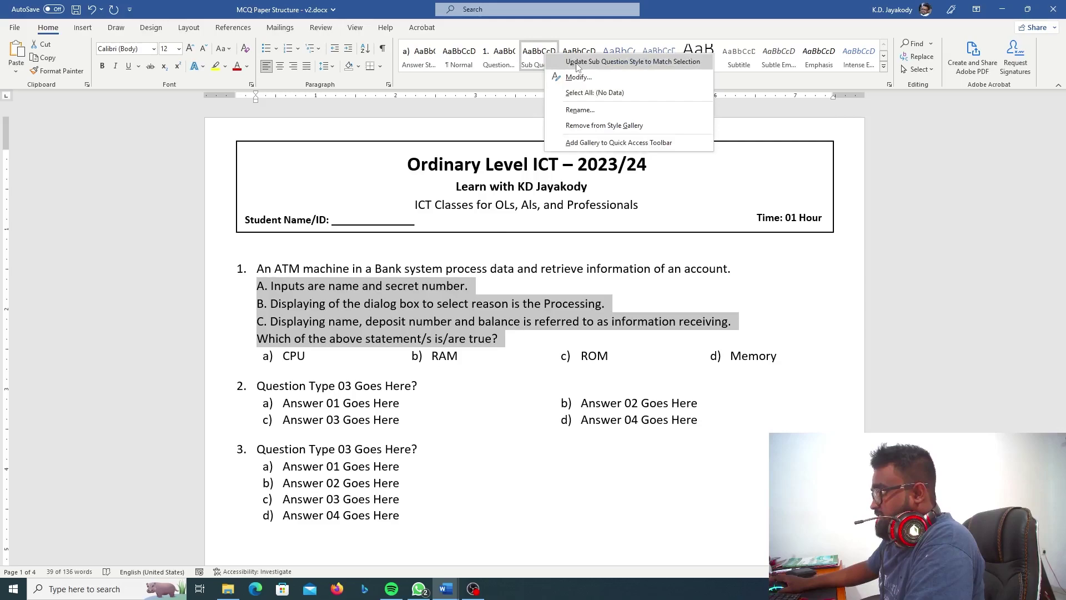
pyautogui.click(578, 62)
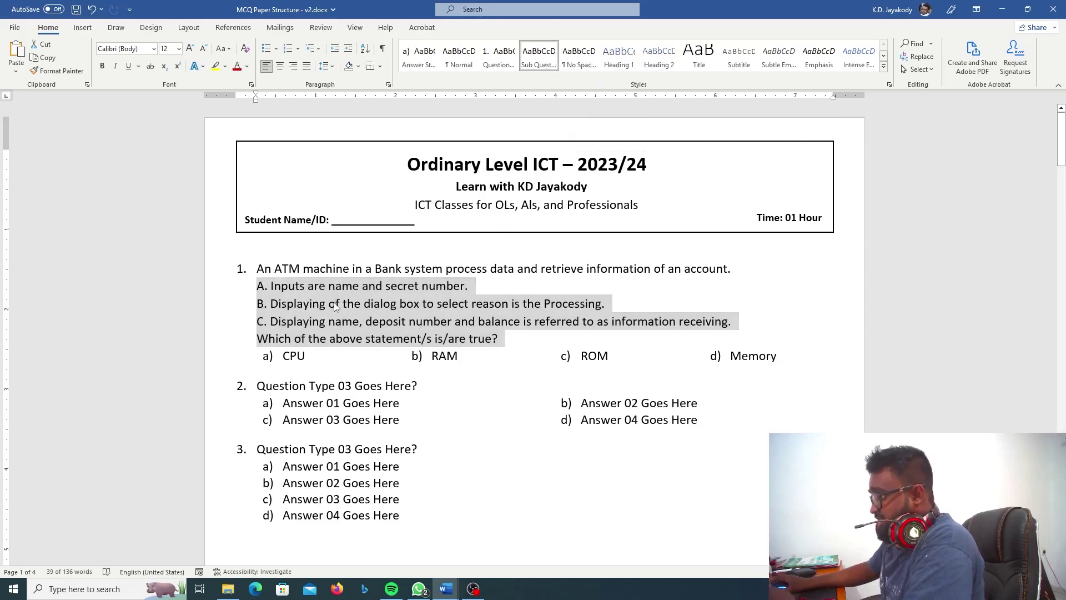
pyautogui.click(417, 332)
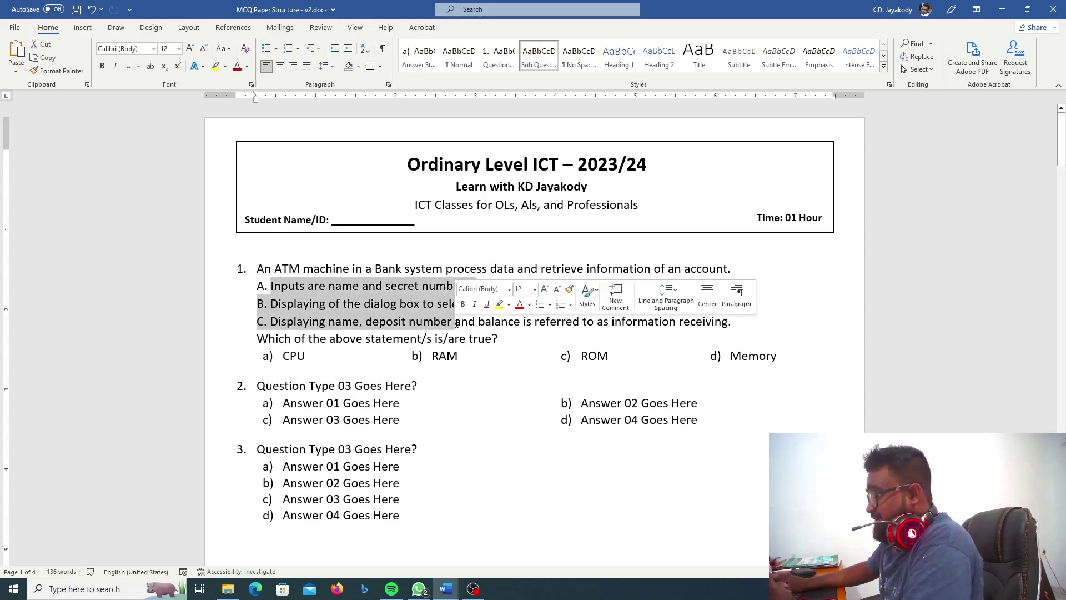
pyautogui.moveTo(270, 285); pyautogui.dragTo(731, 322)
pyautogui.click(498, 339)
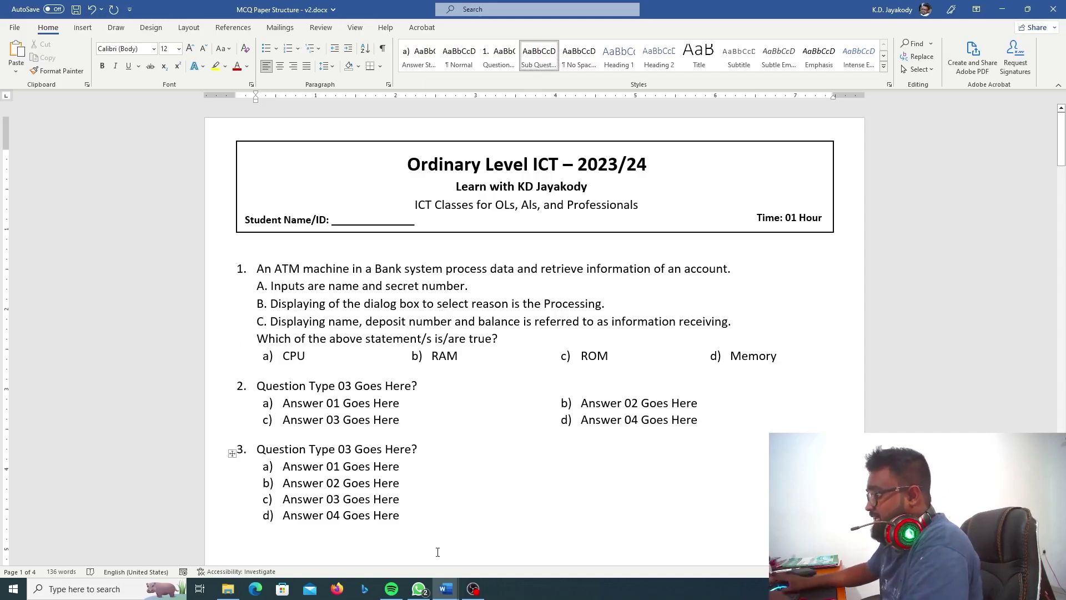
pyautogui.moveTo(445, 589)
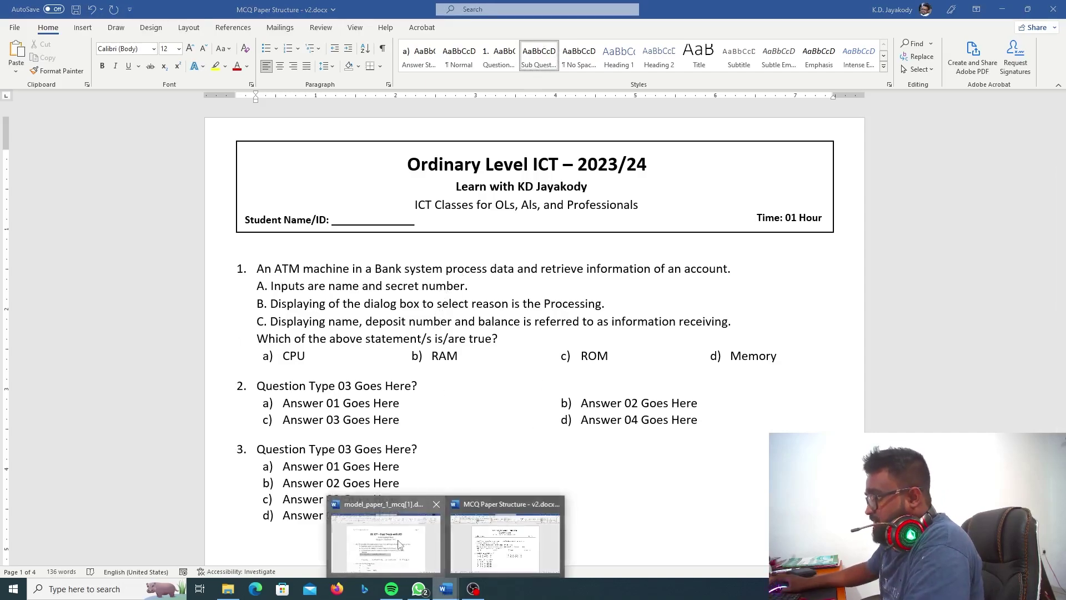
# - Replace options a) CPU and b) RAM with 'A Only' and 'A & B Only'
pyautogui.click(383, 533)
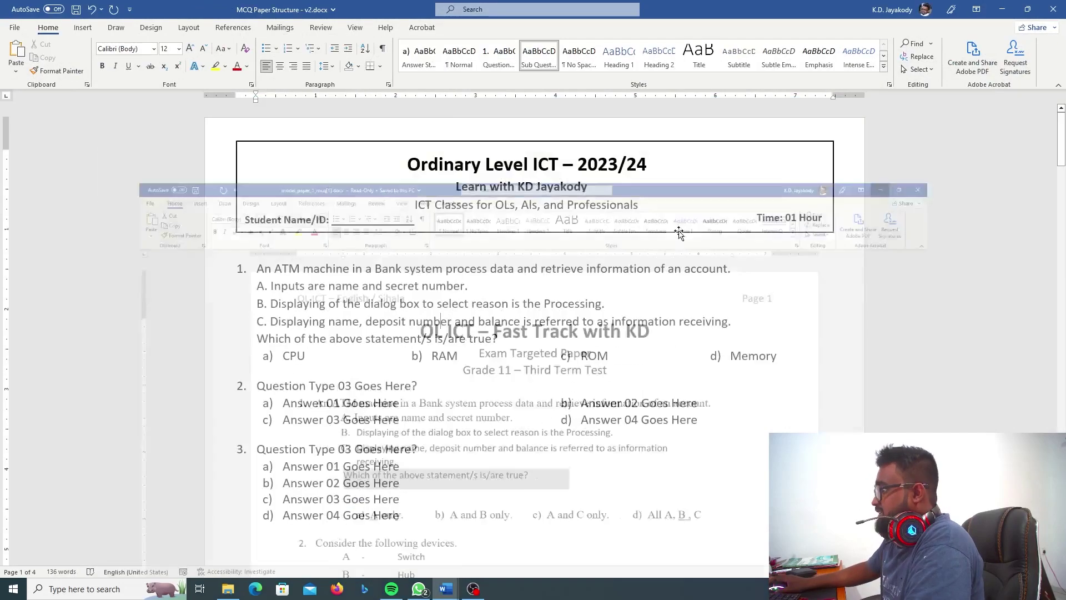
pyautogui.hotkey('alt', 'Tab')
pyautogui.doubleClick(296, 356)
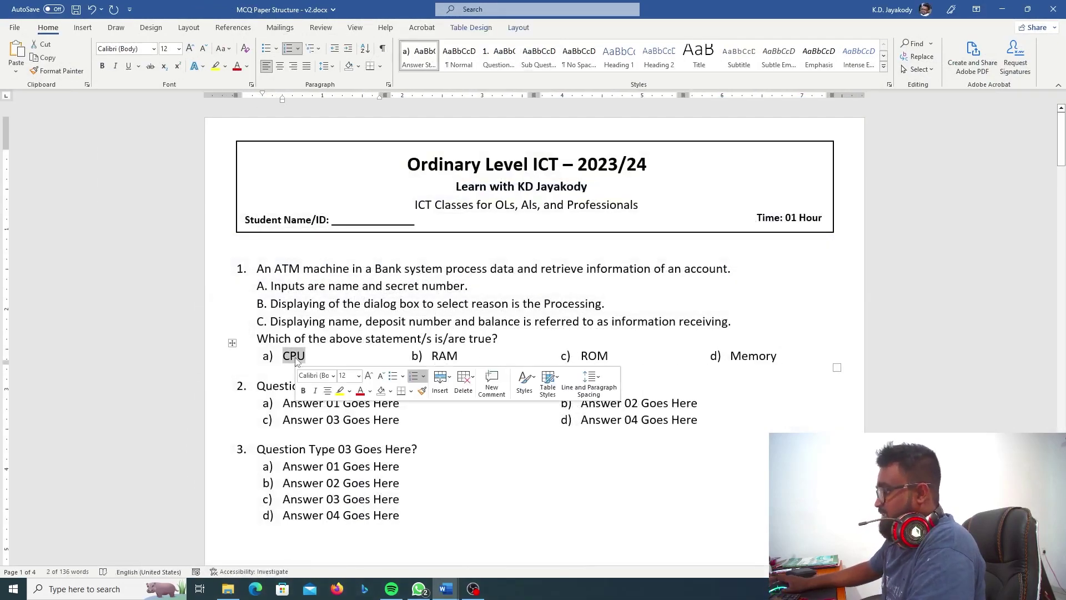
pyautogui.write('A Only')
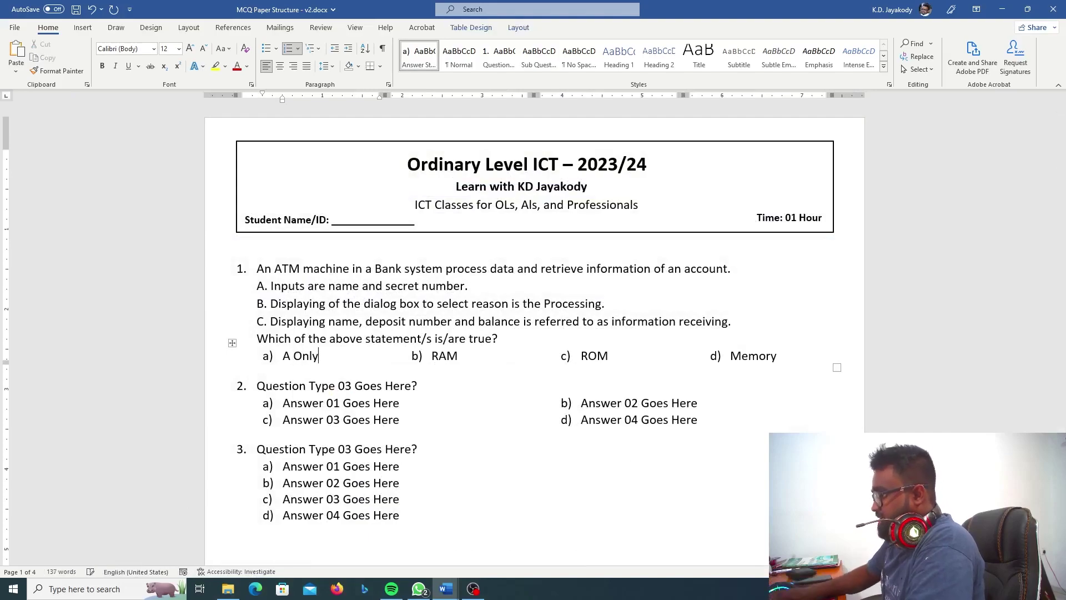
pyautogui.doubleClick(436, 356)
pyautogui.write('A')
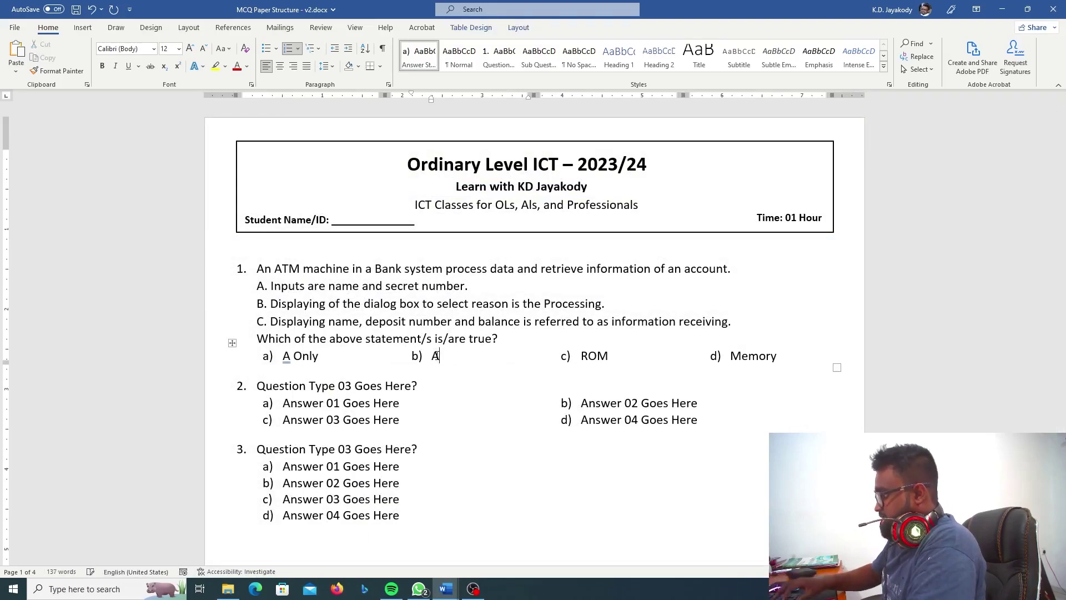
pyautogui.write(' & B Only')
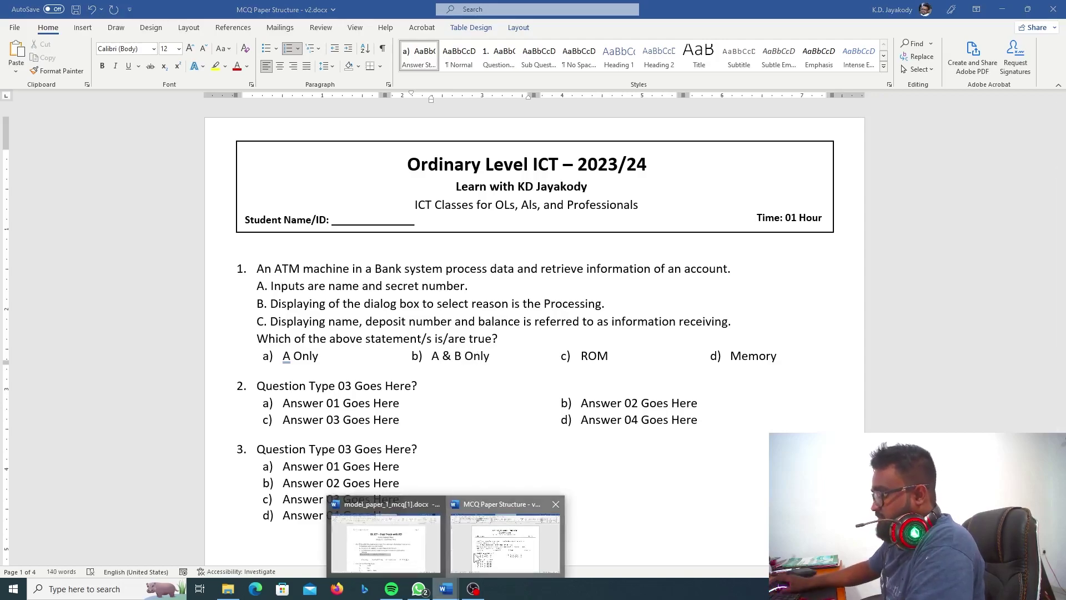
# - Set options c) and d) to 'A & C Only' and 'All A, B, C'
pyautogui.click(447, 588)
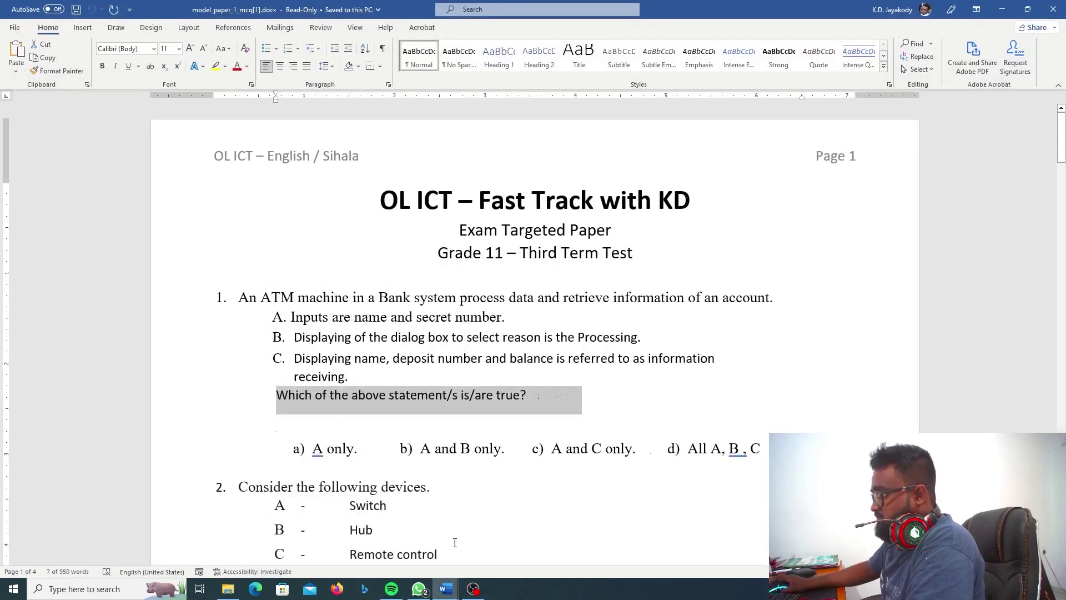
pyautogui.click(510, 533)
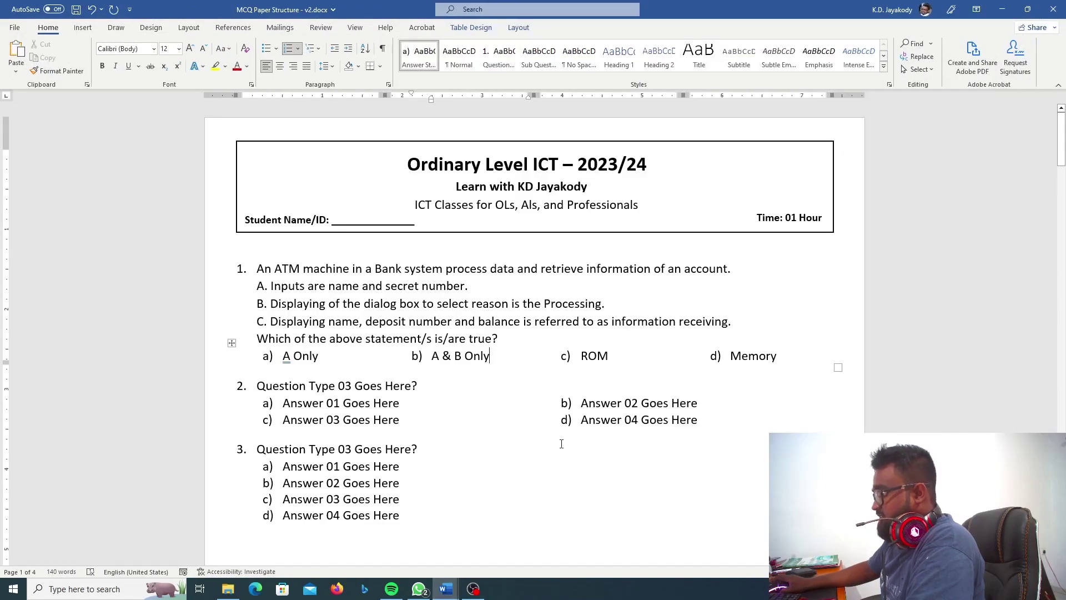
pyautogui.doubleClick(595, 356)
pyautogui.write('A & C Only')
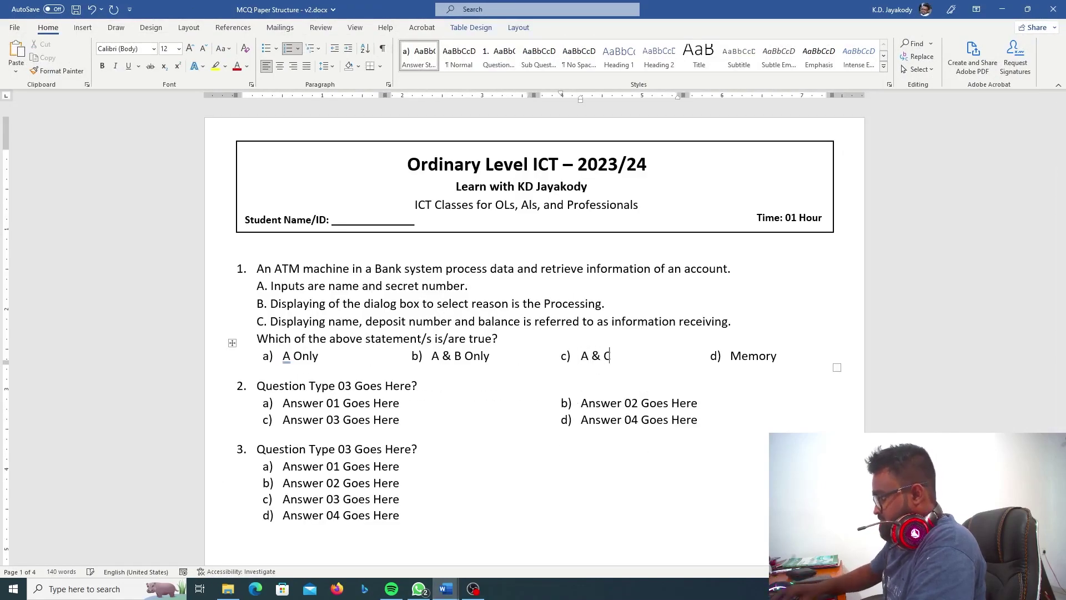
pyautogui.click(447, 588)
pyautogui.moveTo(445, 589)
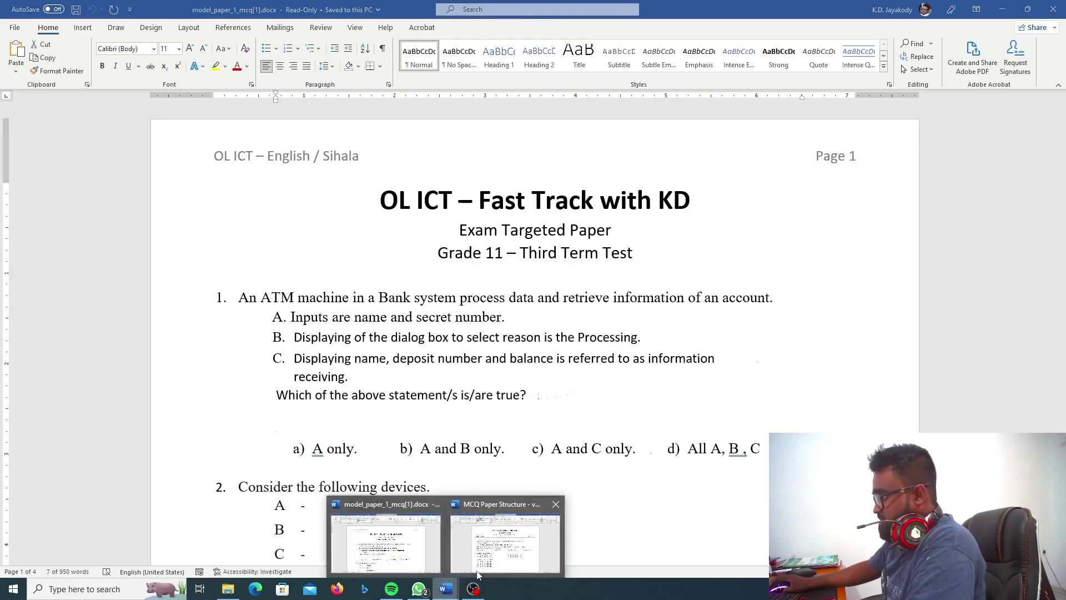
pyautogui.click(509, 534)
pyautogui.doubleClick(725, 356)
pyautogui.write('A')
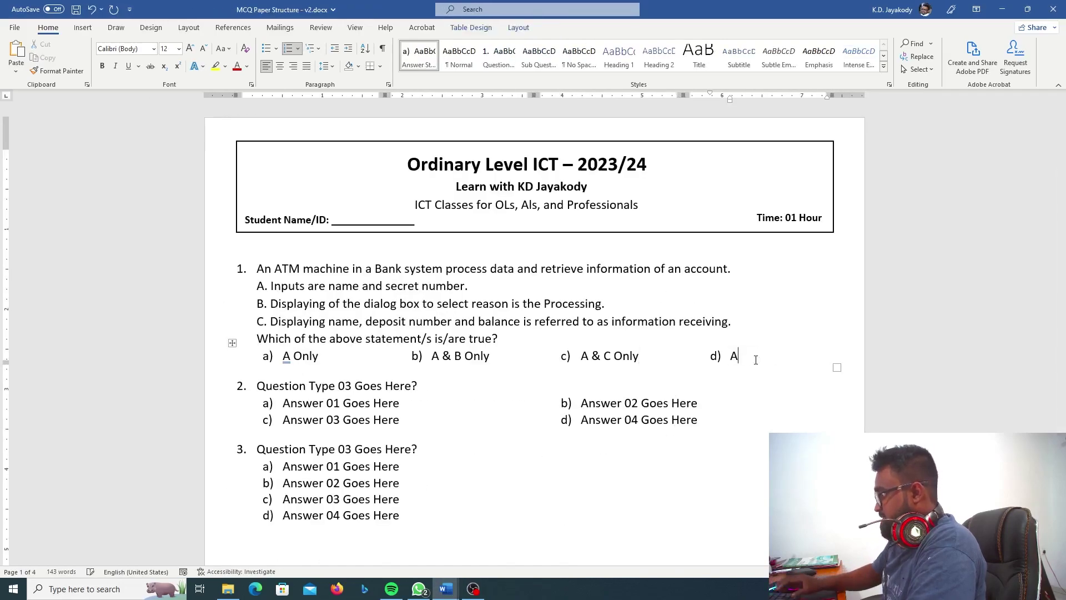
pyautogui.write('ll A,B,')
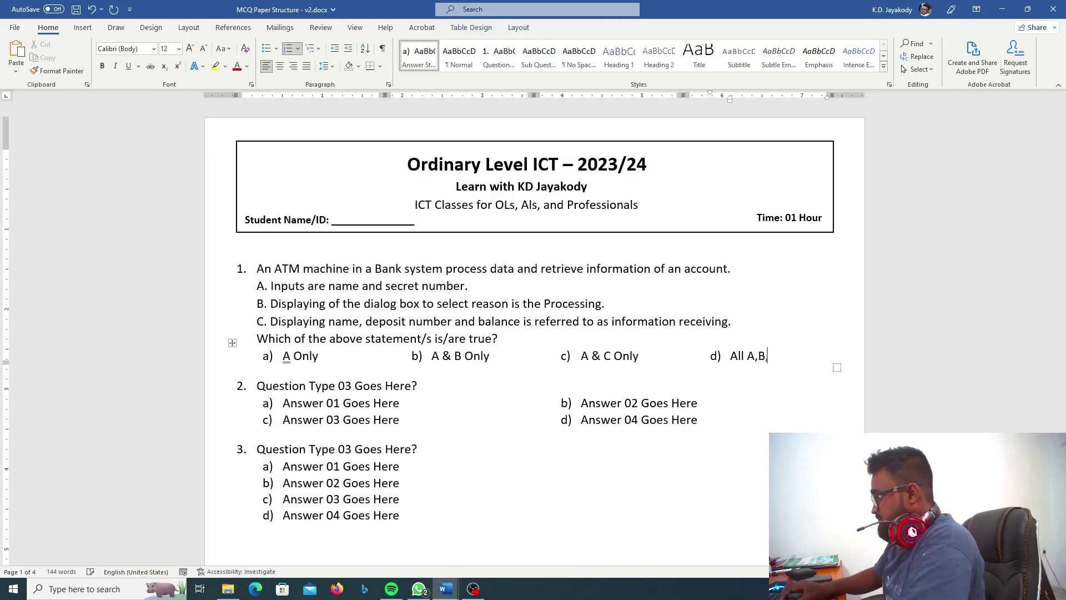
pyautogui.write('C')
pyautogui.press('Left')
pyautogui.press('Left')
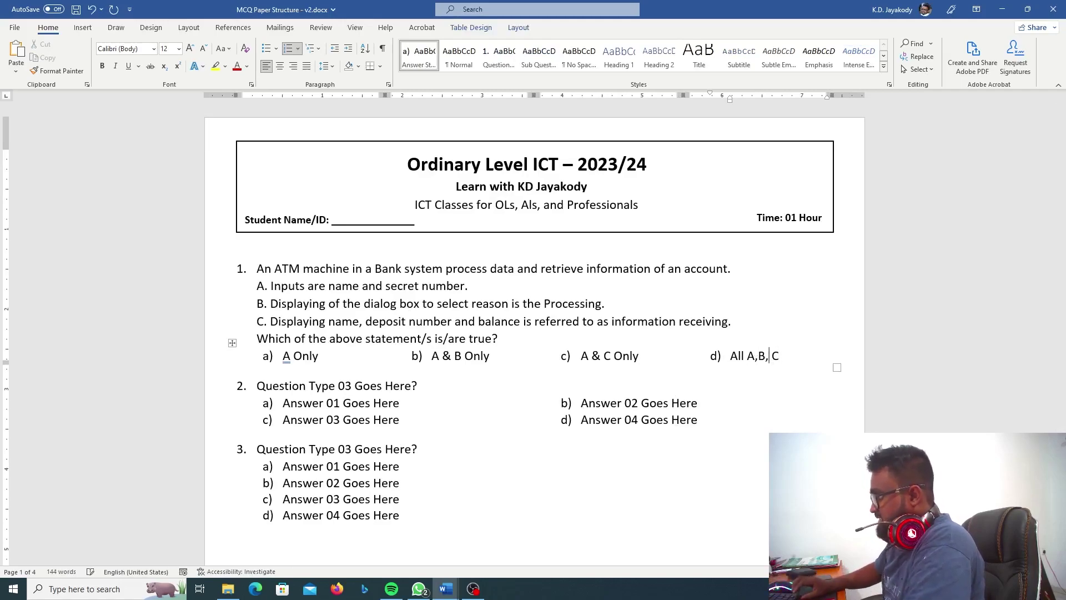
pyautogui.press('Right')
pyautogui.press('Right')
pyautogui.press('Right')
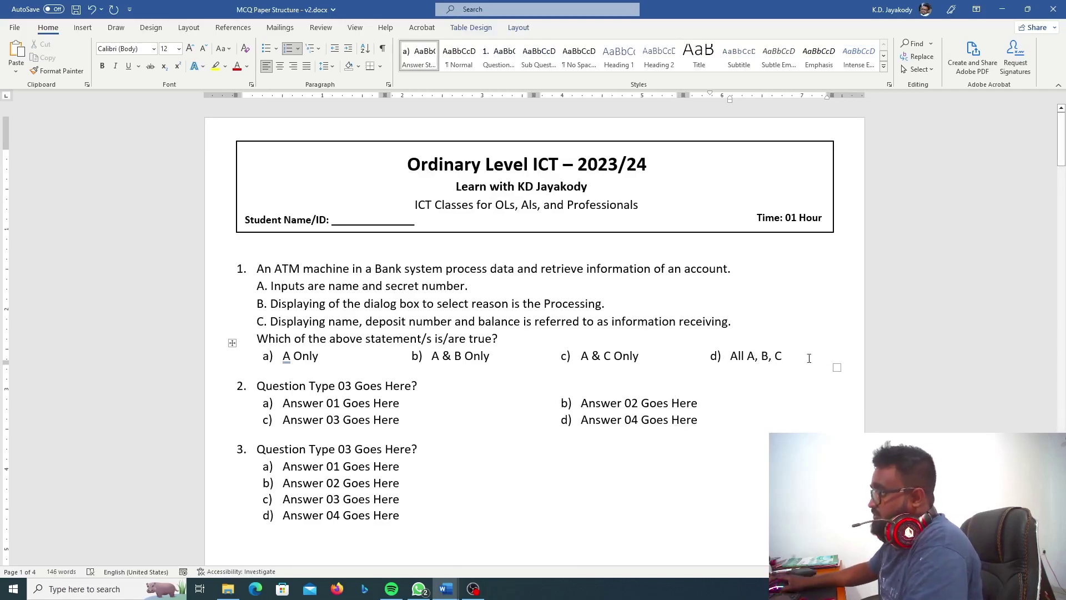
# - Ignore the grammar flag on 'A Only' and leave the answer table
pyautogui.rightClick(285, 359)
pyautogui.click(291, 366)
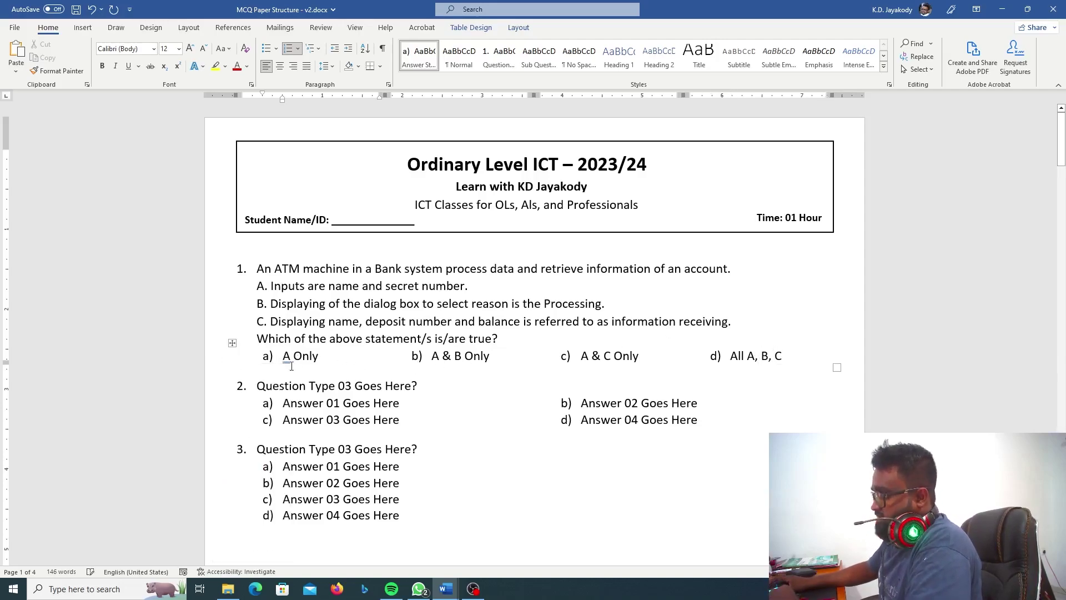
pyautogui.rightClick(286, 357)
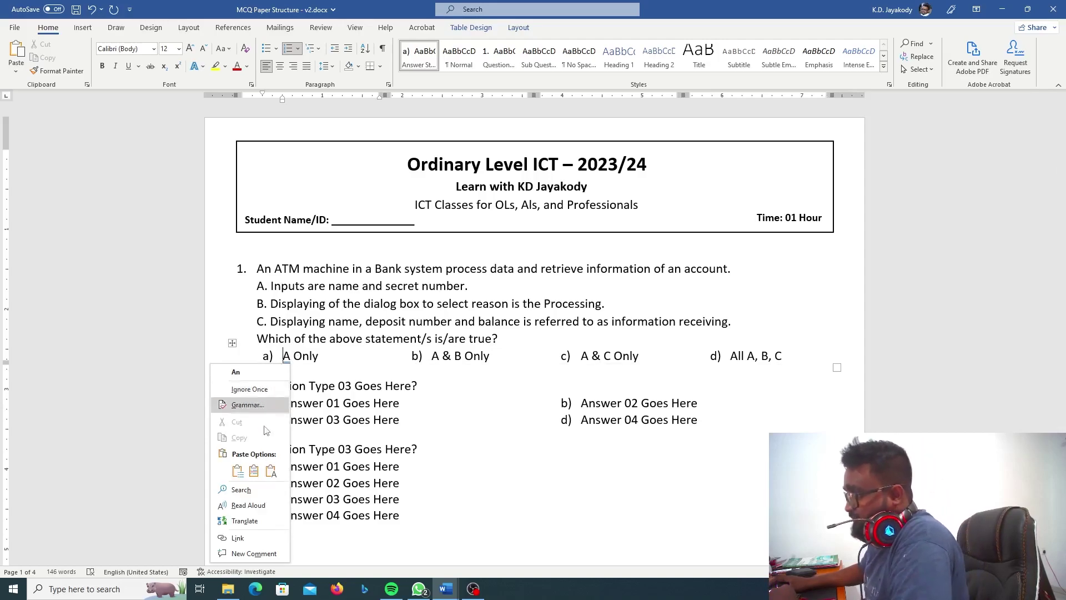
pyautogui.click(270, 393)
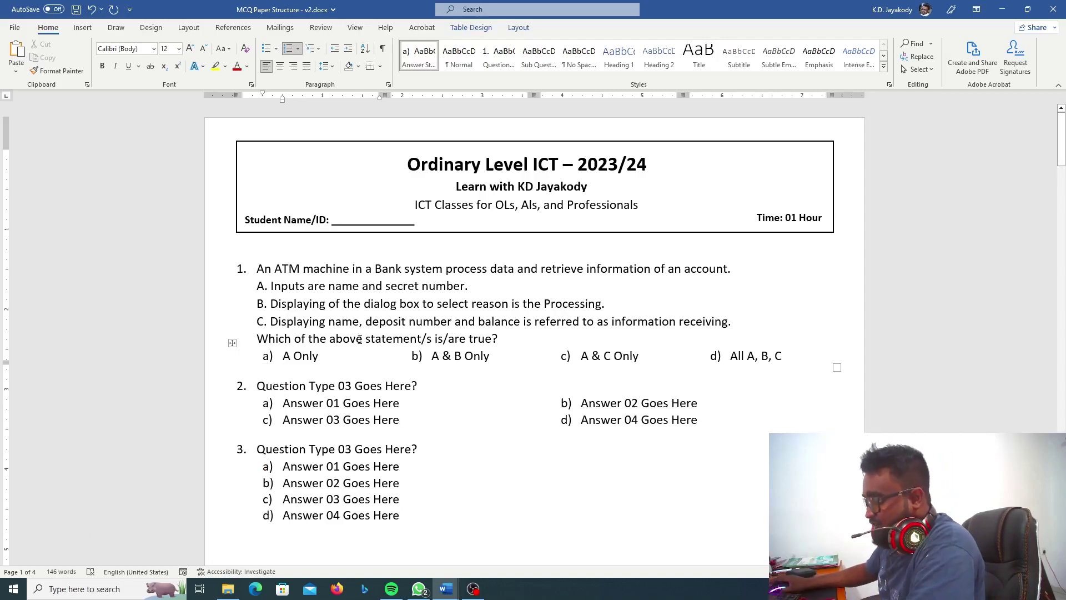
pyautogui.click(483, 448)
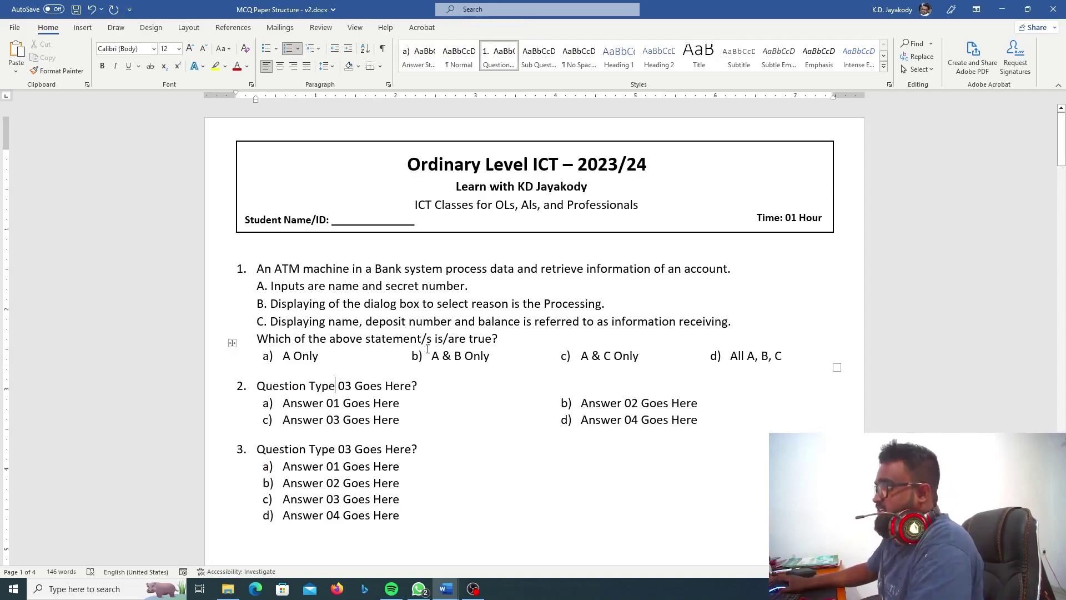
pyautogui.moveTo(445, 589)
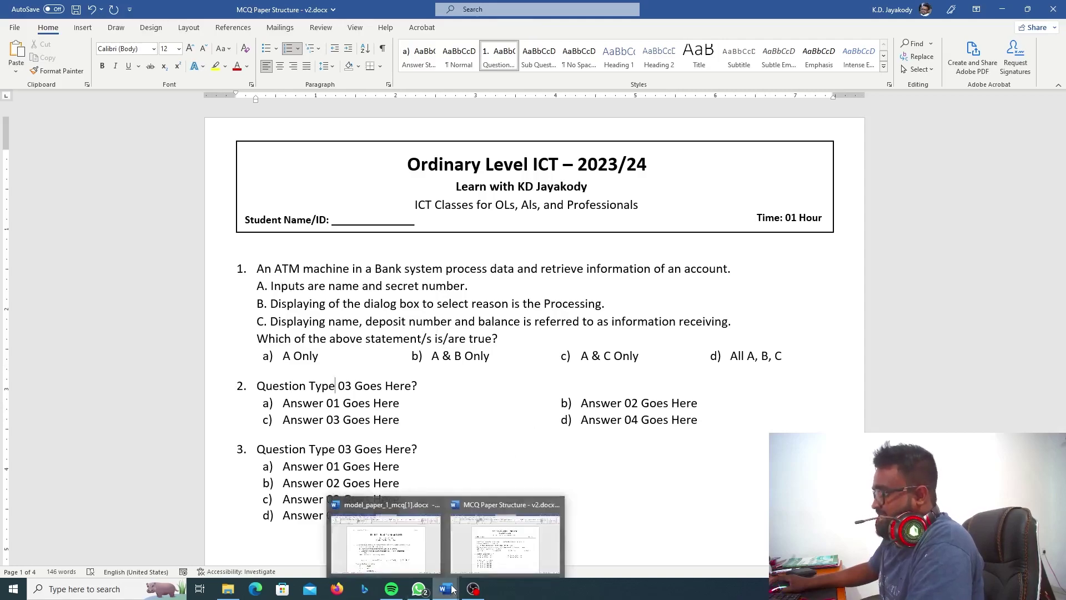
# - Copy the model paper's device question and select the placeholder question 2 line
pyautogui.click(429, 535)
pyautogui.scroll(-5, 422, 305)
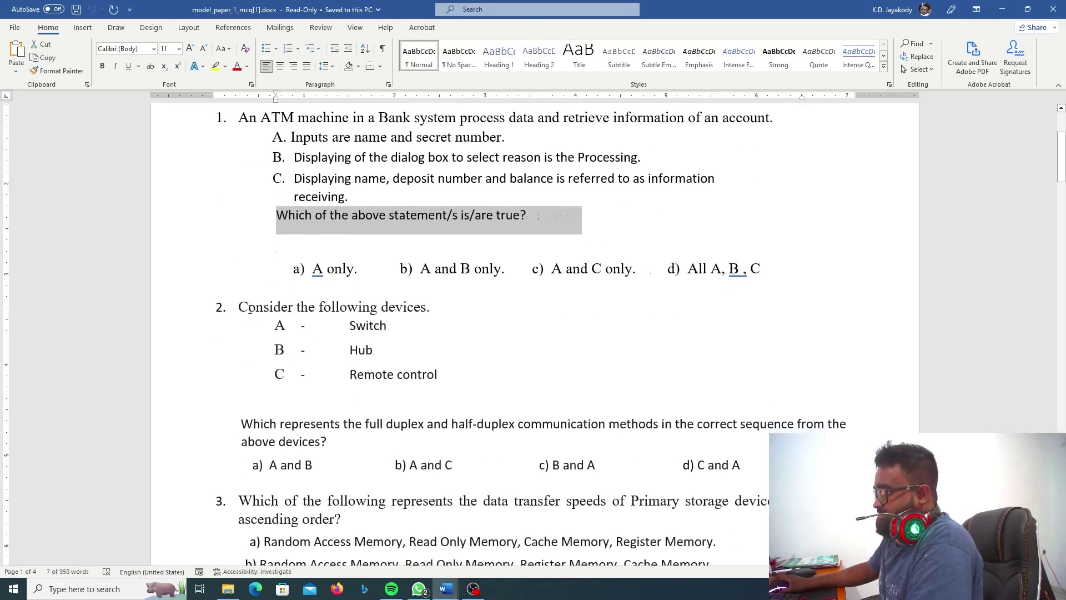
pyautogui.moveTo(423, 306); pyautogui.dragTo(437, 307)
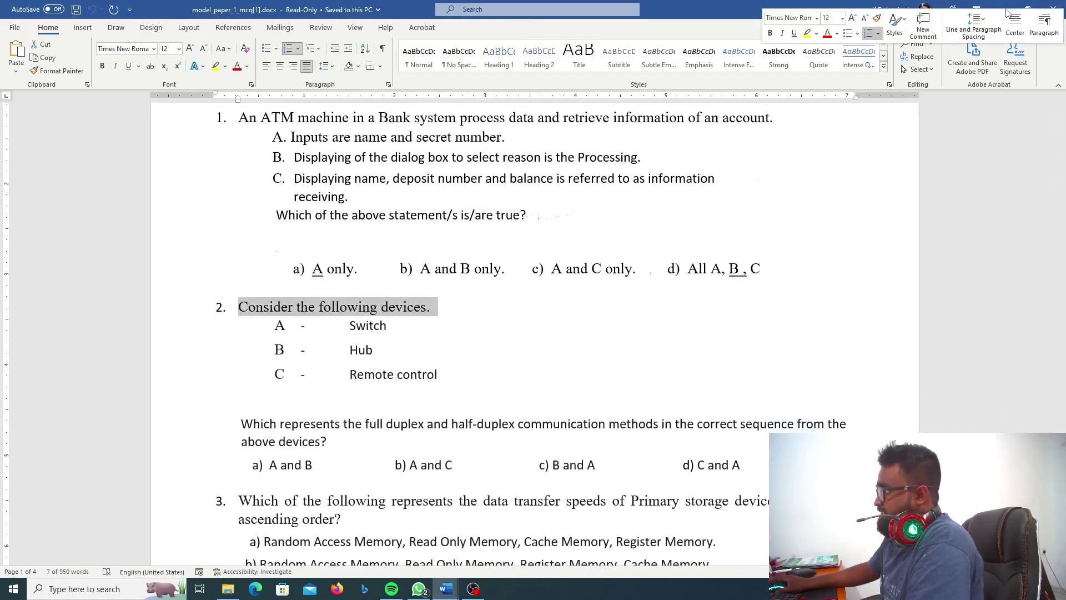
pyautogui.click(1003, 9)
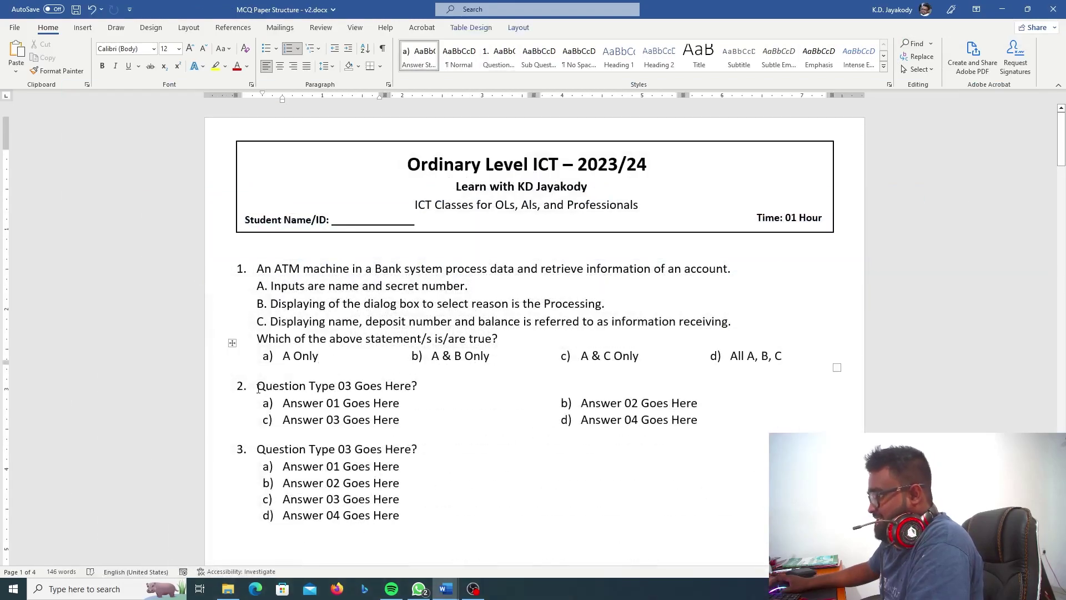
pyautogui.click(437, 577)
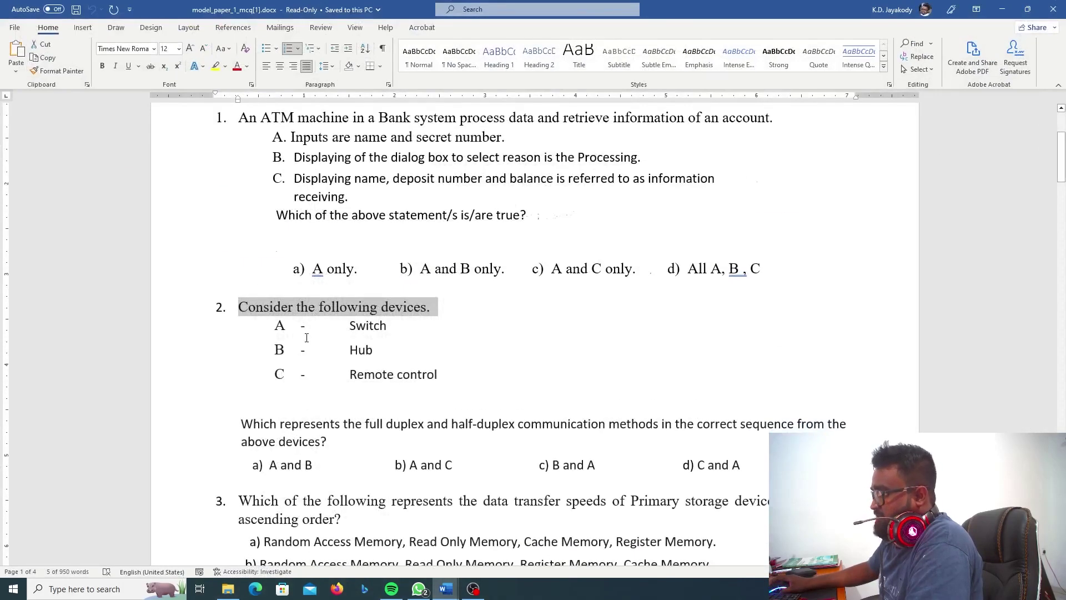
pyautogui.moveTo(239, 306); pyautogui.dragTo(347, 447)
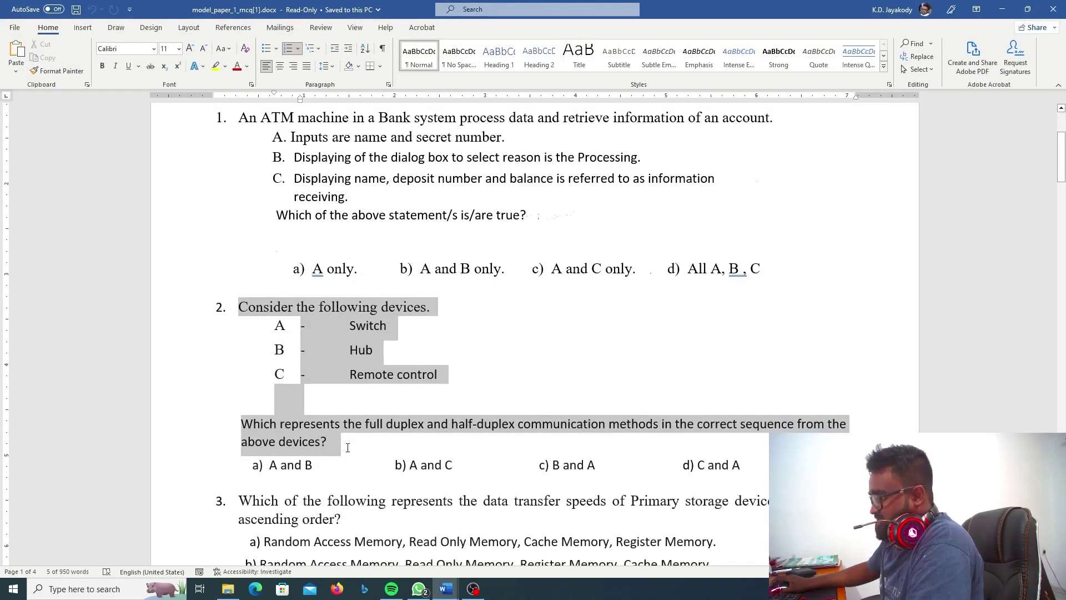
pyautogui.hotkey('alt', 'Tab')
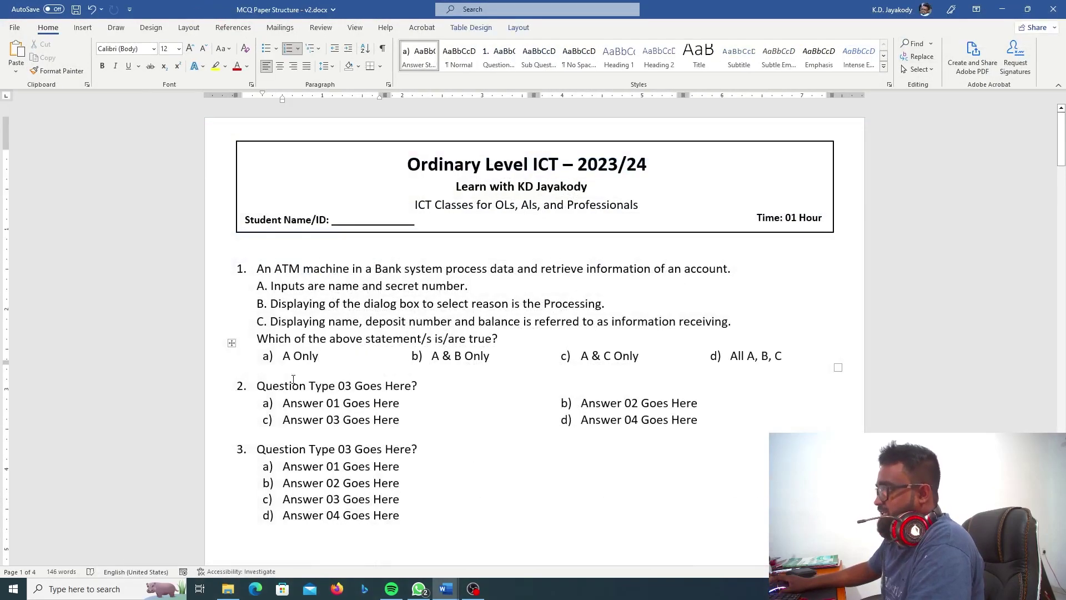
pyautogui.moveTo(257, 386); pyautogui.dragTo(425, 387)
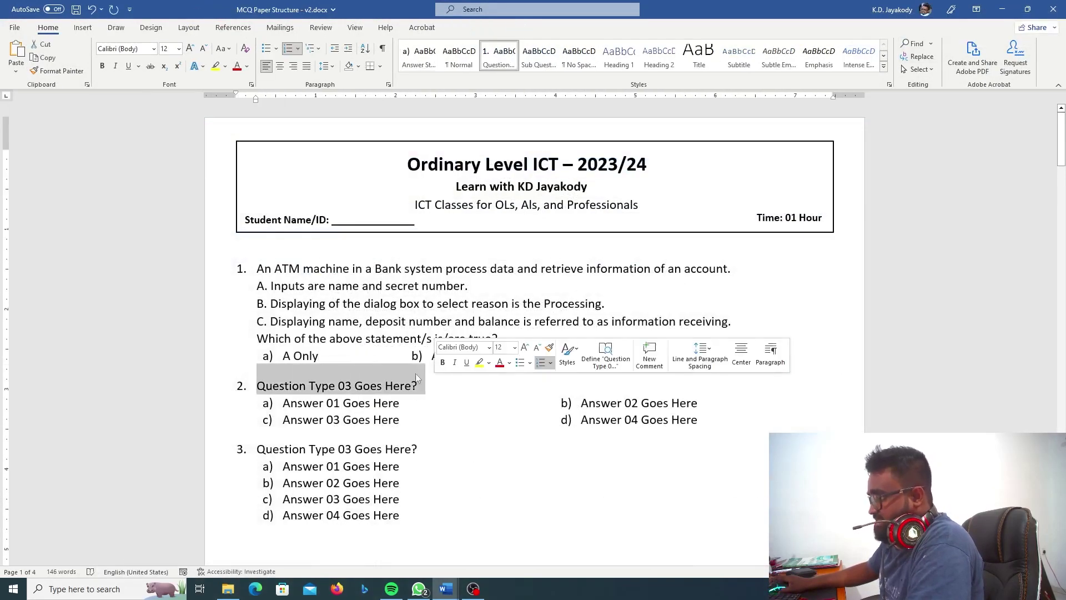
pyautogui.click(24, 73)
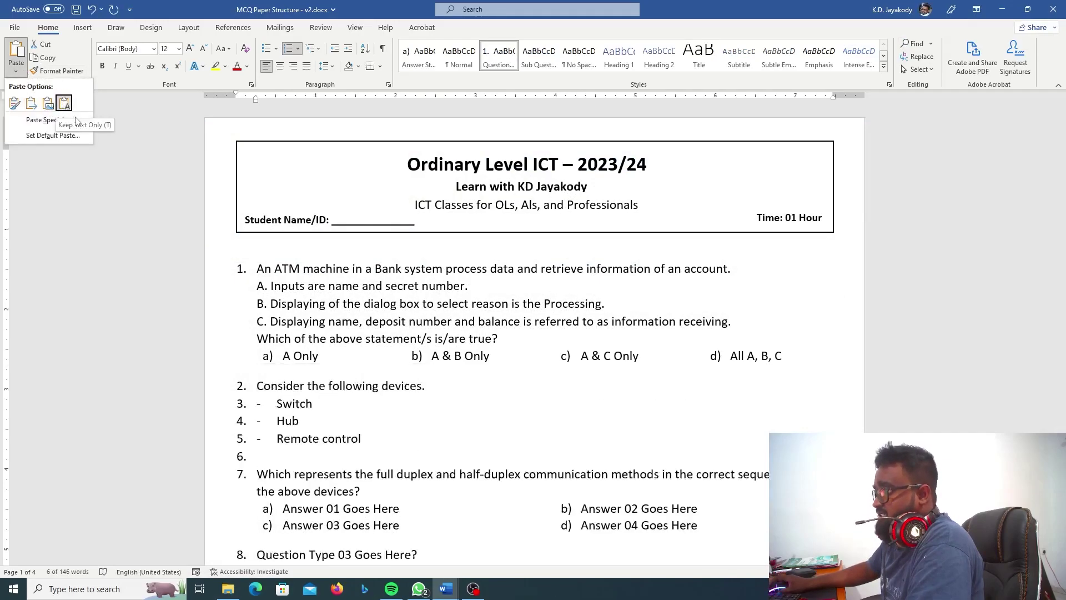
pyautogui.click(446, 589)
pyautogui.click(350, 527)
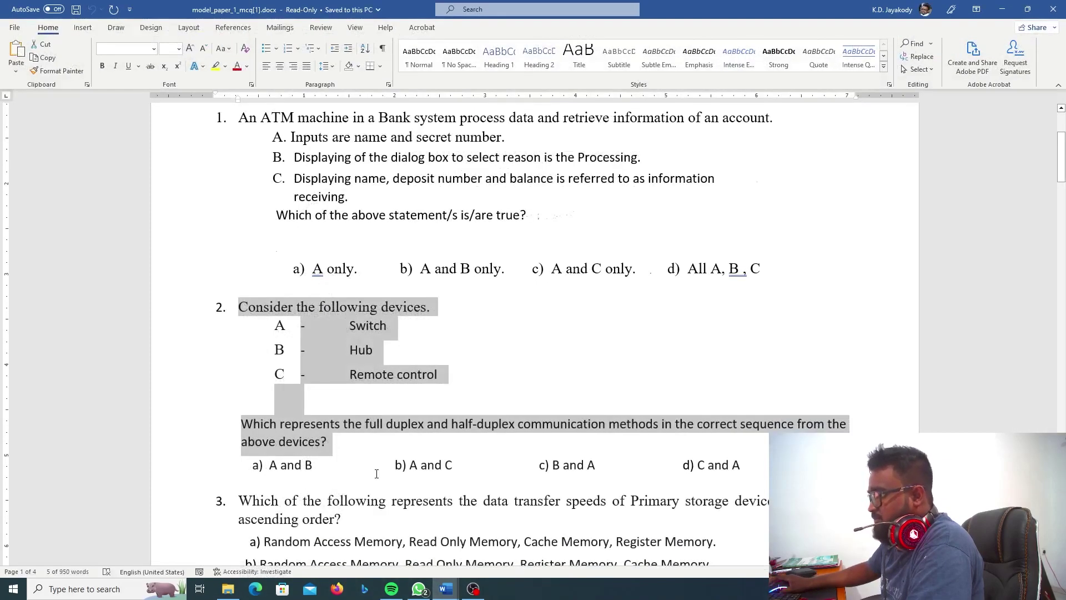
pyautogui.click(1001, 9)
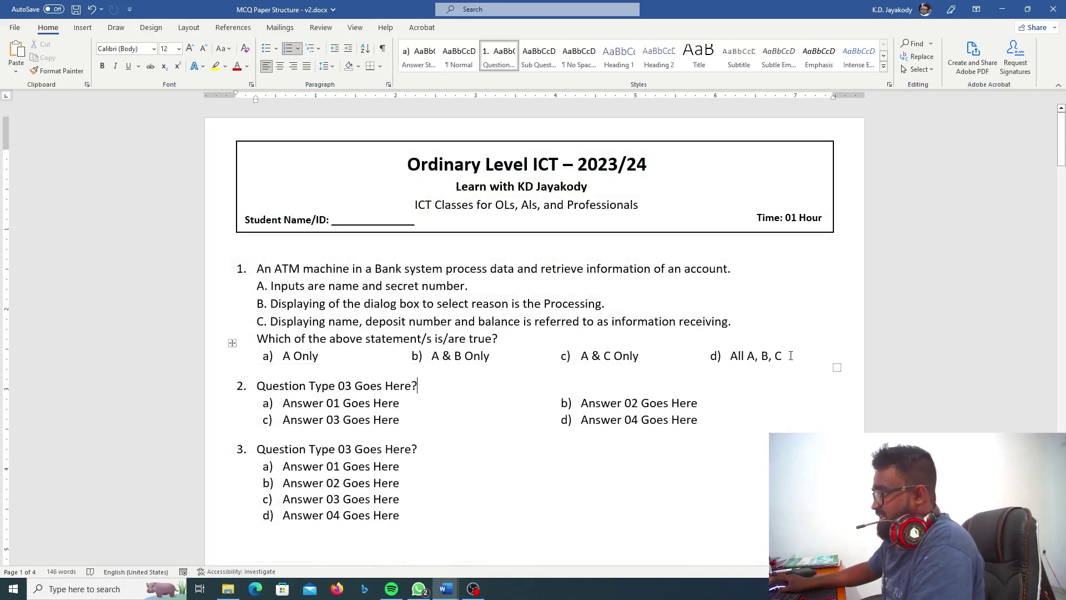
# - Paste question 1 with its answers as a new question 2 and delete the extra empty line
pyautogui.moveTo(791, 356); pyautogui.dragTo(207, 279)
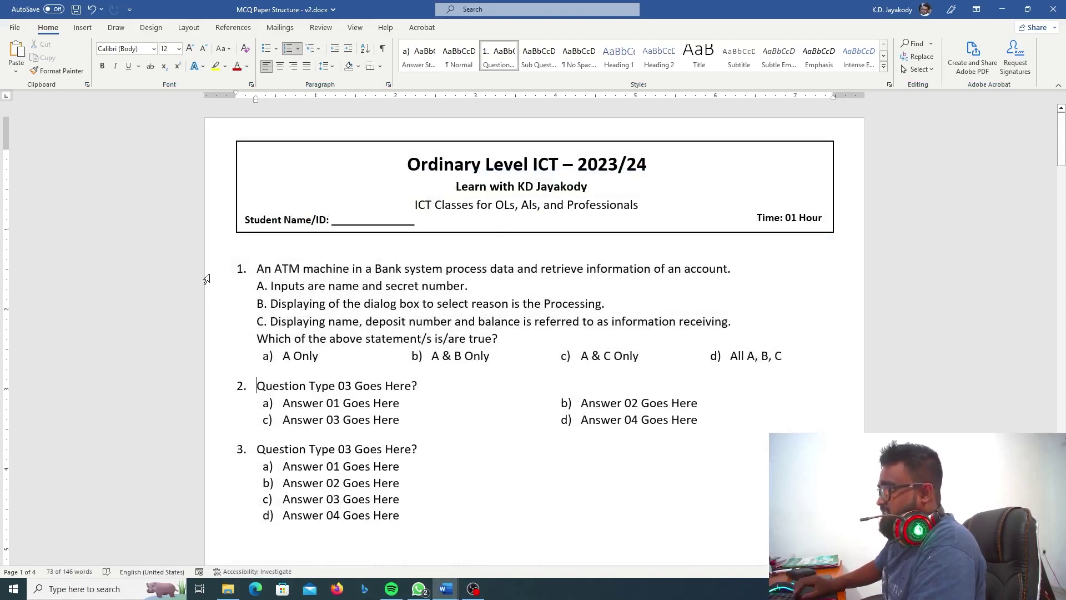
pyautogui.press('Return')
pyautogui.press('Up')
pyautogui.hotkey('ctrl', 'v')
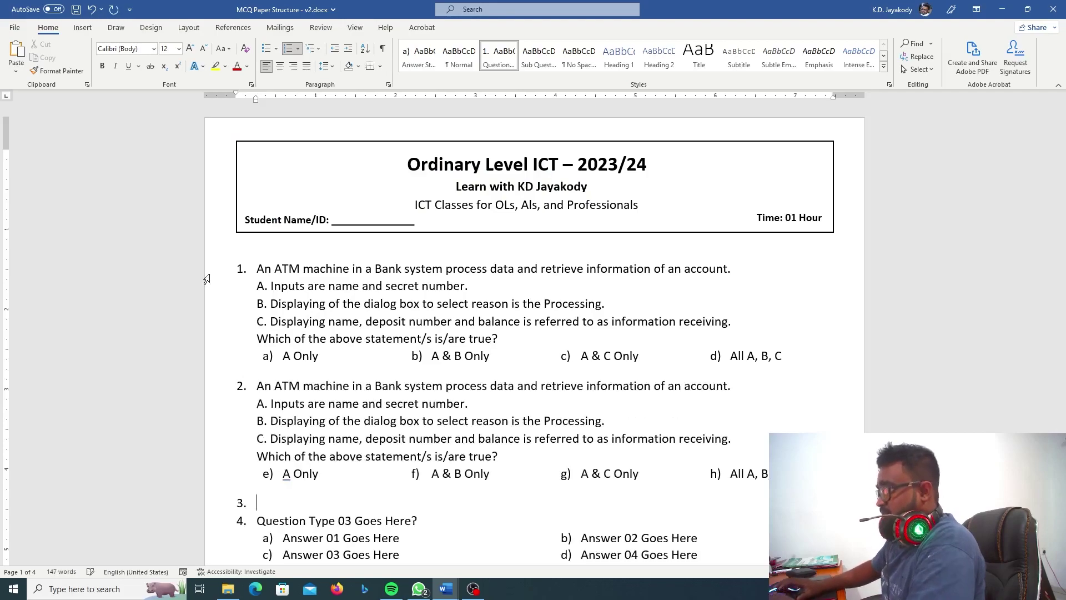
pyautogui.press('Return')
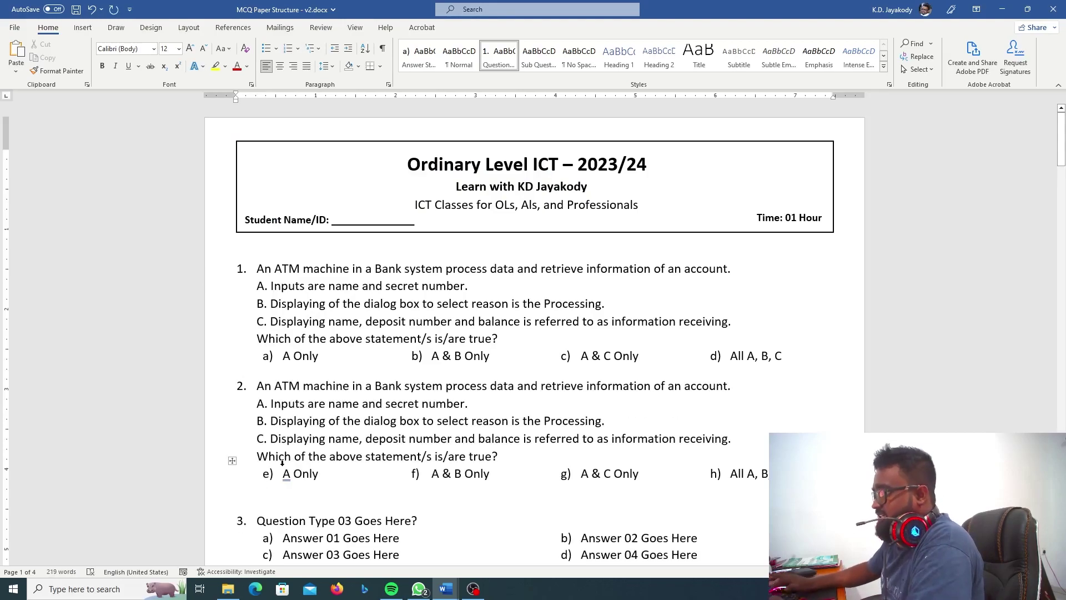
pyautogui.press('Delete')
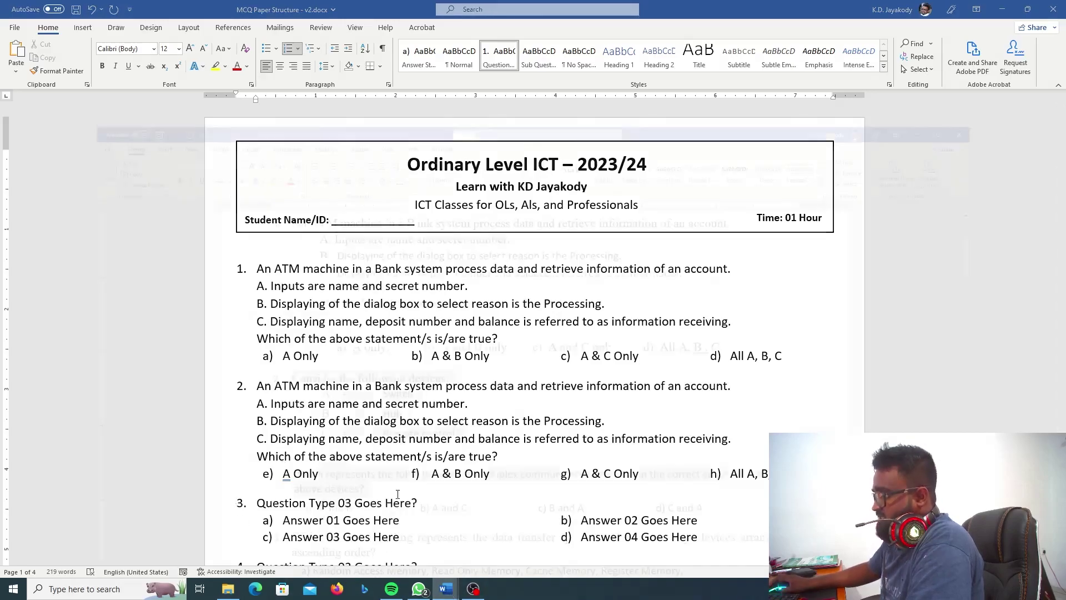
# - Select the model paper's device question, then select question 2's text in the exam
pyautogui.click(502, 549)
pyautogui.moveTo(237, 303); pyautogui.dragTo(336, 444)
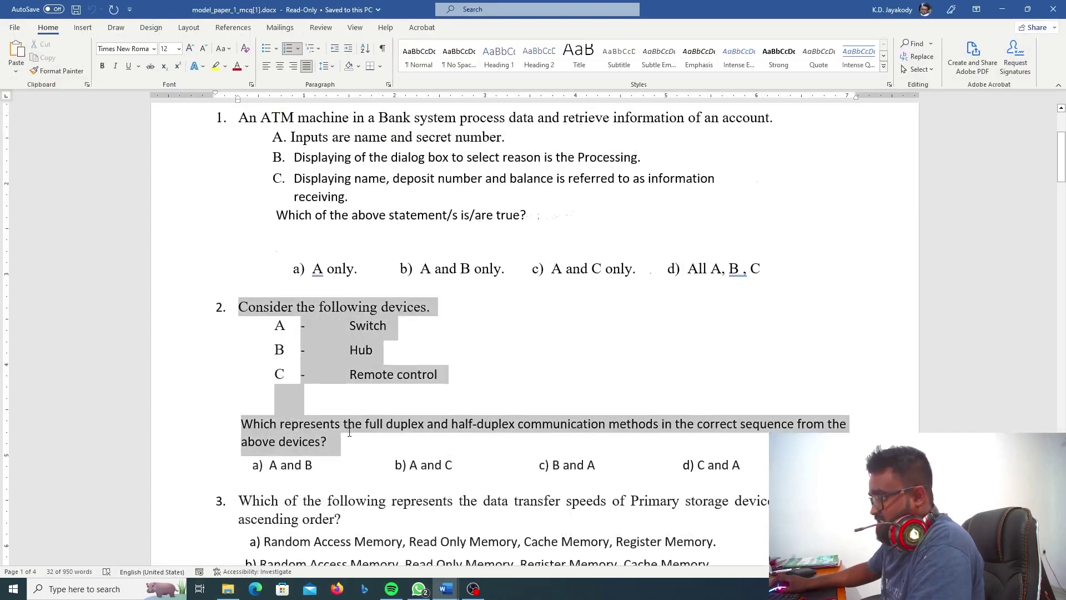
pyautogui.click(1000, 10)
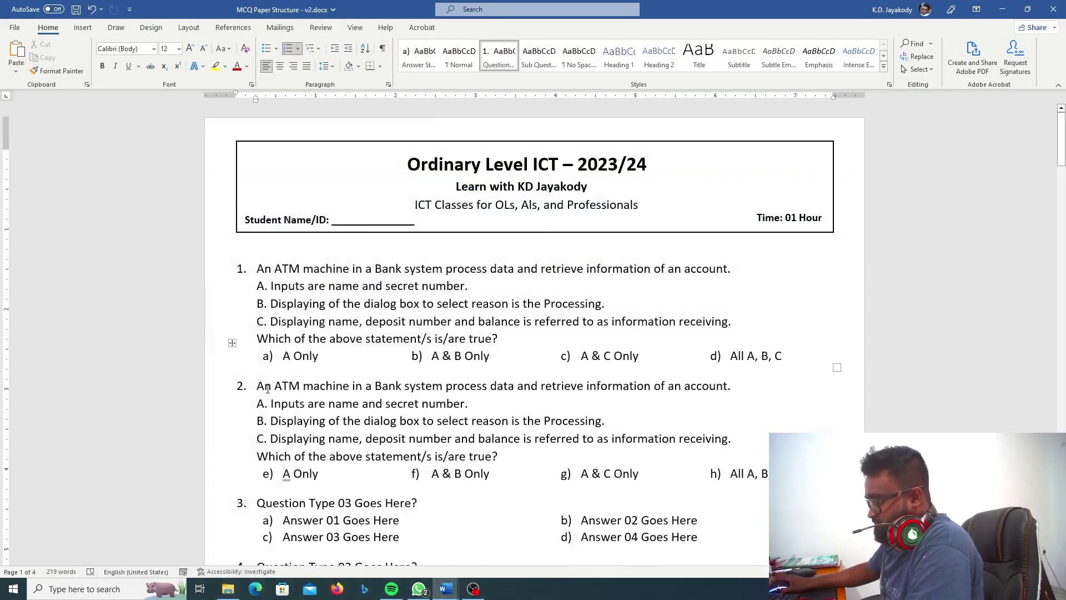
pyautogui.moveTo(258, 387); pyautogui.dragTo(500, 456)
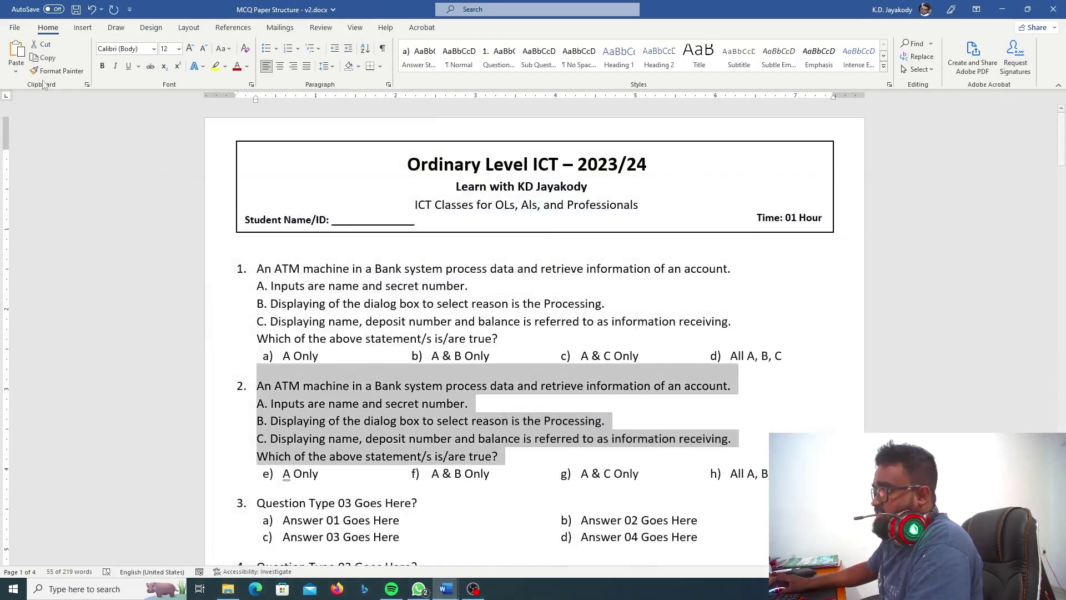
# - Paste the device question as plain text over question 2's wording
pyautogui.click(17, 71)
pyautogui.click(64, 103)
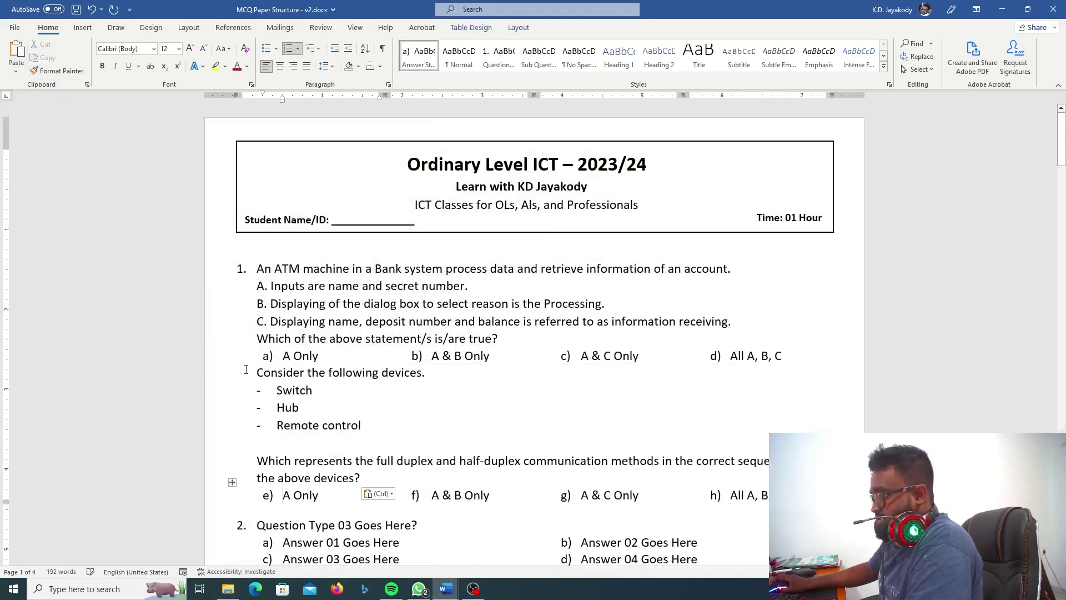
pyautogui.hotkey('ctrl', 'z')
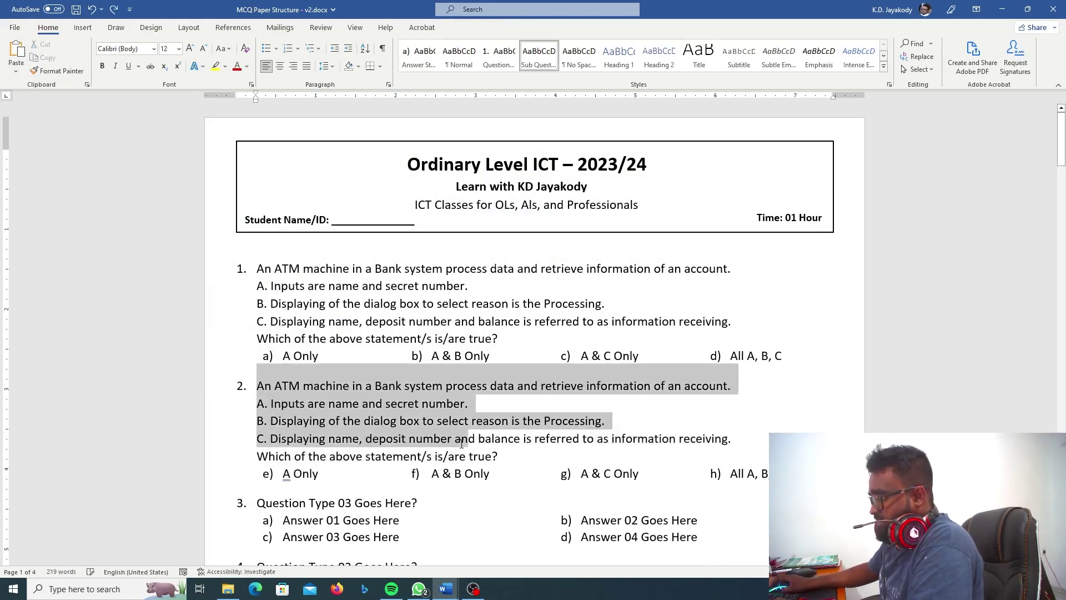
pyautogui.moveTo(499, 457)
pyautogui.mouseDown()
pyautogui.moveTo(271, 403)
pyautogui.moveTo(256, 387)
pyautogui.mouseUp()
pyautogui.click(21, 72)
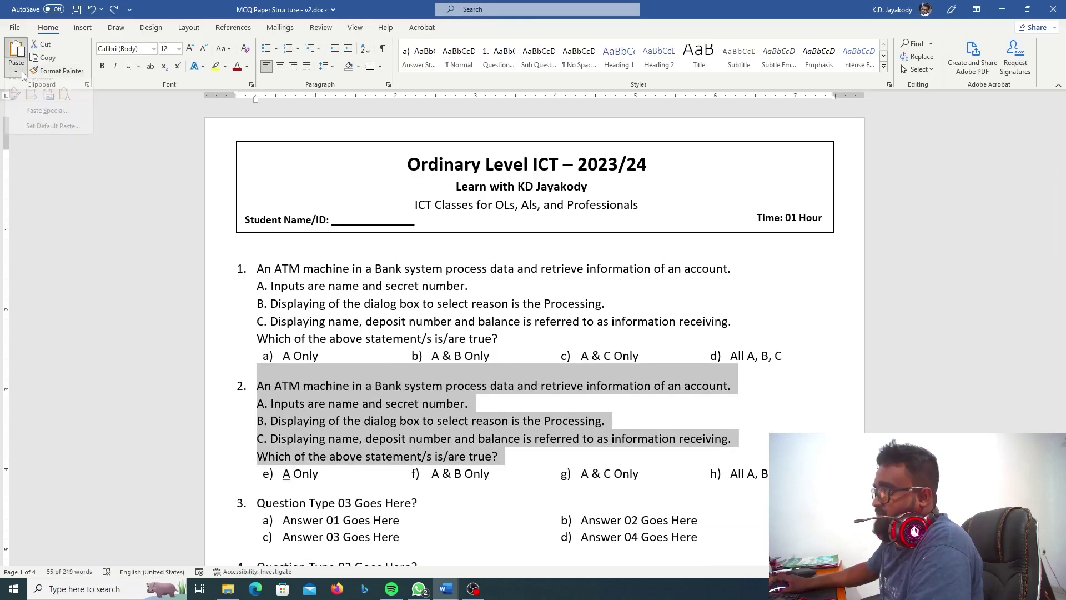
pyautogui.click(65, 95)
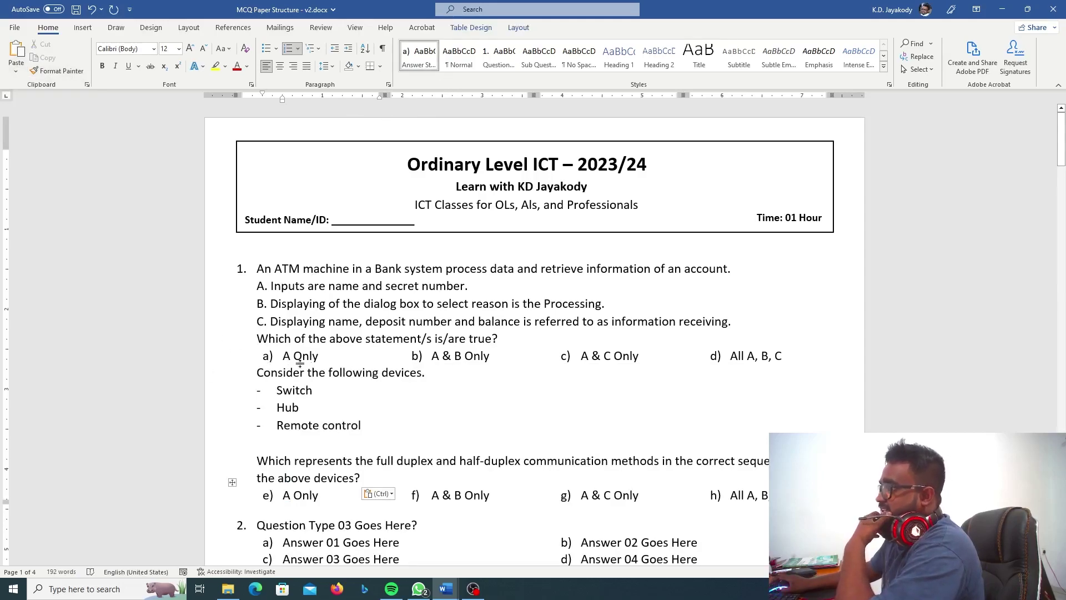
# - Style the 'Consider the following devices' line as question 2 and select the device list
pyautogui.click(273, 375)
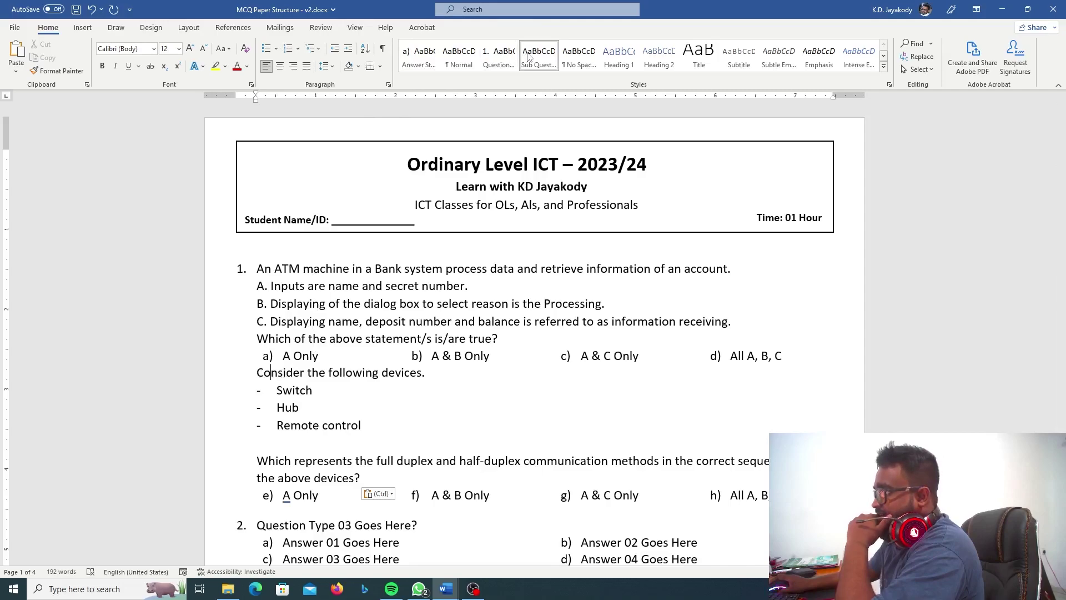
pyautogui.click(499, 56)
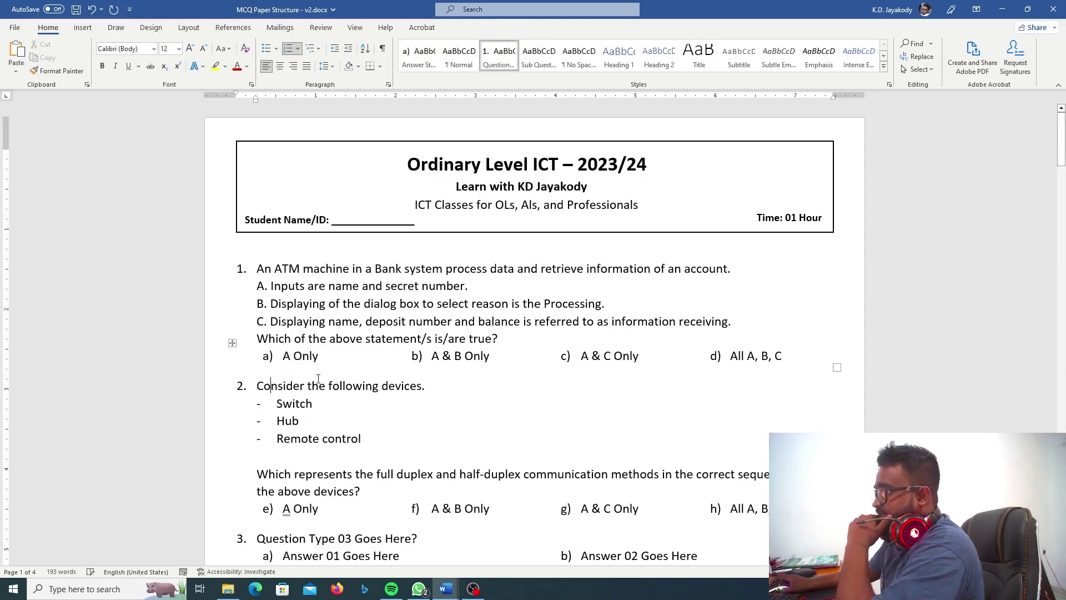
pyautogui.moveTo(253, 404); pyautogui.dragTo(373, 491)
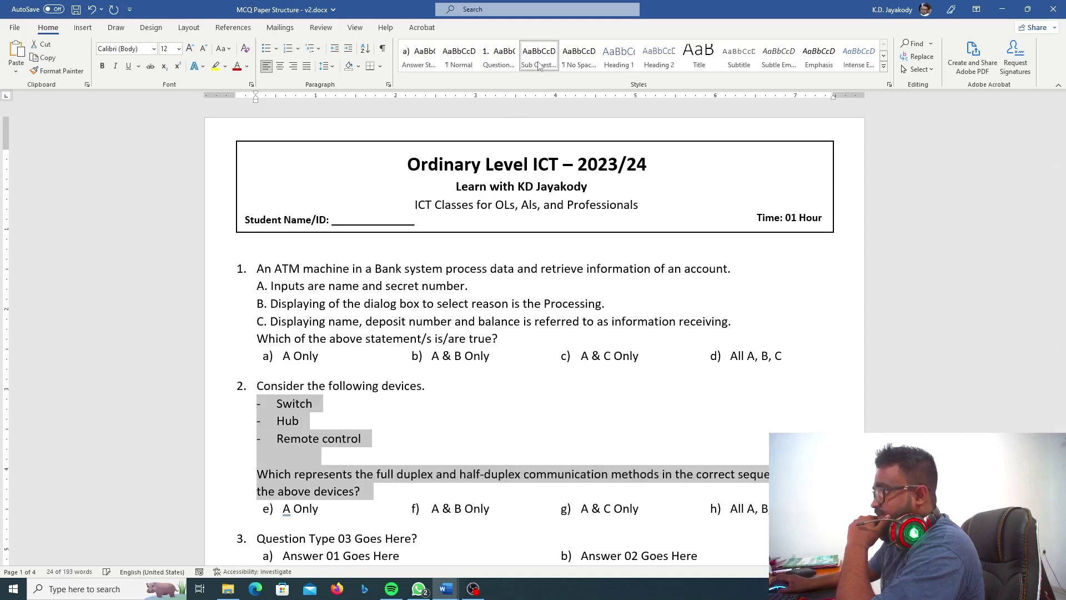
pyautogui.click(299, 454)
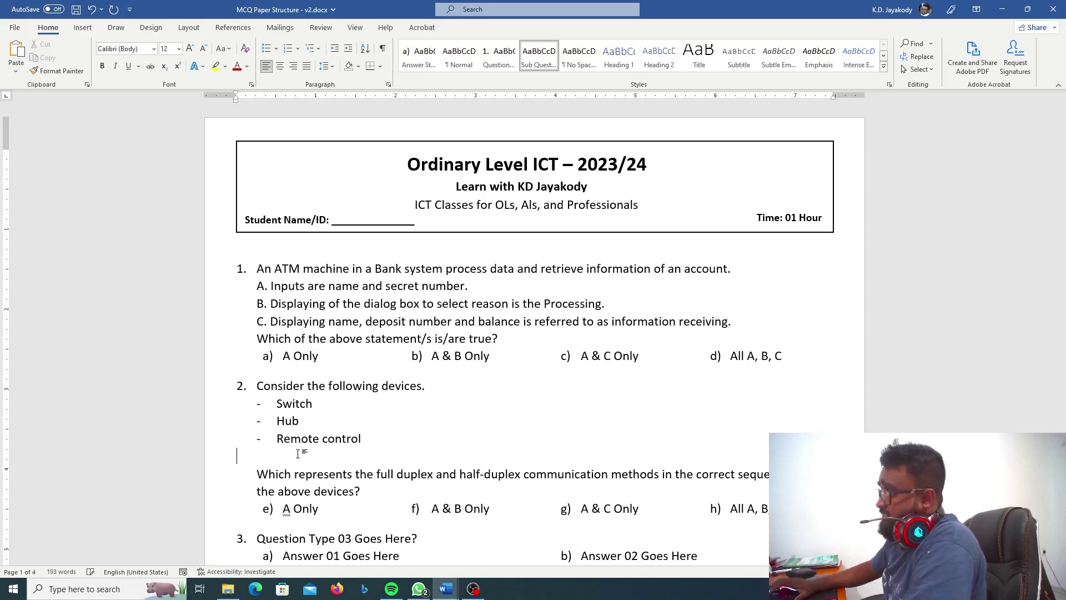
# - Delete the empty line under Remote control and check the model paper's A, B, C labels
pyautogui.press('BackSpace')
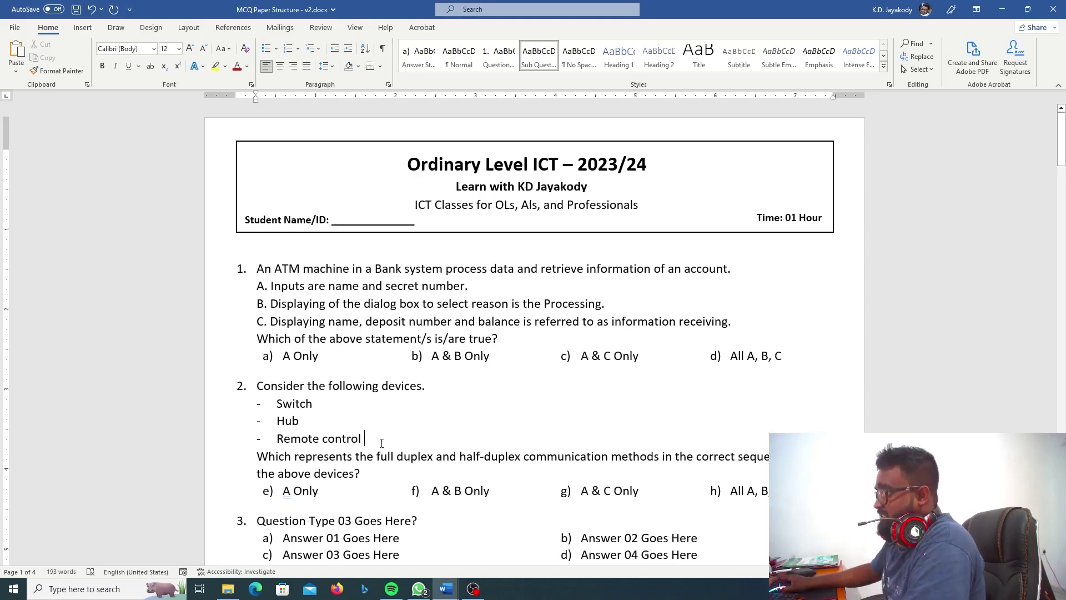
pyautogui.click(428, 566)
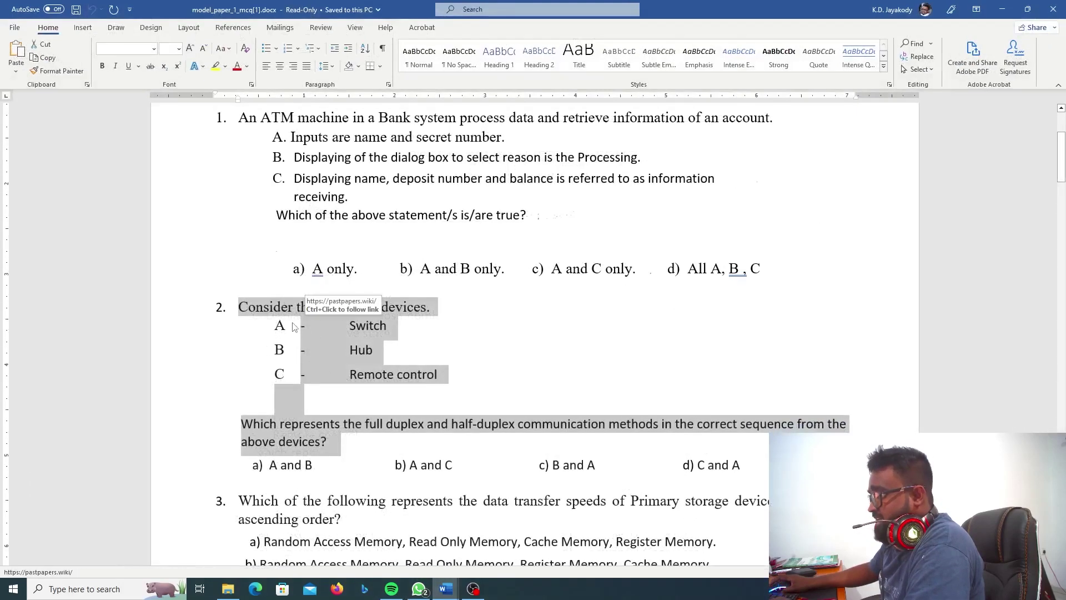
pyautogui.moveTo(279, 375); pyautogui.dragTo(278, 324)
pyautogui.click(327, 345)
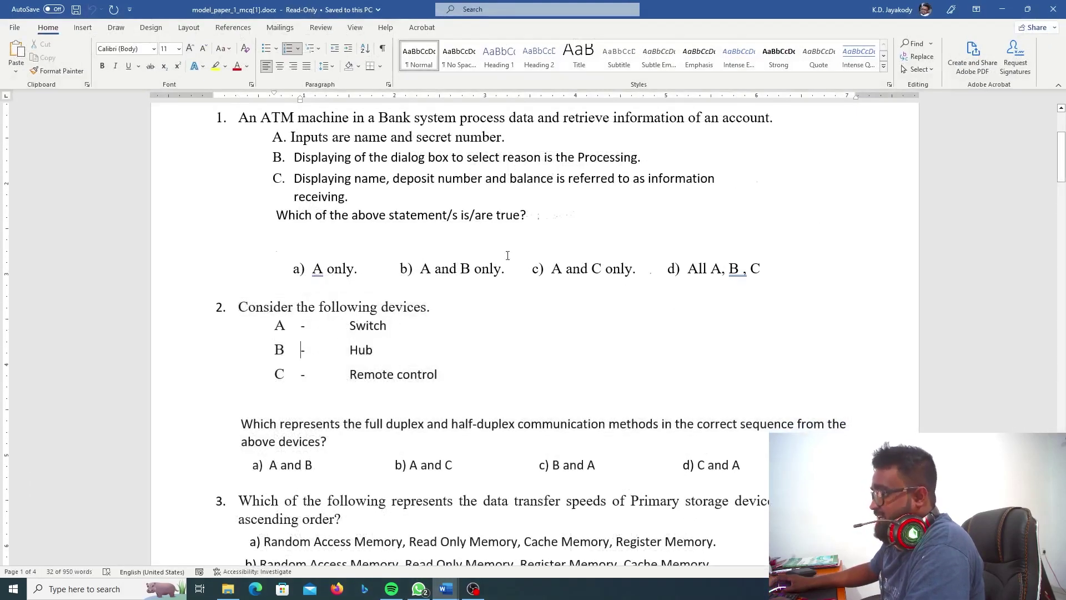
pyautogui.click(1002, 10)
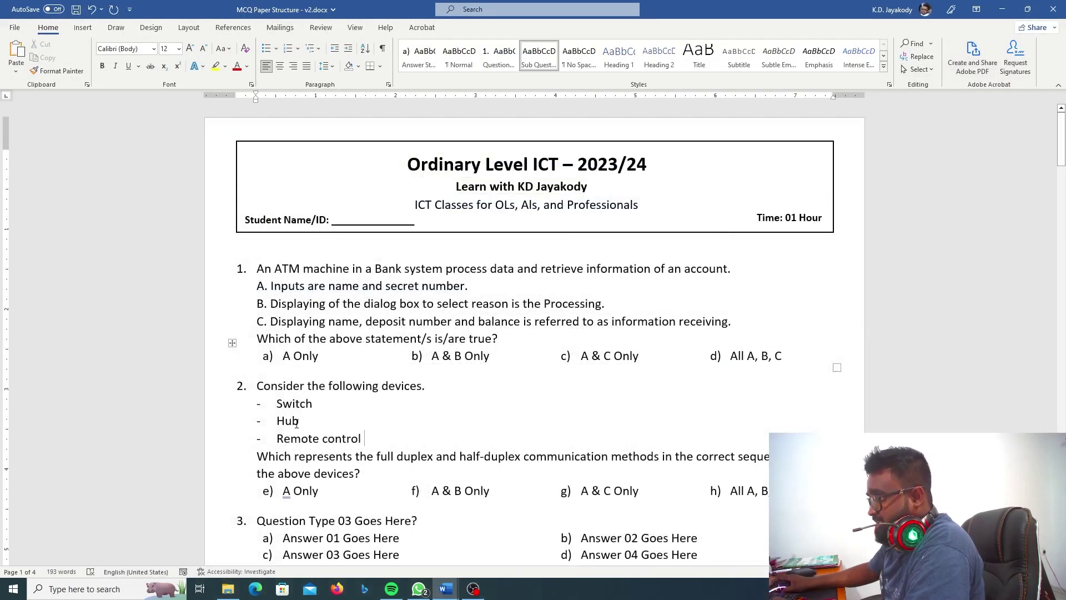
# - Replace the dash bullets with A. Switch, B. Hub and C. Remote control
pyautogui.press('BackSpace')
pyautogui.write('A.')
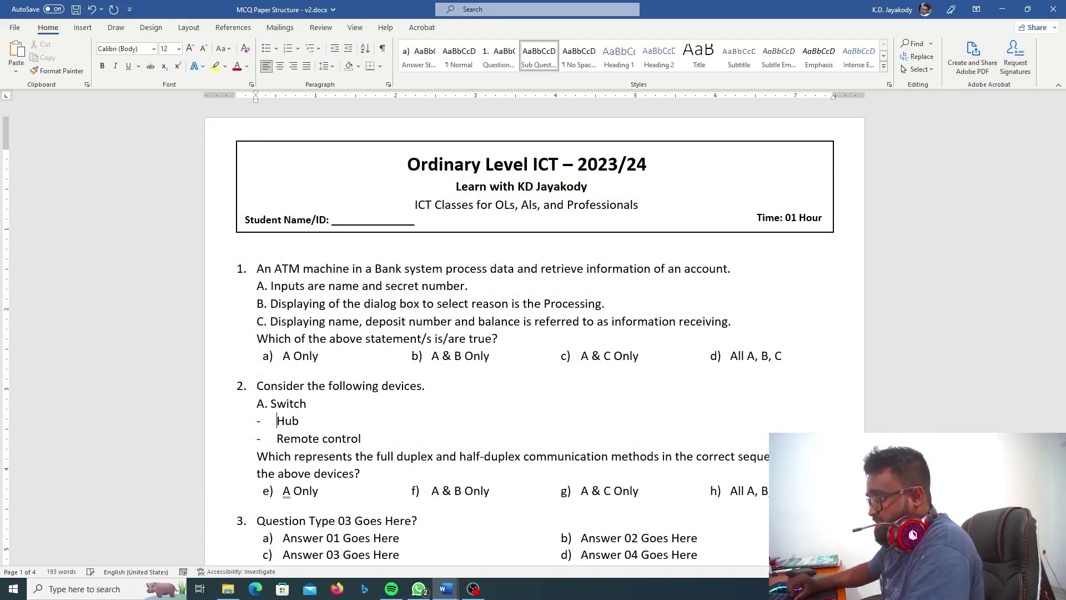
pyautogui.write('B.')
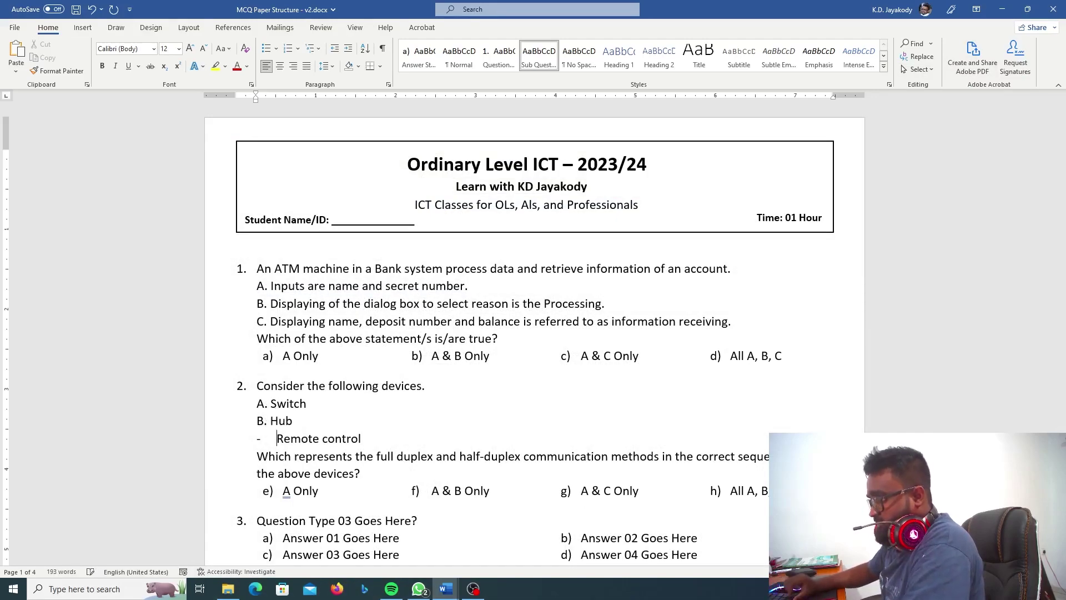
pyautogui.press('BackSpace')
pyautogui.press('BackSpace')
pyautogui.write('C.')
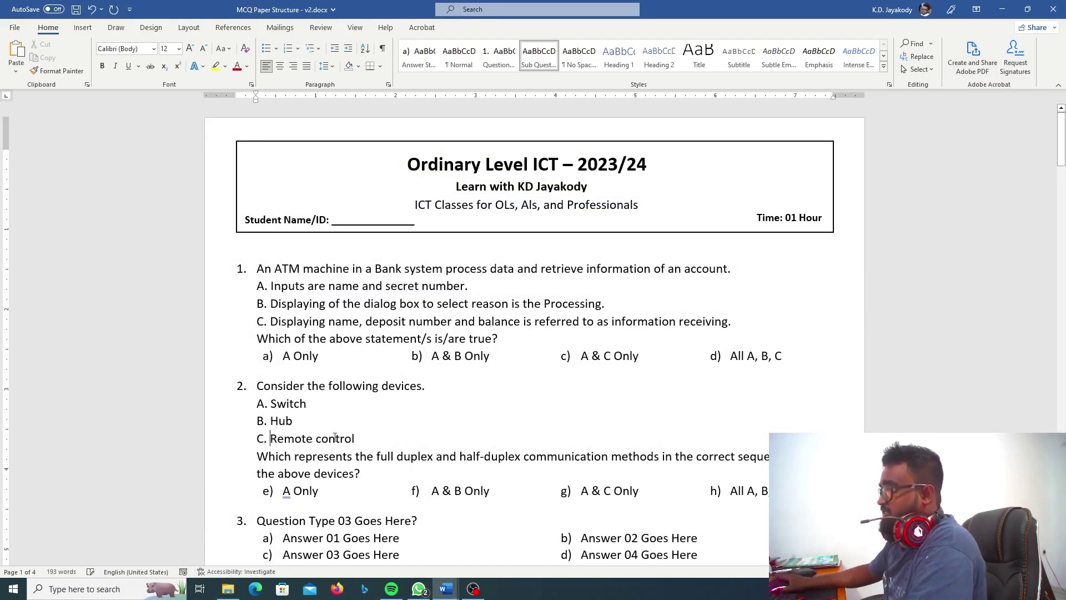
pyautogui.scroll(-3, 381, 363)
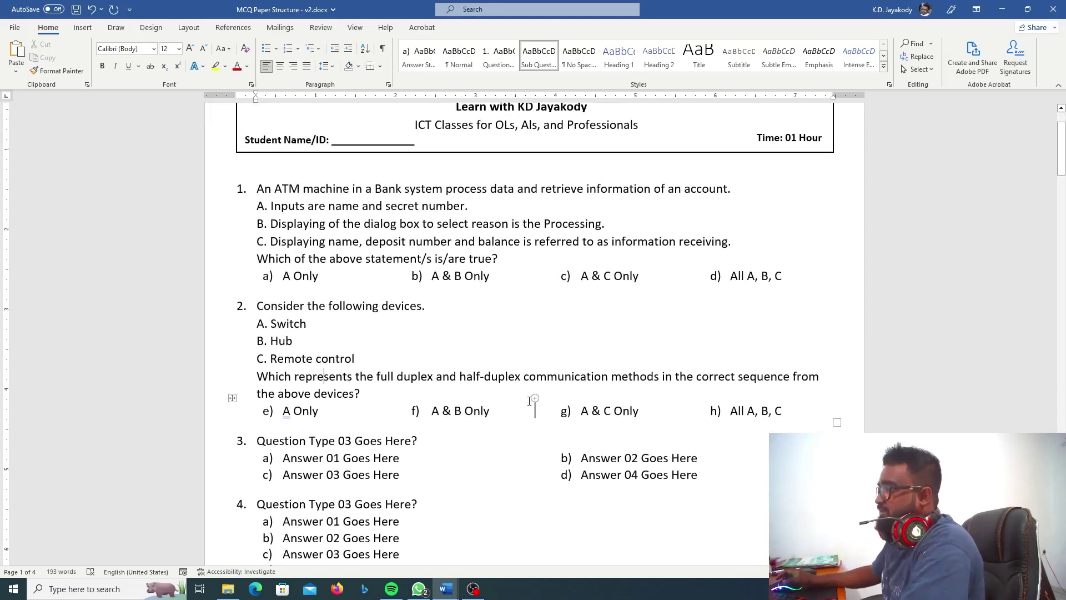
pyautogui.click(267, 412)
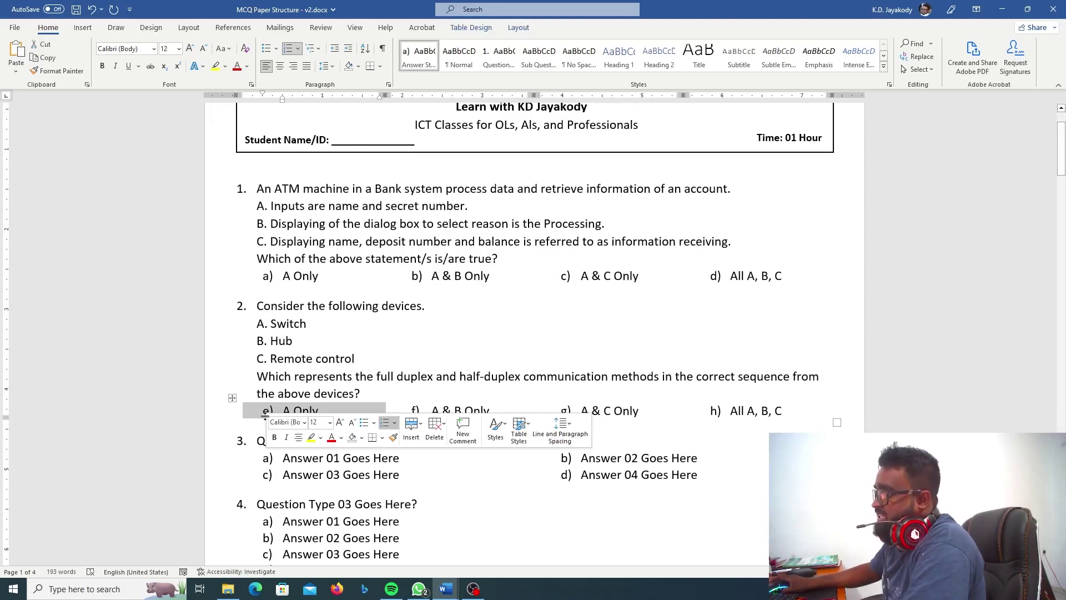
pyautogui.rightClick(268, 412)
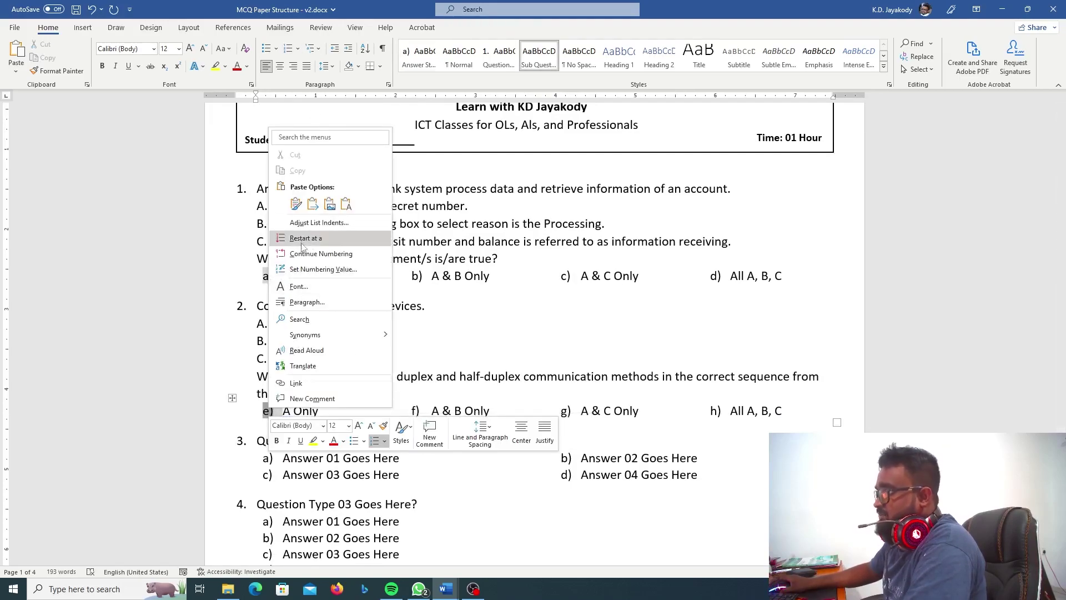
# - Restart question 2's answer lettering at a) and save the exam paper
pyautogui.click(345, 239)
pyautogui.click(545, 322)
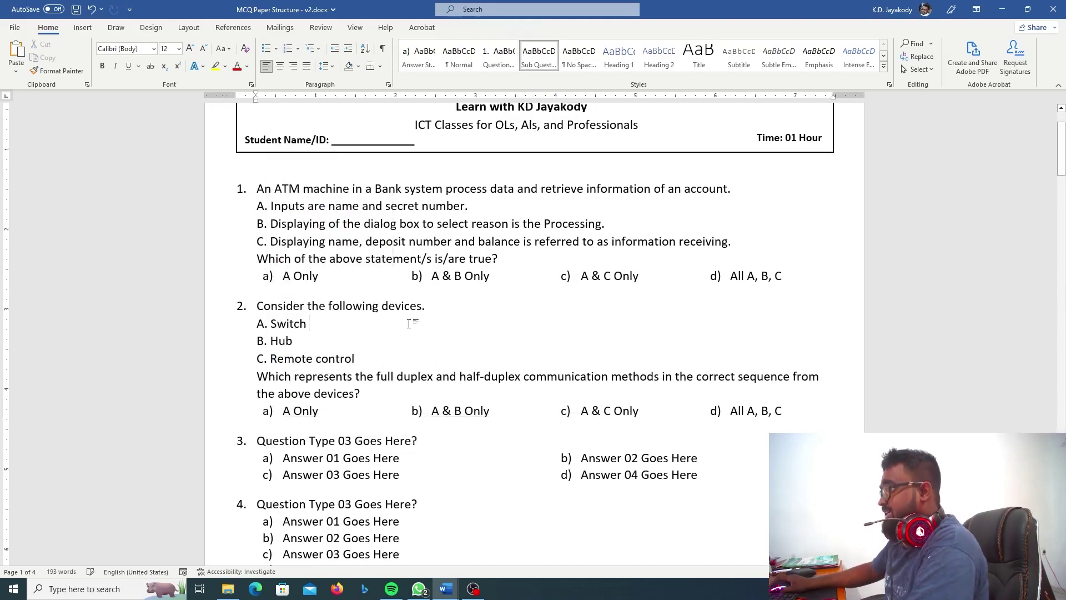
pyautogui.hotkey('ctrl', 's')
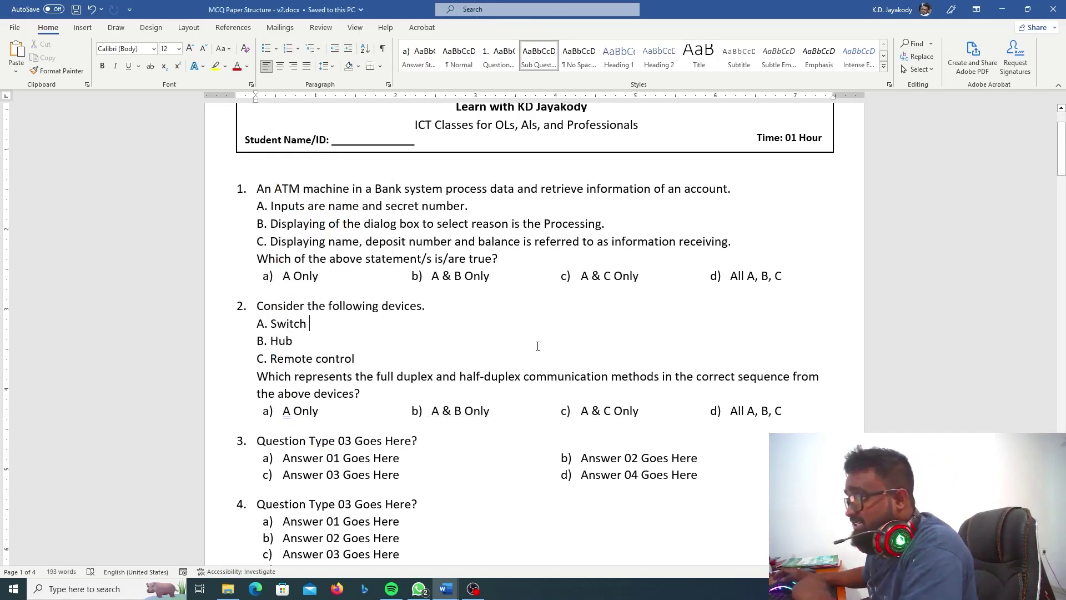
pyautogui.scroll(-3, 538, 346)
pyautogui.scroll(-1, 356, 382)
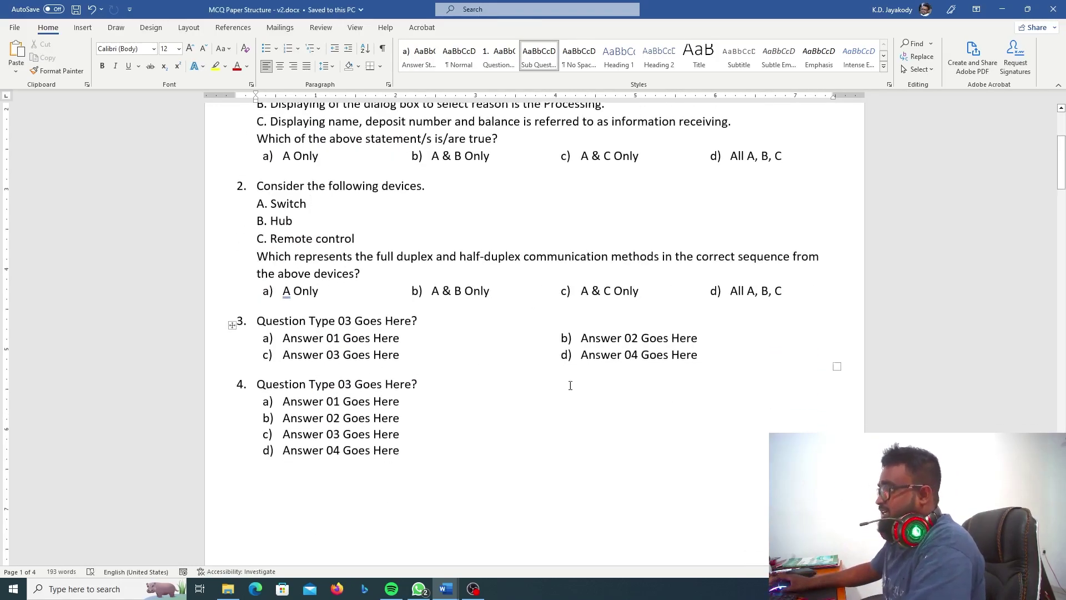
pyautogui.click(455, 586)
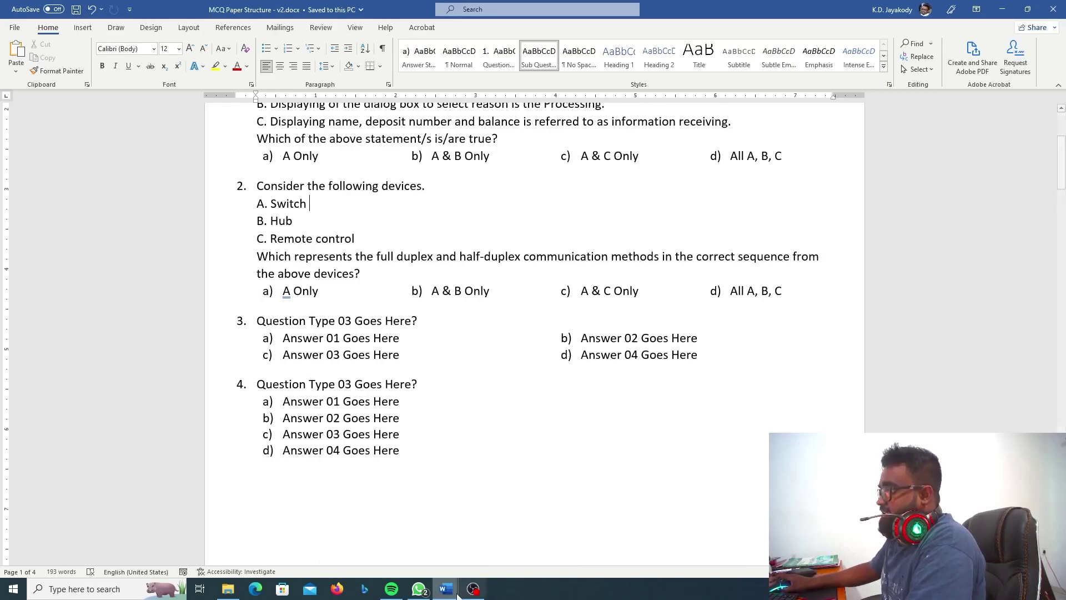
# - Copy question 3's storage-speed question text from the model paper
pyautogui.click(389, 547)
pyautogui.moveTo(285, 319); pyautogui.dragTo(291, 377)
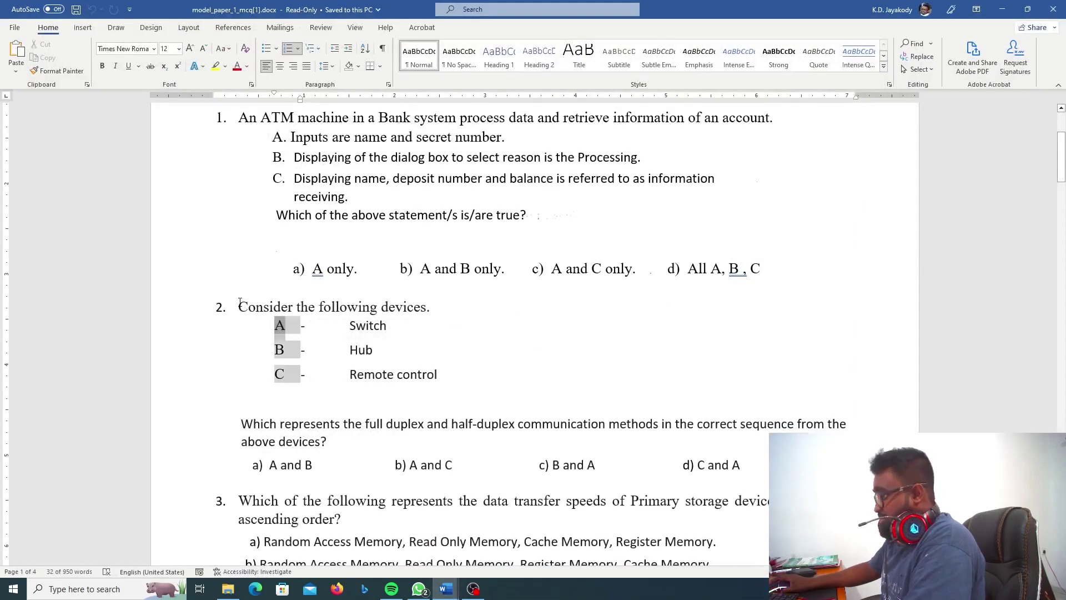
pyautogui.scroll(-4, 237, 330)
pyautogui.moveTo(237, 330)
pyautogui.mouseDown()
pyautogui.moveTo(604, 430)
pyautogui.moveTo(674, 341)
pyautogui.mouseUp()
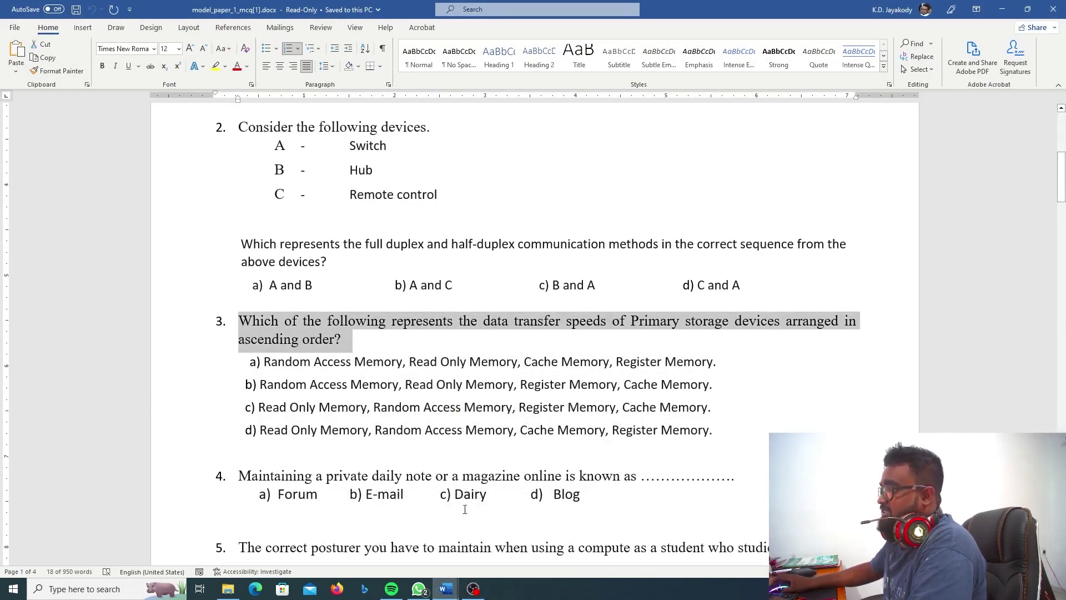
pyautogui.scroll(-2, 341, 453)
pyautogui.scroll(-2, 341, 453)
pyautogui.scroll(4, 349, 444)
pyautogui.moveTo(445, 589)
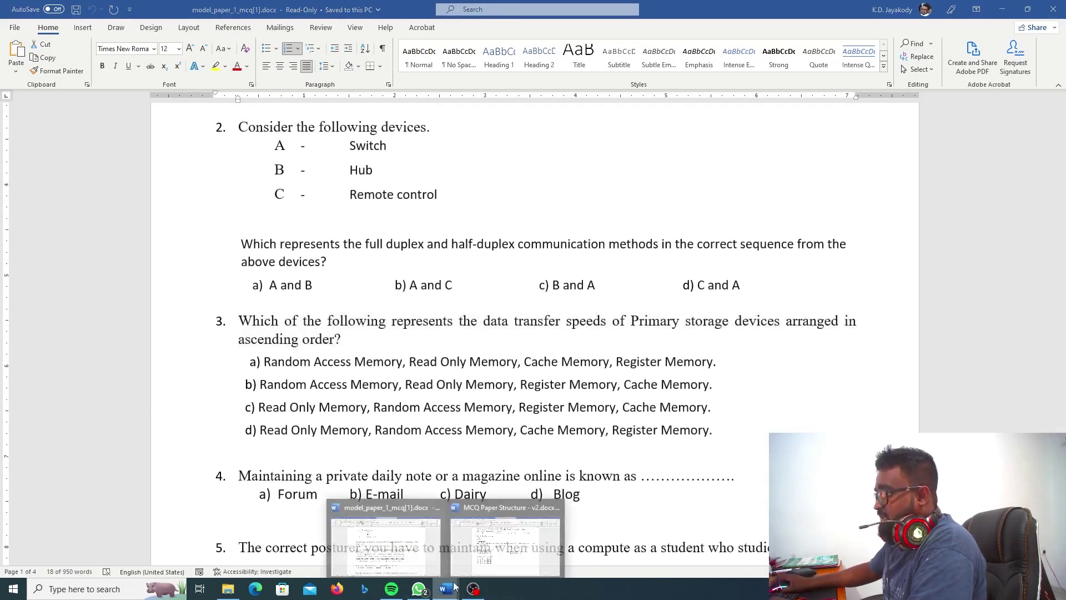
# - Paste it as text only over question 4's placeholder, matching the exam's font
pyautogui.click(508, 534)
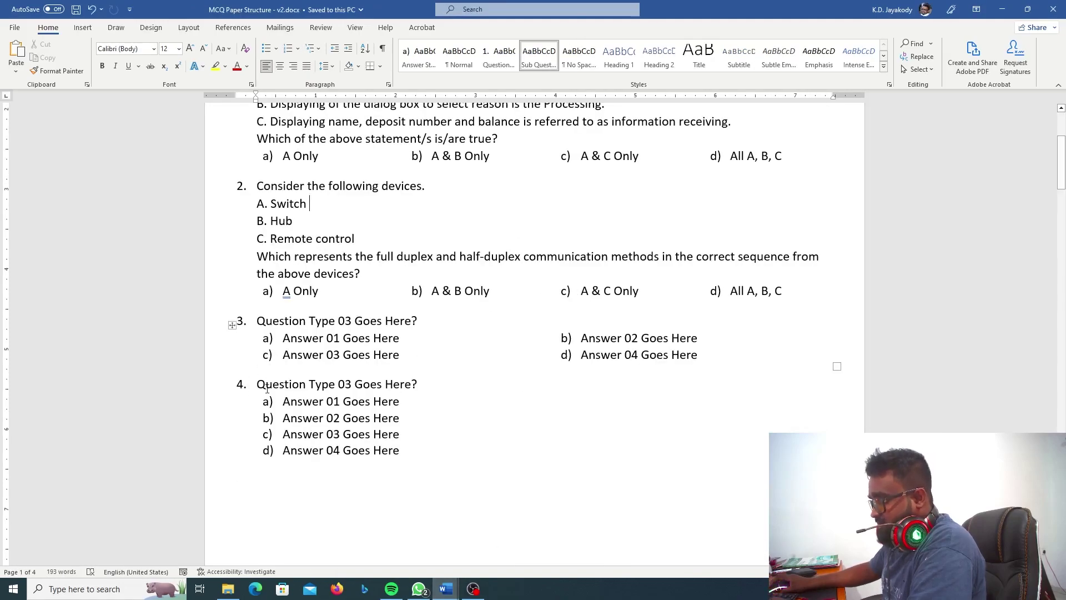
pyautogui.tripleClick(392, 385)
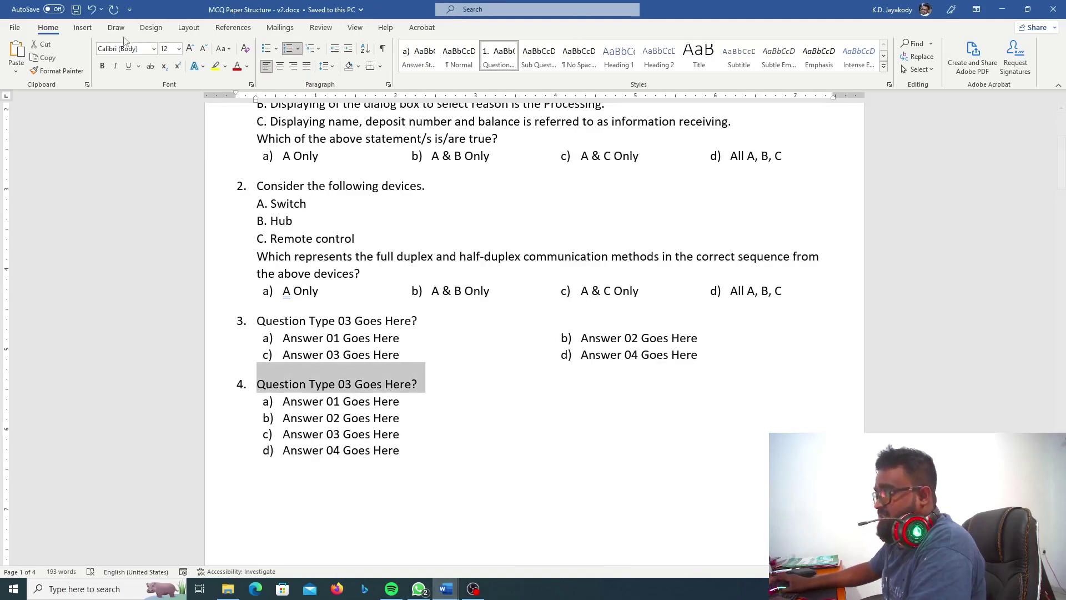
pyautogui.click(16, 71)
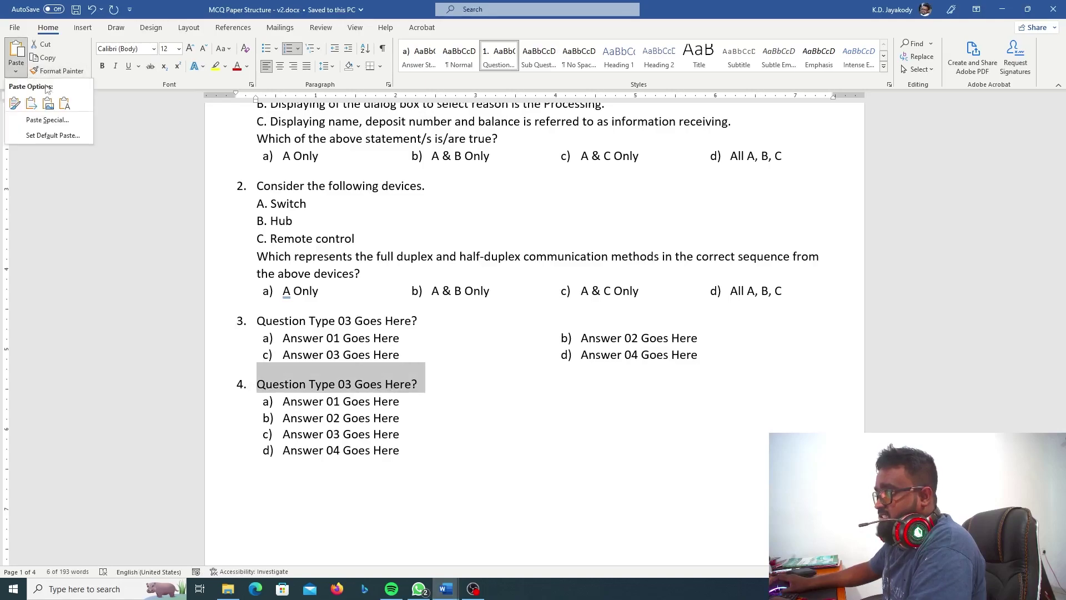
pyautogui.click(15, 99)
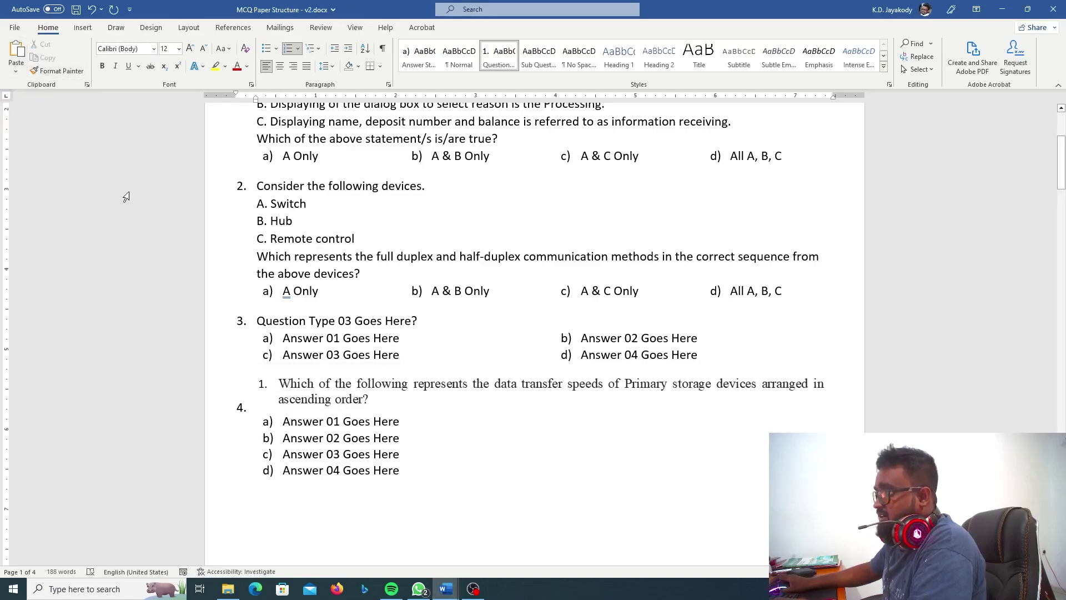
pyautogui.hotkey('ctrl', 'z')
pyautogui.click(16, 71)
pyautogui.click(65, 111)
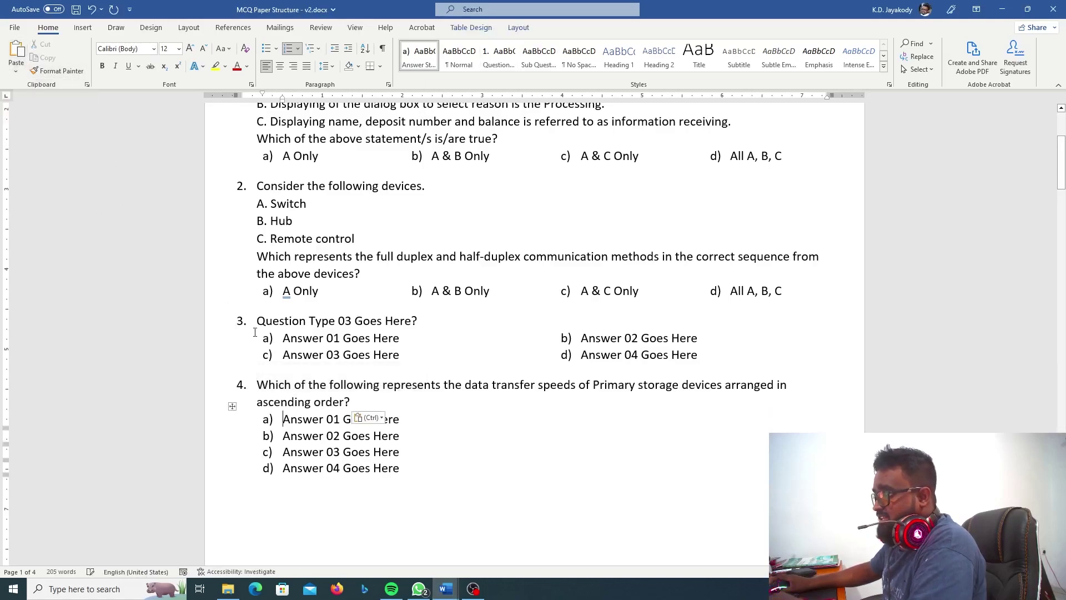
pyautogui.click(354, 384)
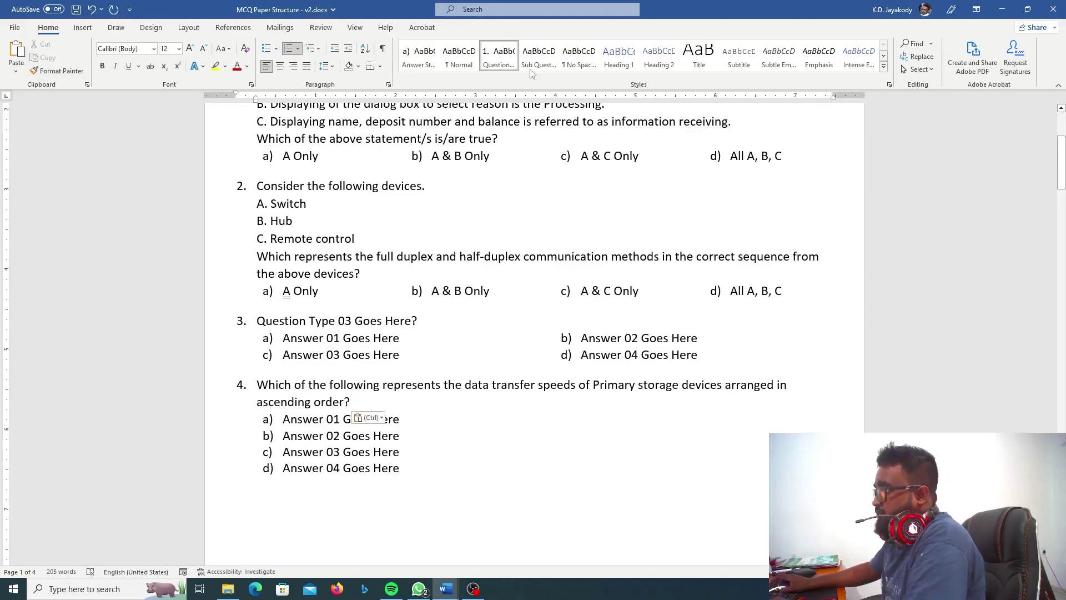
pyautogui.moveTo(445, 589)
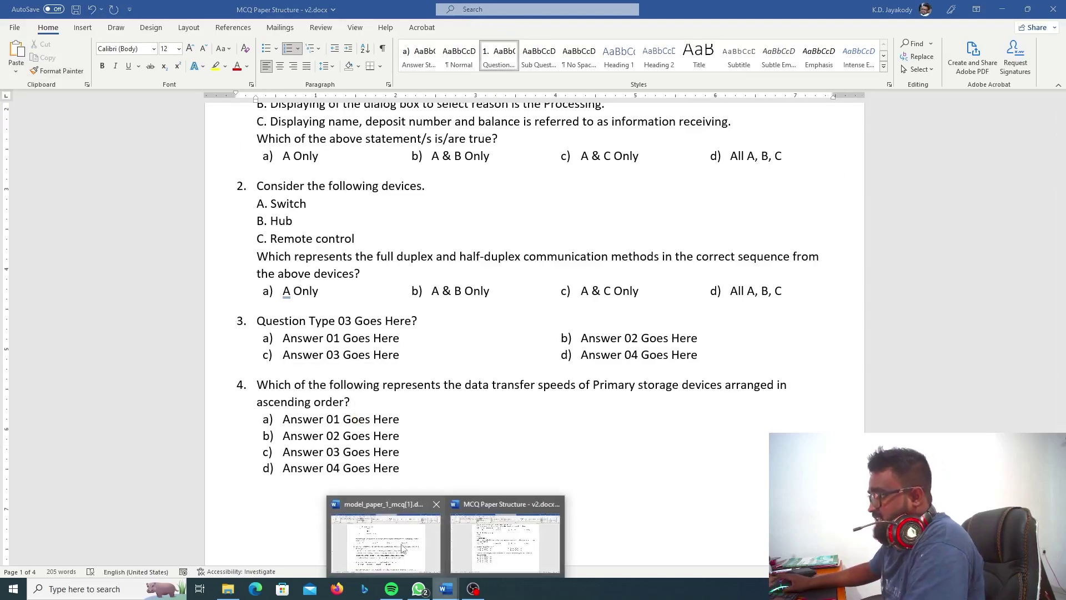
# - Copy the model paper's answer a) for the storage-speed question
pyautogui.click(422, 516)
pyautogui.moveTo(264, 365); pyautogui.dragTo(712, 433)
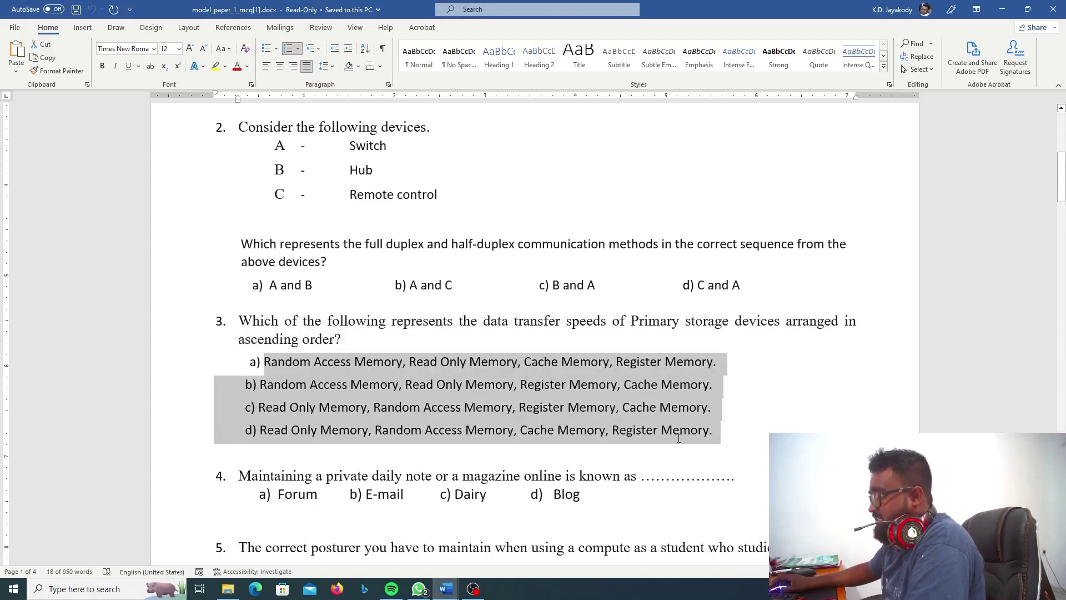
pyautogui.click(446, 589)
pyautogui.click(491, 555)
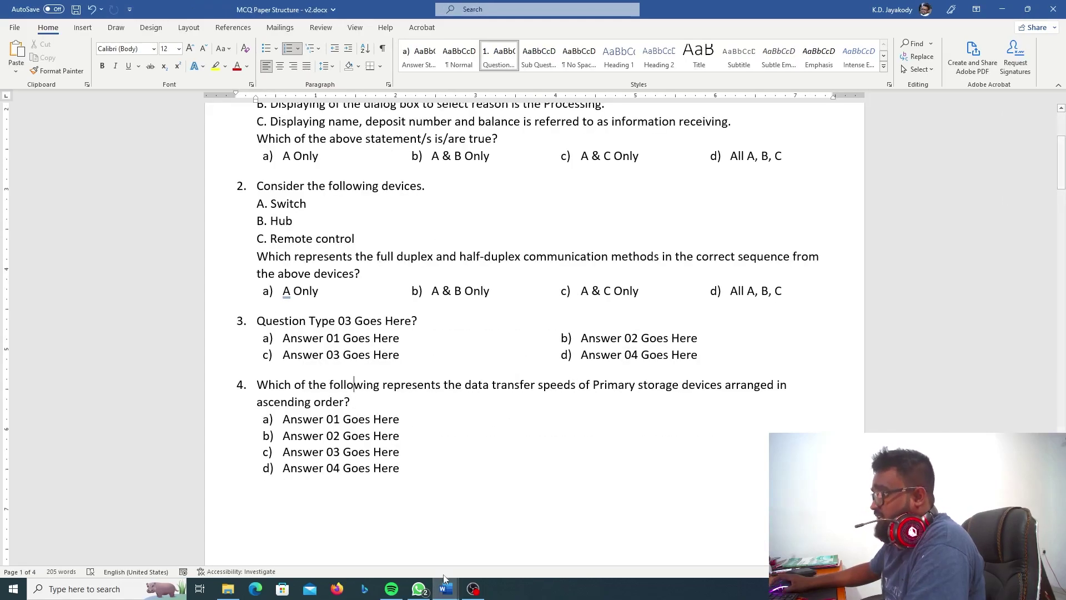
pyautogui.click(446, 589)
pyautogui.click(386, 542)
pyautogui.click(362, 385)
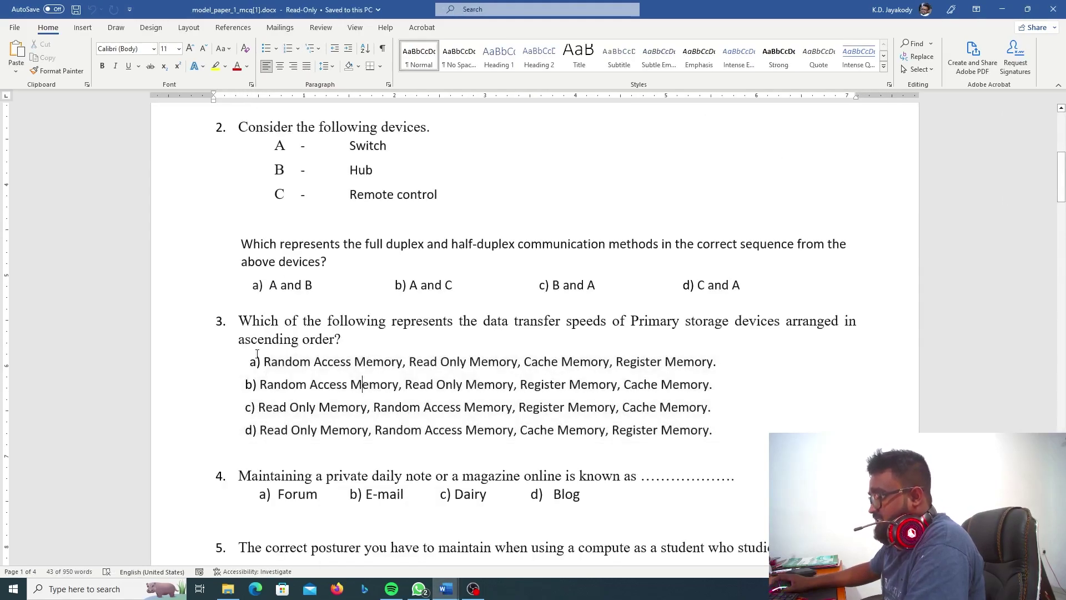
pyautogui.hotkey('shift', 'End')
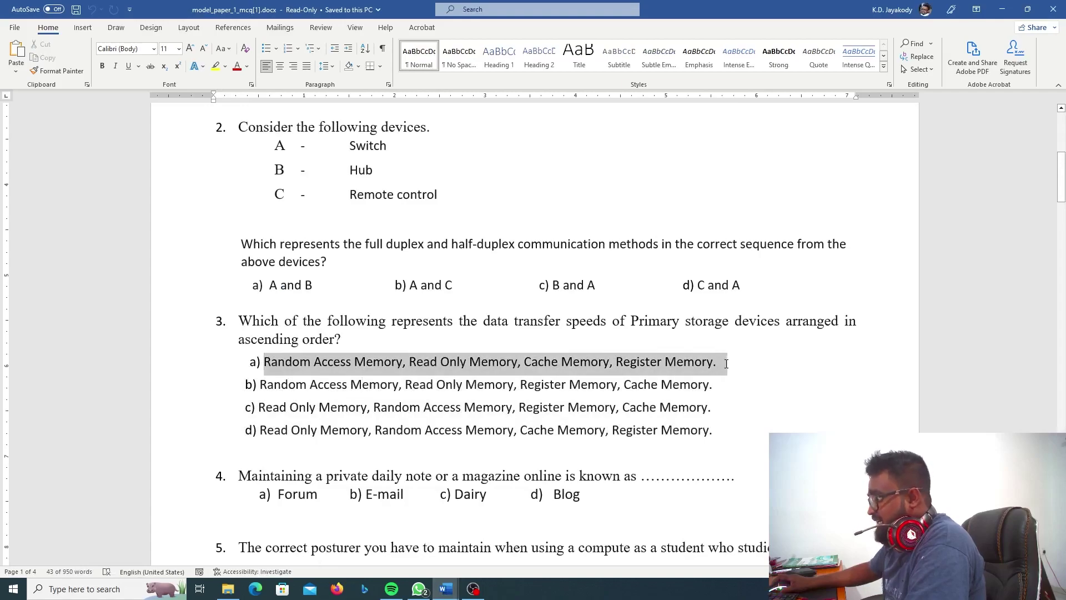
pyautogui.hotkey('ctrl', 'c')
# - Paste it as text only over question 4's Answer 01 placeholder
pyautogui.hotkey('alt', 'Tab')
pyautogui.click(276, 417)
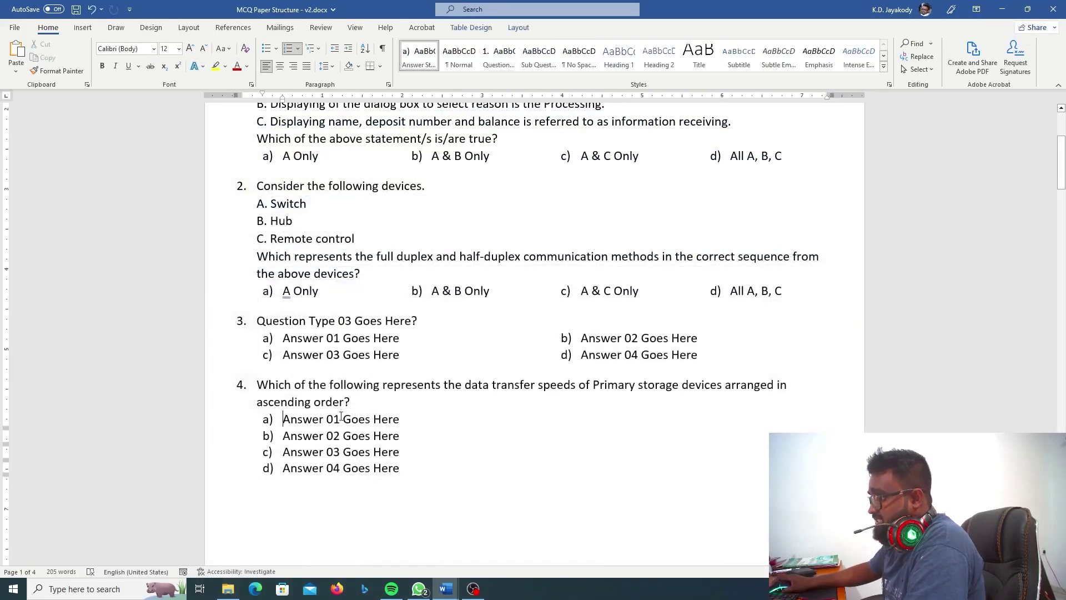
pyautogui.hotkey('shift', 'End')
pyautogui.click(23, 72)
pyautogui.moveTo(445, 589)
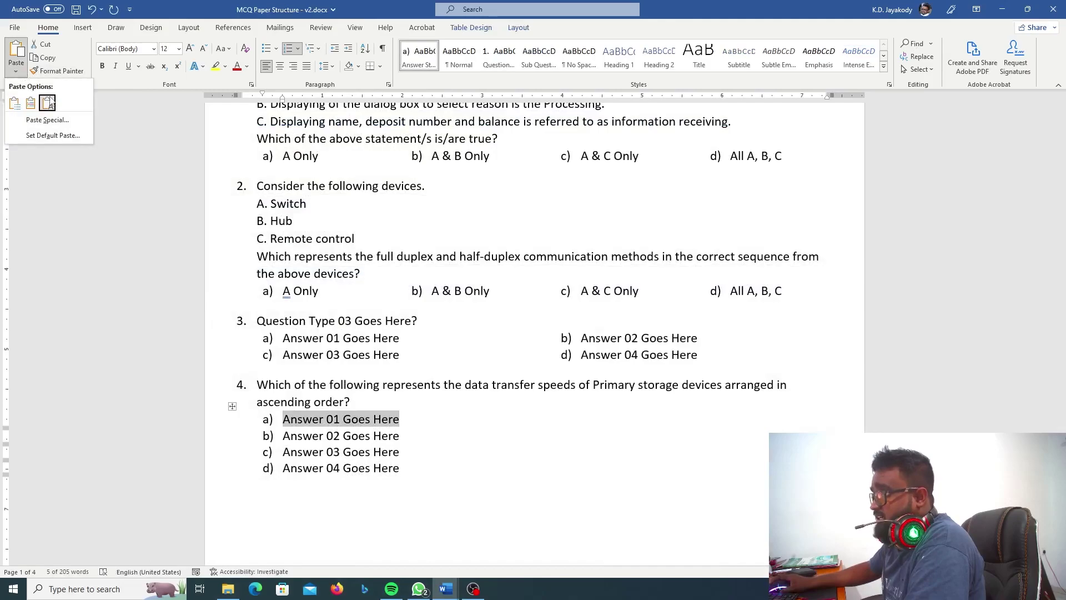
pyautogui.click(50, 100)
# - Paste the model paper's answer b) as text over the 'Answer 02 Goes Here' placeholder
pyautogui.click(379, 546)
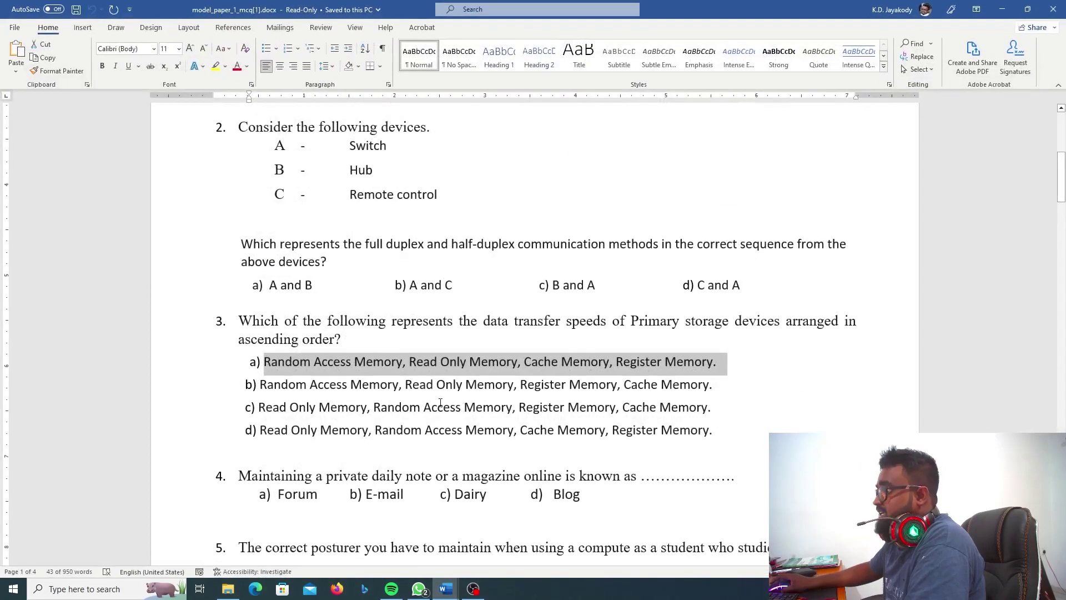
pyautogui.moveTo(261, 384); pyautogui.dragTo(713, 384)
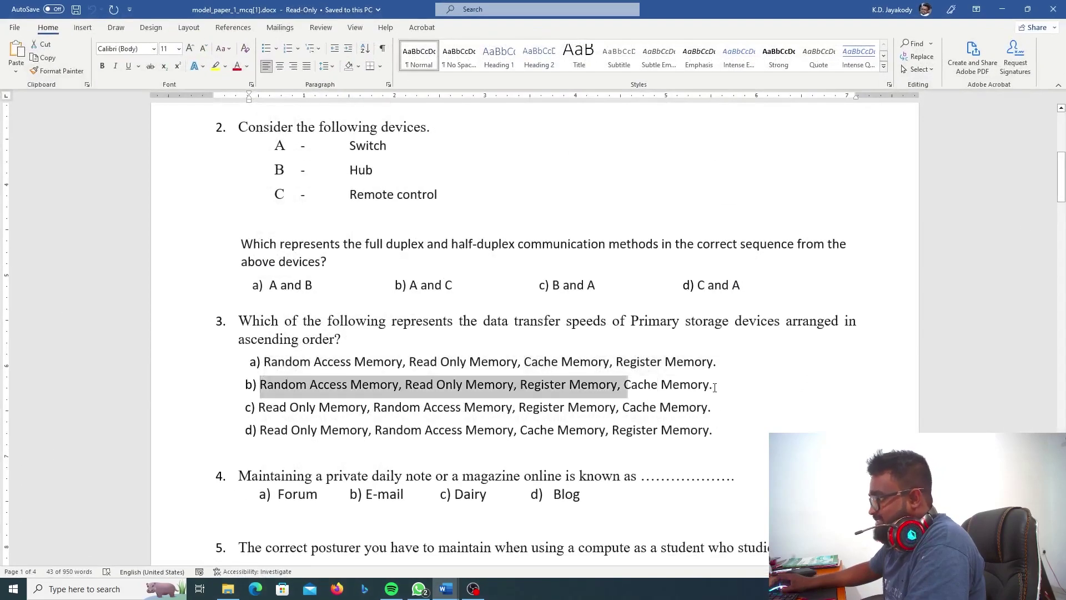
pyautogui.click(1003, 9)
pyautogui.moveTo(283, 437); pyautogui.dragTo(400, 437)
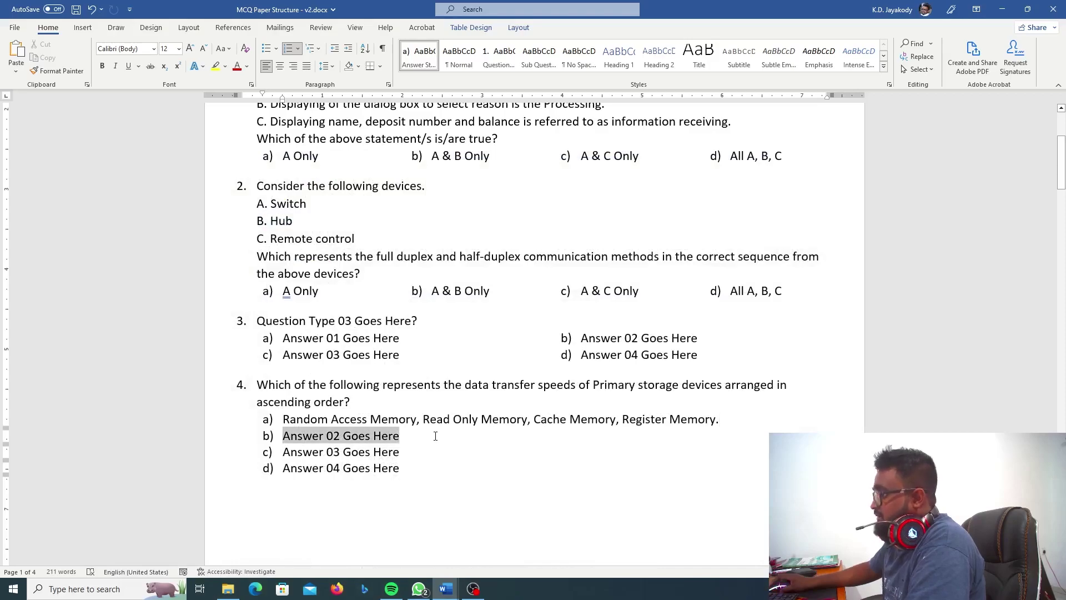
pyautogui.click(16, 71)
pyautogui.click(65, 104)
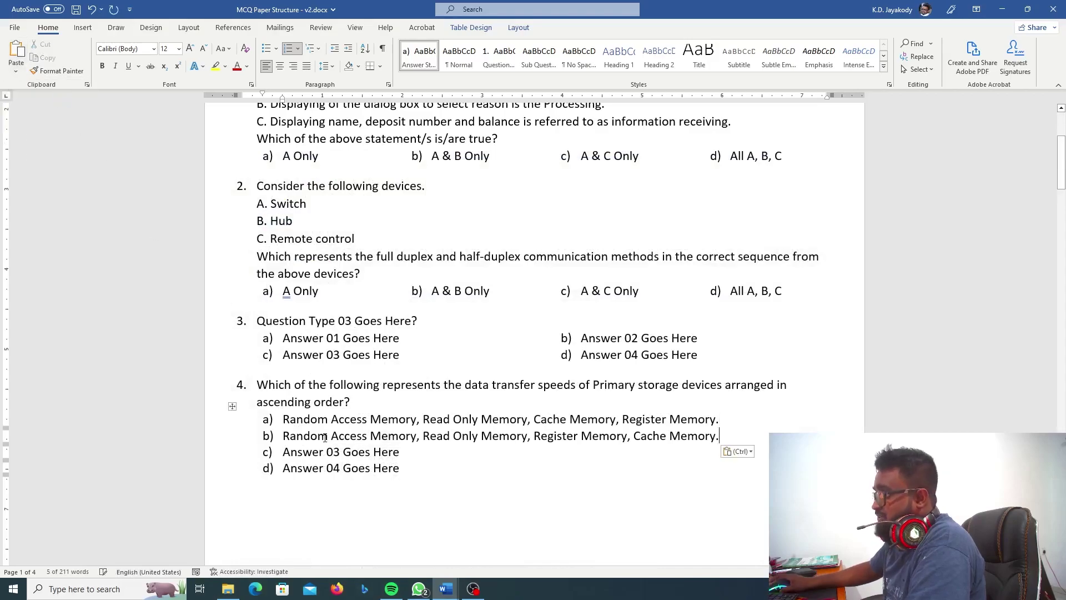
# - Copy the model paper's option c) answer and return to the exam paper
pyautogui.click(380, 546)
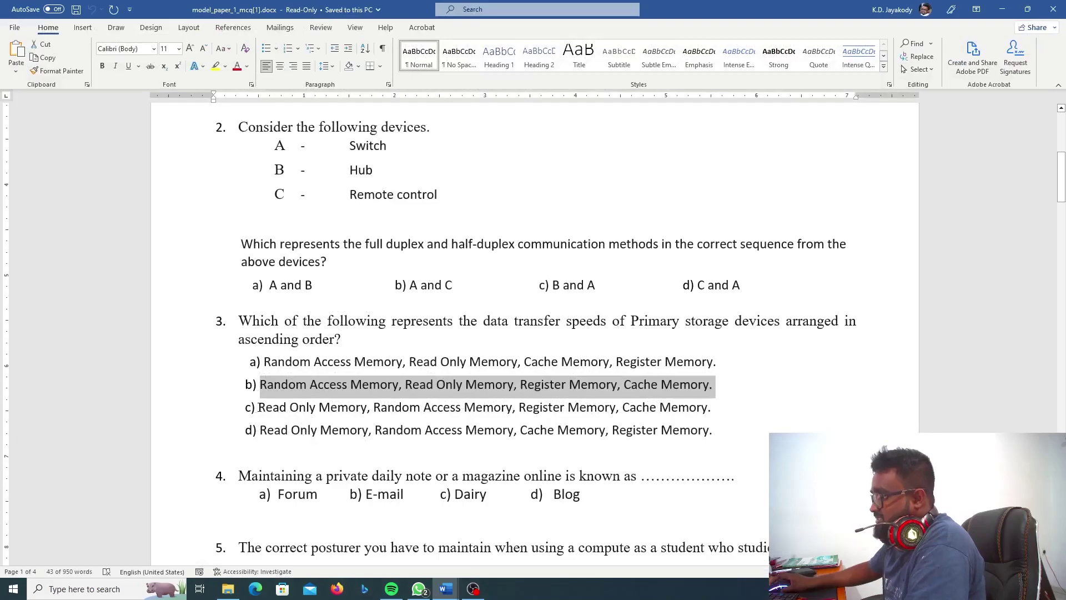
pyautogui.moveTo(257, 407); pyautogui.dragTo(717, 407)
pyautogui.hotkey('ctrl', 'c')
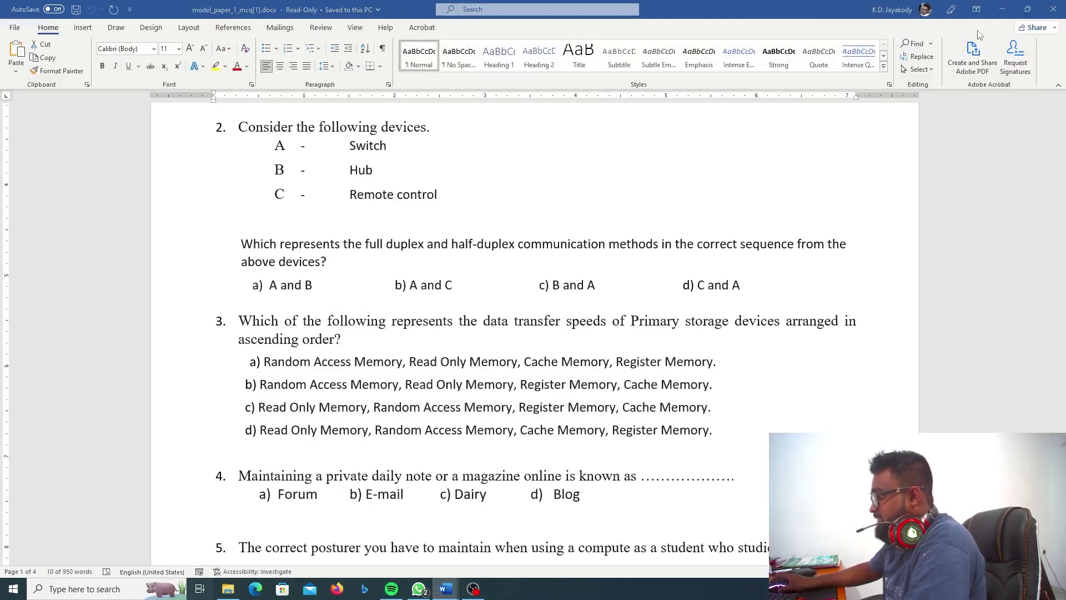
pyautogui.press('super+Tab')
pyautogui.press('Escape')
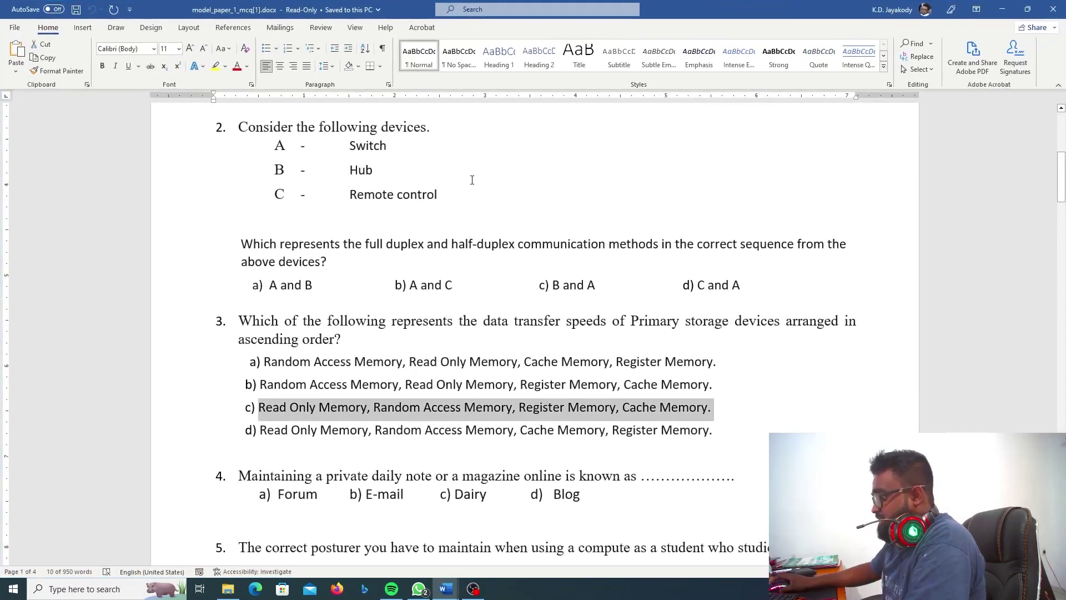
pyautogui.press('super+Tab')
pyautogui.press('Escape')
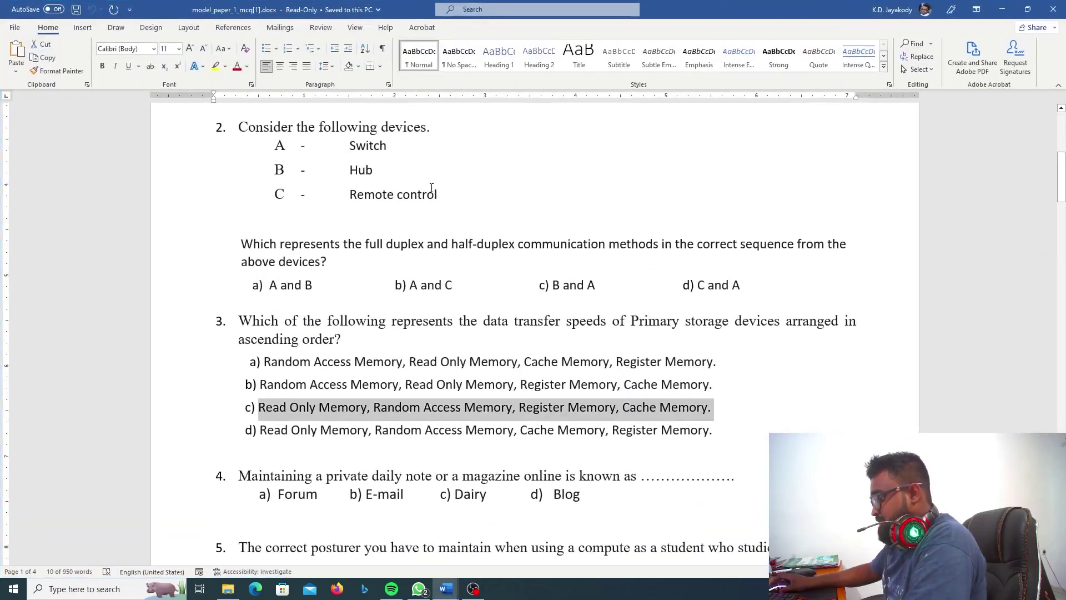
pyautogui.press('super+Tab')
# - Restore the accidentally erased option c) text in the model paper and recopy it
pyautogui.click(431, 188)
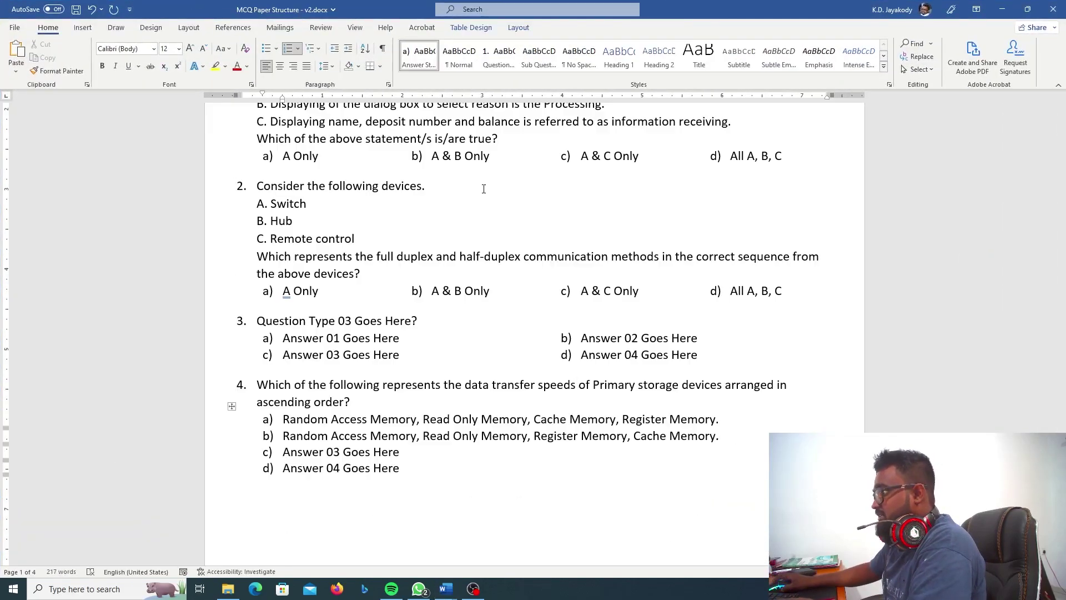
pyautogui.hotkey('alt', 'Tab')
pyautogui.press('Delete')
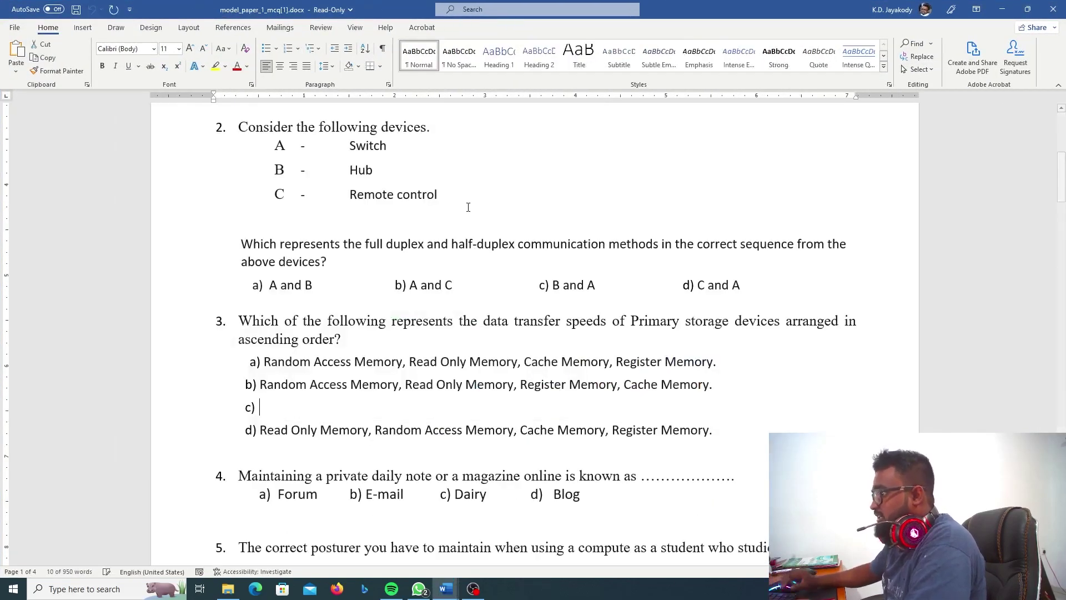
pyautogui.hotkey('ctrl', 'z')
pyautogui.press('Delete')
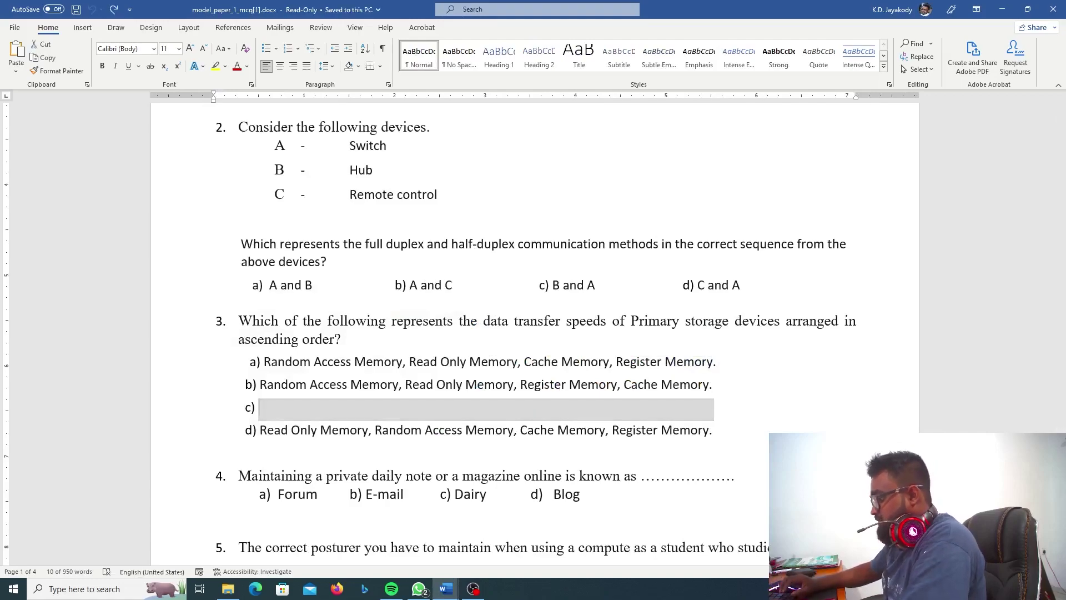
pyautogui.hotkey('ctrl', 'z')
pyautogui.hotkey('alt', 'Tab')
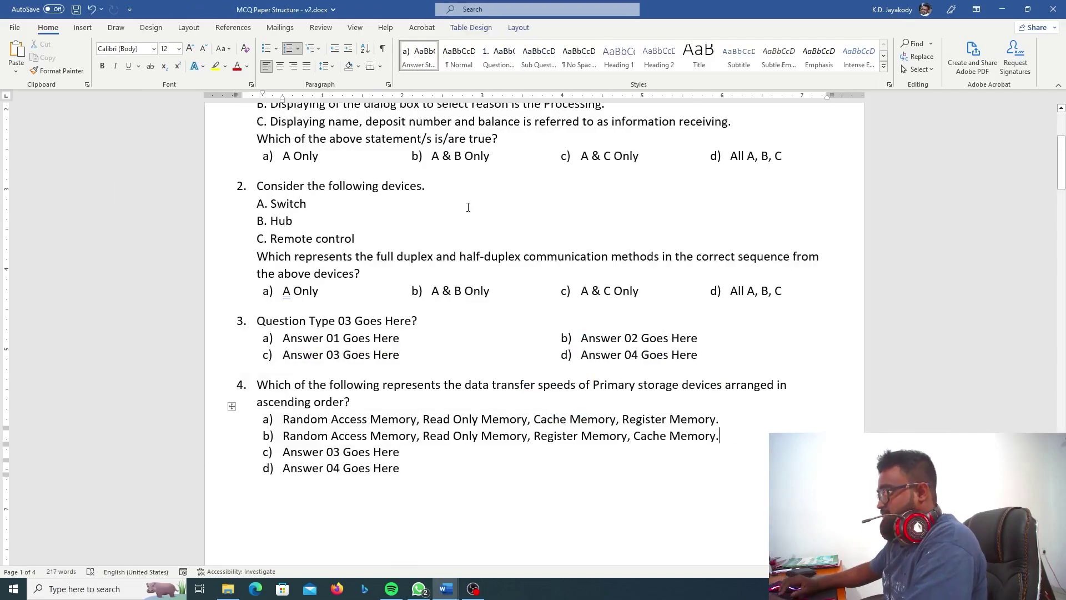
pyautogui.hotkey('alt', 'Tab')
pyautogui.hotkey('alt', 'Tab')
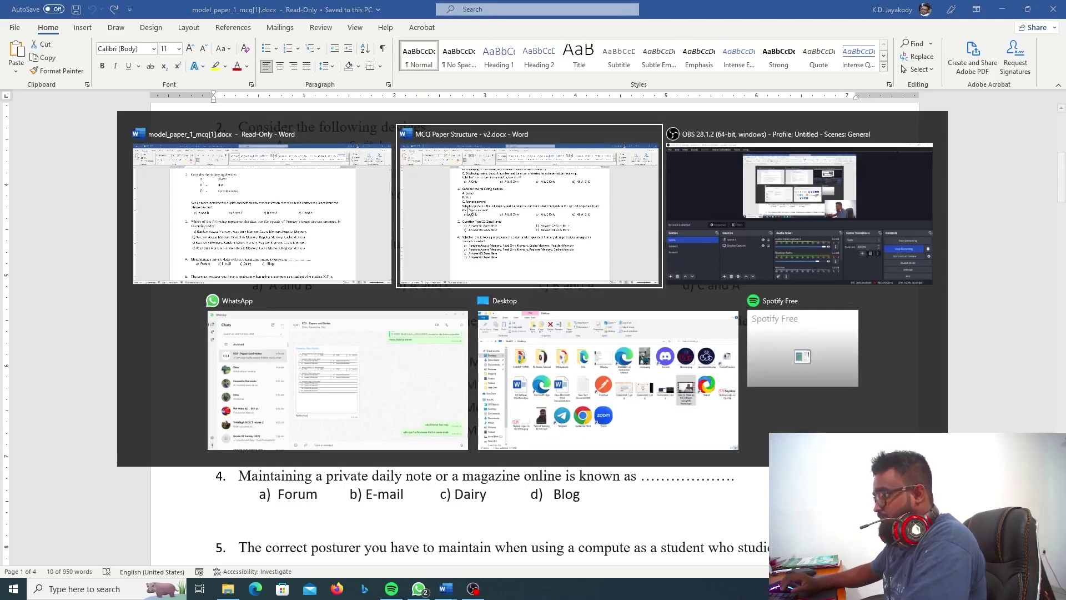
pyautogui.hotkey('alt', 'Tab')
pyautogui.hotkey('alt', 'Tab')
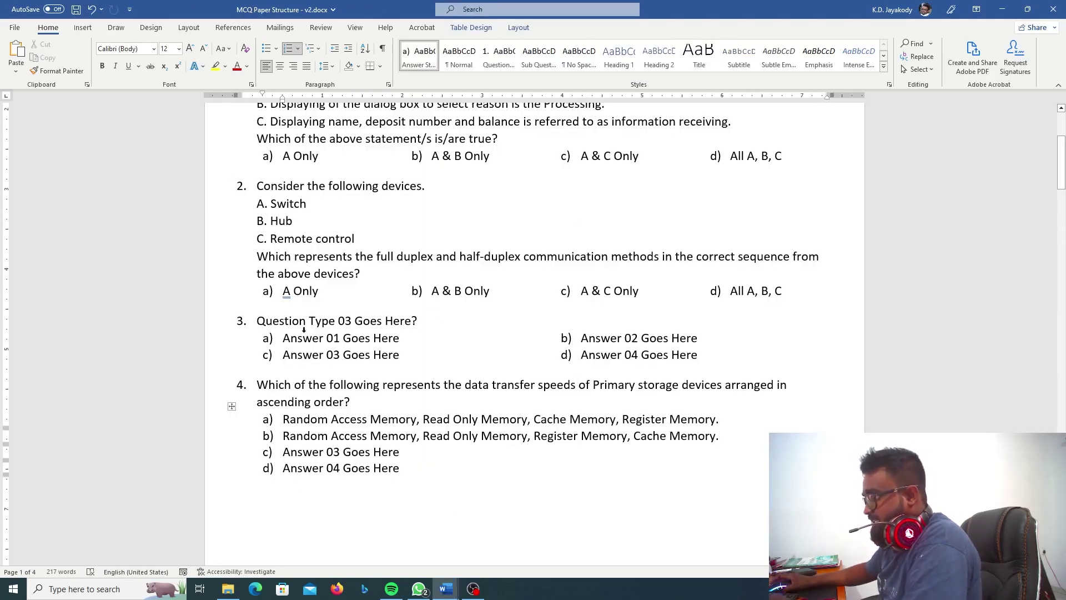
pyautogui.click(304, 329)
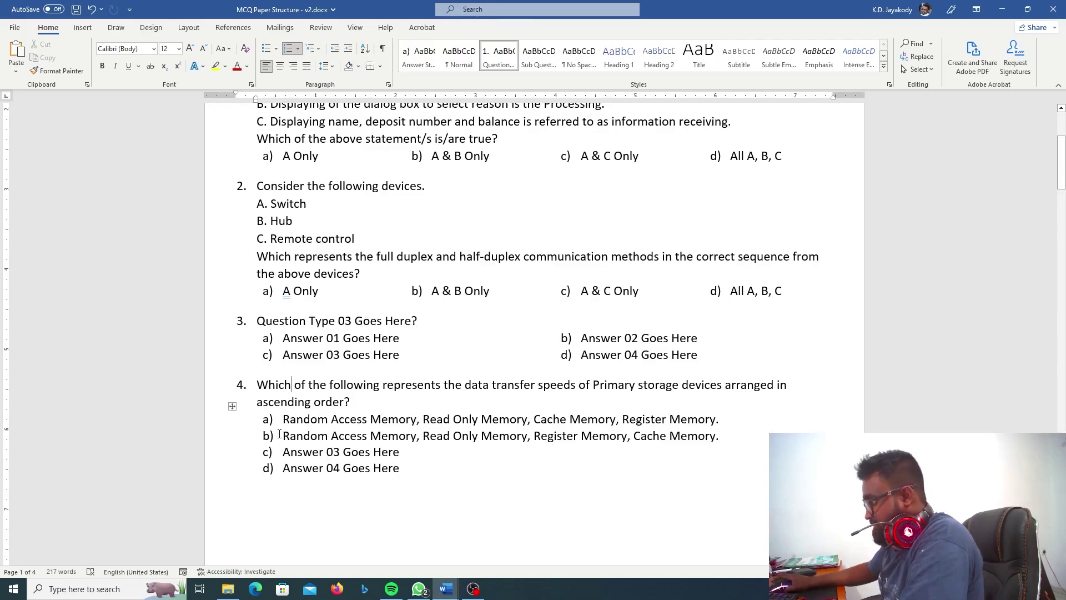
pyautogui.hotkey('alt', 'Tab')
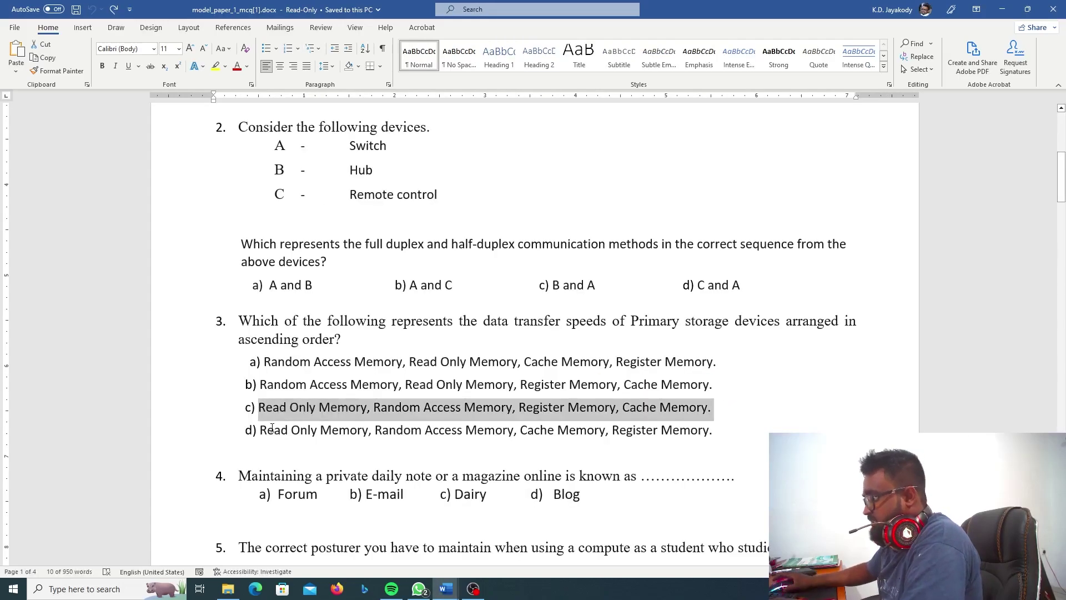
pyautogui.hotkey('alt', 'Tab')
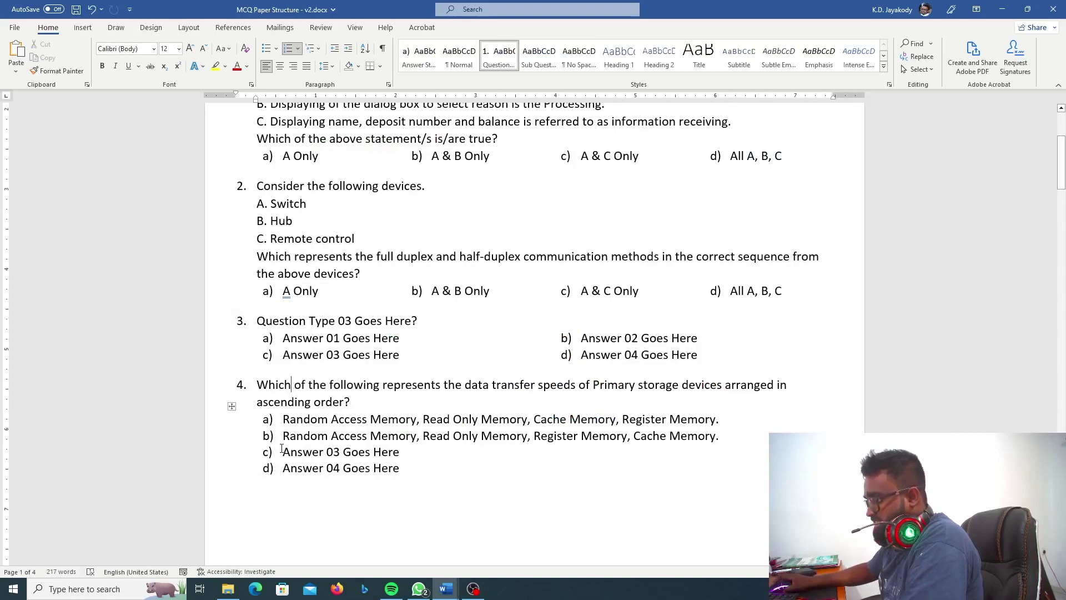
# - Paste option c) as plain text over the 'Answer 03 Goes Here' placeholder
pyautogui.moveTo(282, 449); pyautogui.dragTo(400, 452)
pyautogui.hotkey('ctrl', 'v')
pyautogui.hotkey('ctrl', 'z')
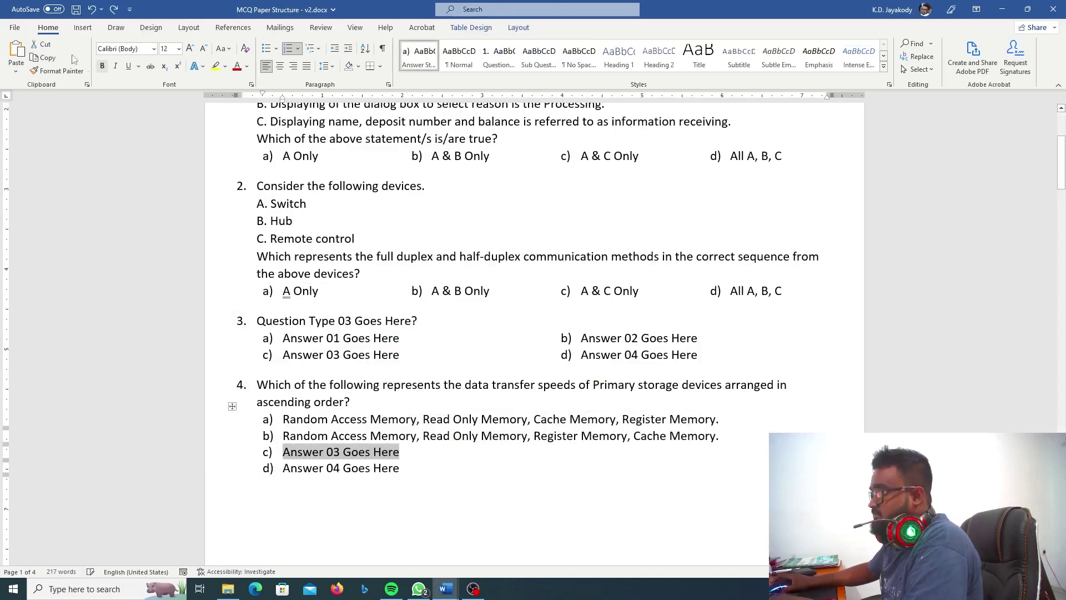
pyautogui.click(16, 71)
pyautogui.click(45, 81)
# - Copy the model paper's option d) and paste it over 'Answer 04 Goes Here'
pyautogui.hotkey('alt', 'Tab')
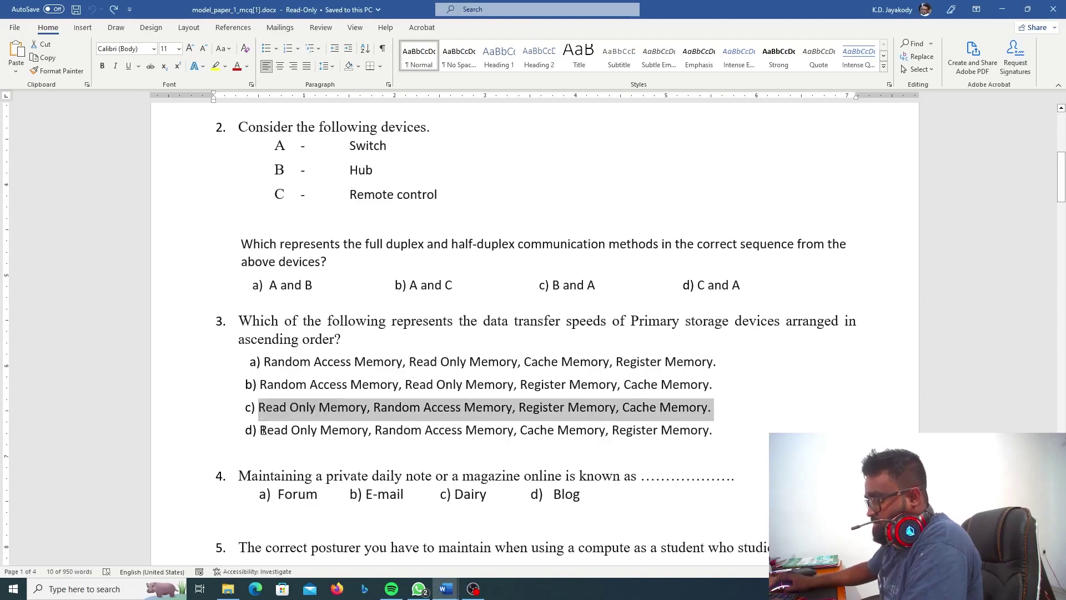
pyautogui.moveTo(273, 433); pyautogui.dragTo(710, 431)
pyautogui.hotkey('ctrl', 'c')
pyautogui.hotkey('alt', 'Tab')
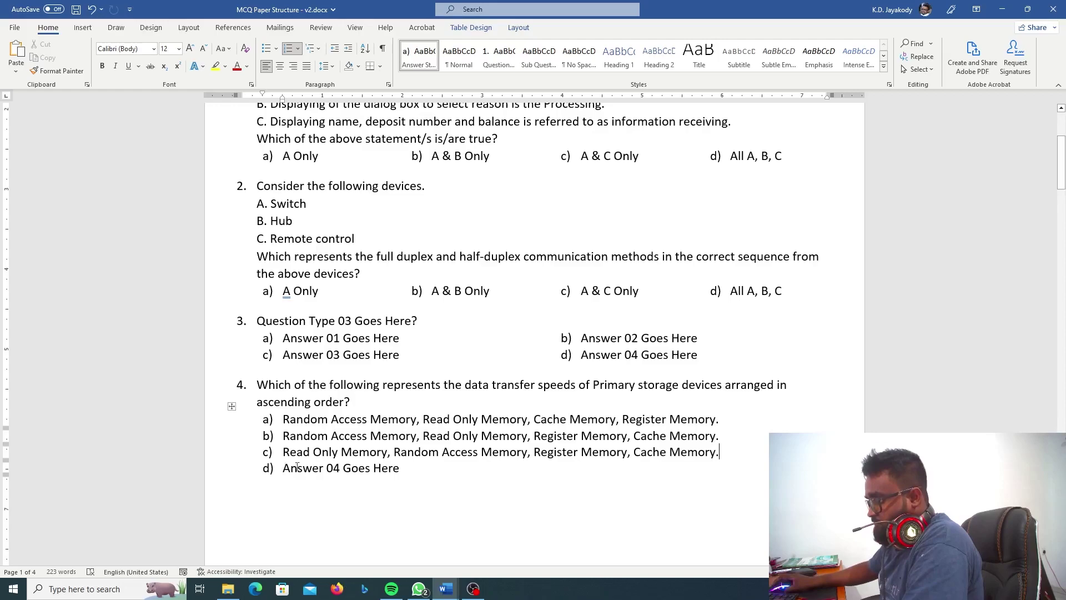
pyautogui.tripleClick(297, 468)
pyautogui.click(17, 71)
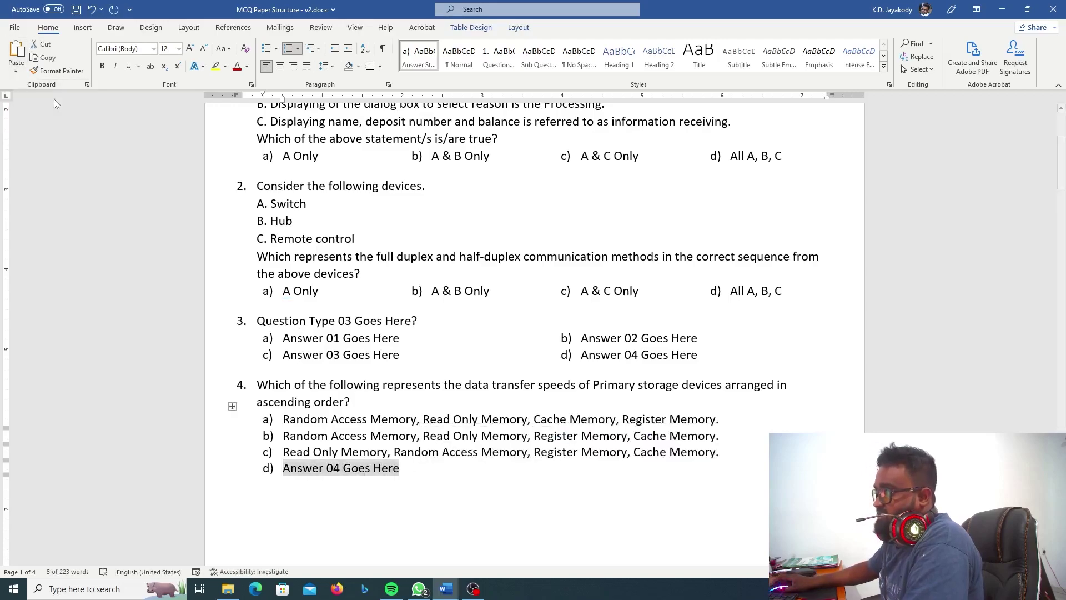
pyautogui.hotkey('ctrl', 'v')
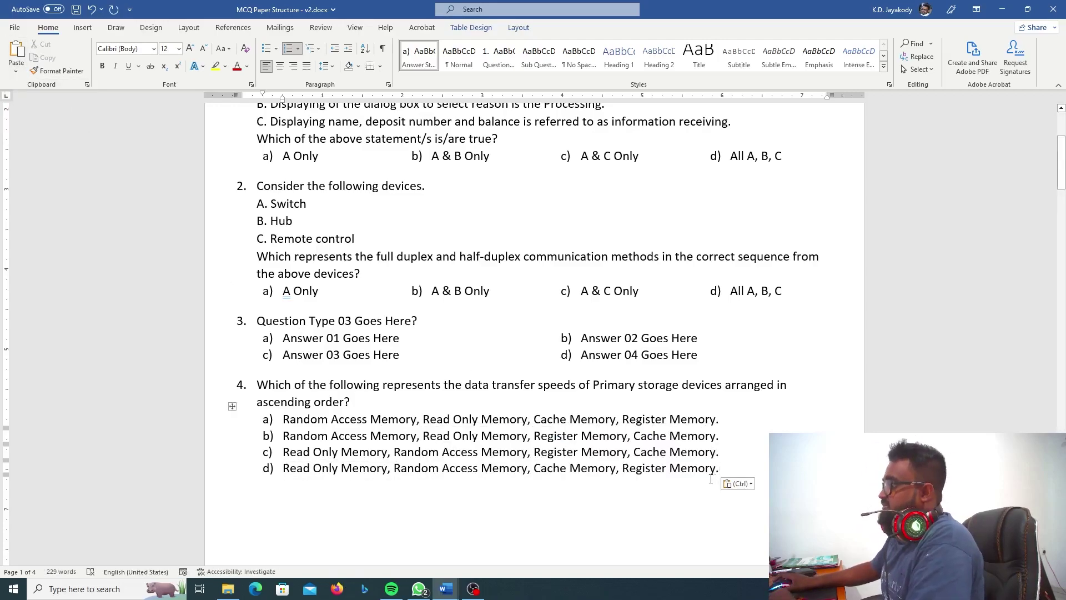
pyautogui.click(743, 484)
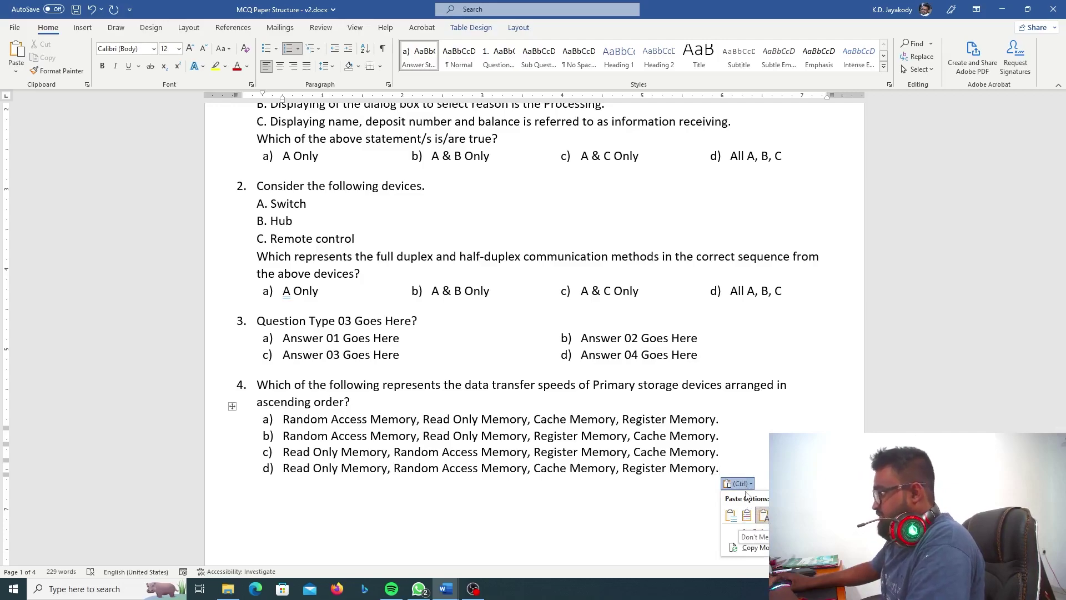
pyautogui.press('Escape')
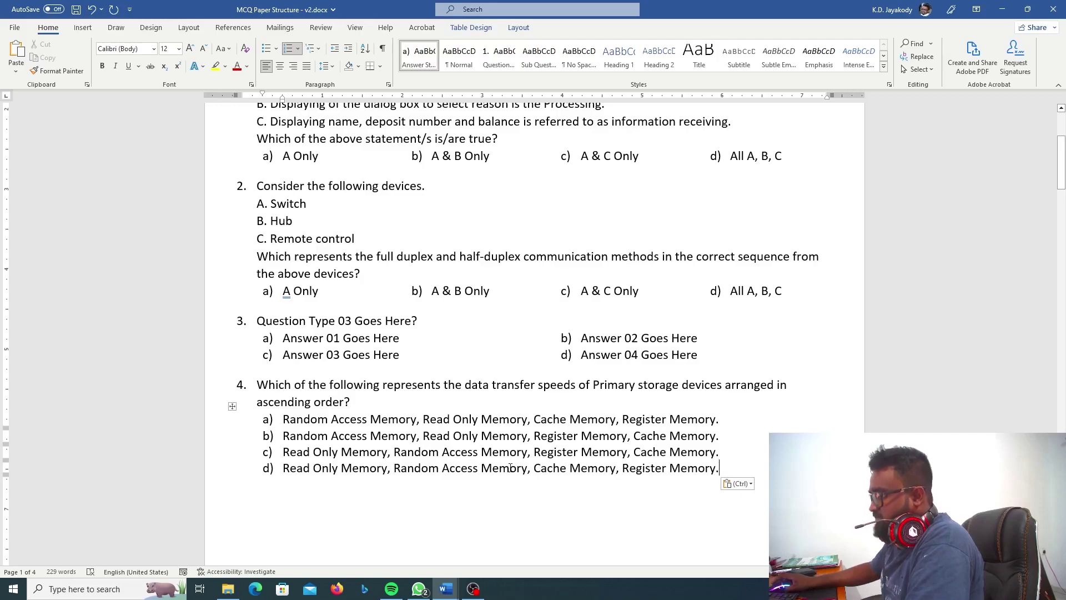
# - Add and remove a line below d), then select question 4's options b) through d)
pyautogui.press('Return')
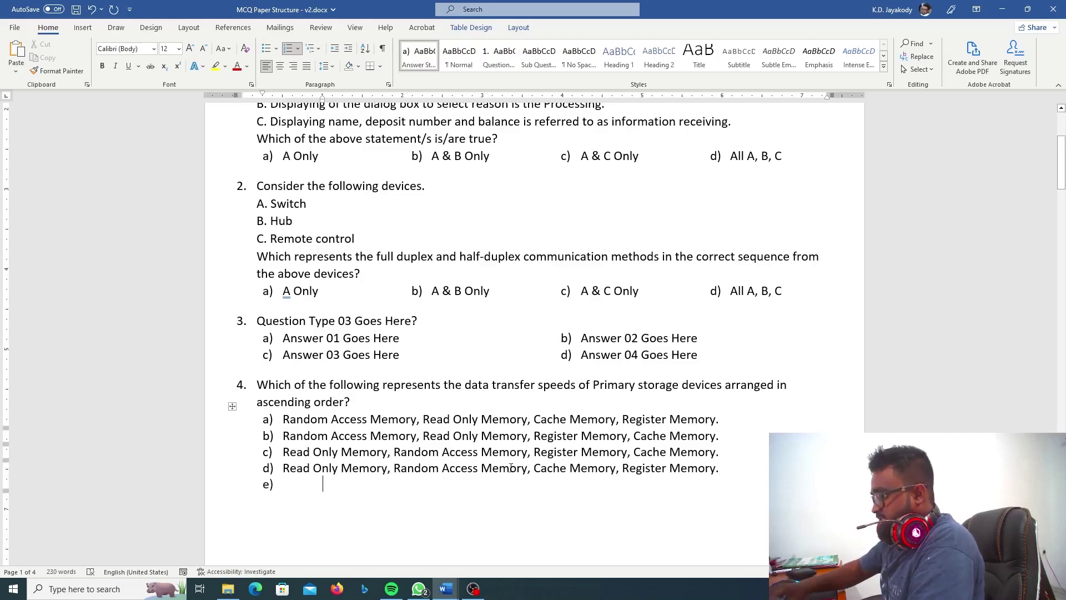
pyautogui.press('BackSpace')
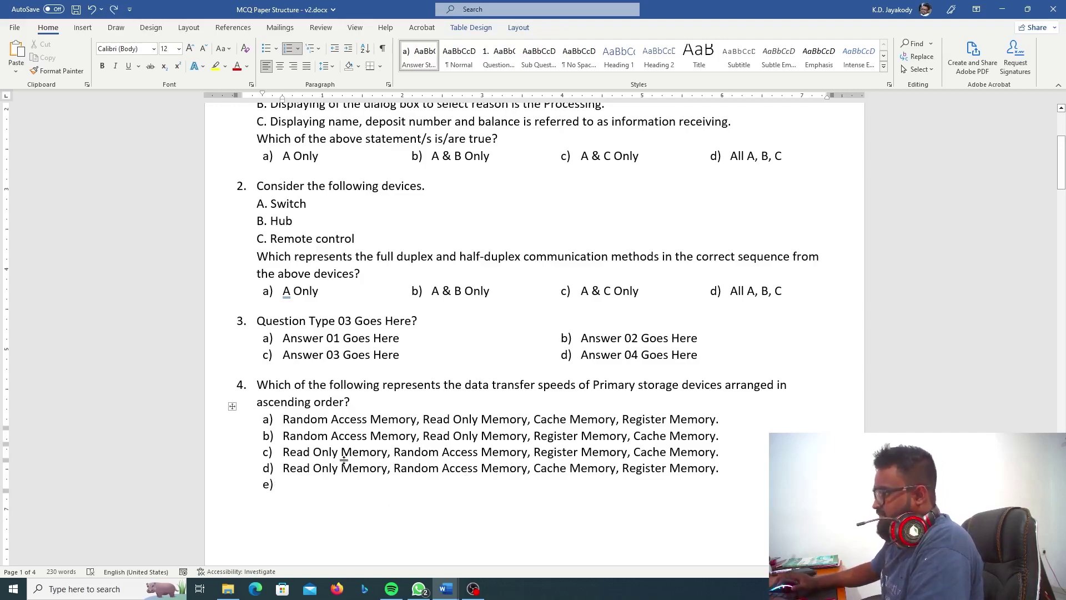
pyautogui.click(297, 418)
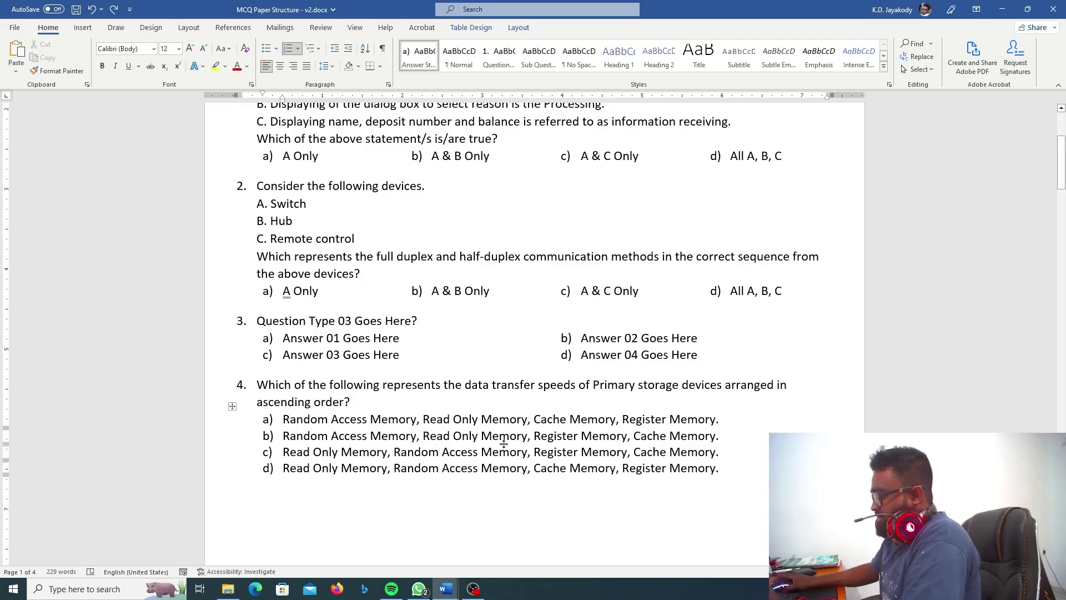
pyautogui.moveTo(706, 470); pyautogui.dragTo(281, 453)
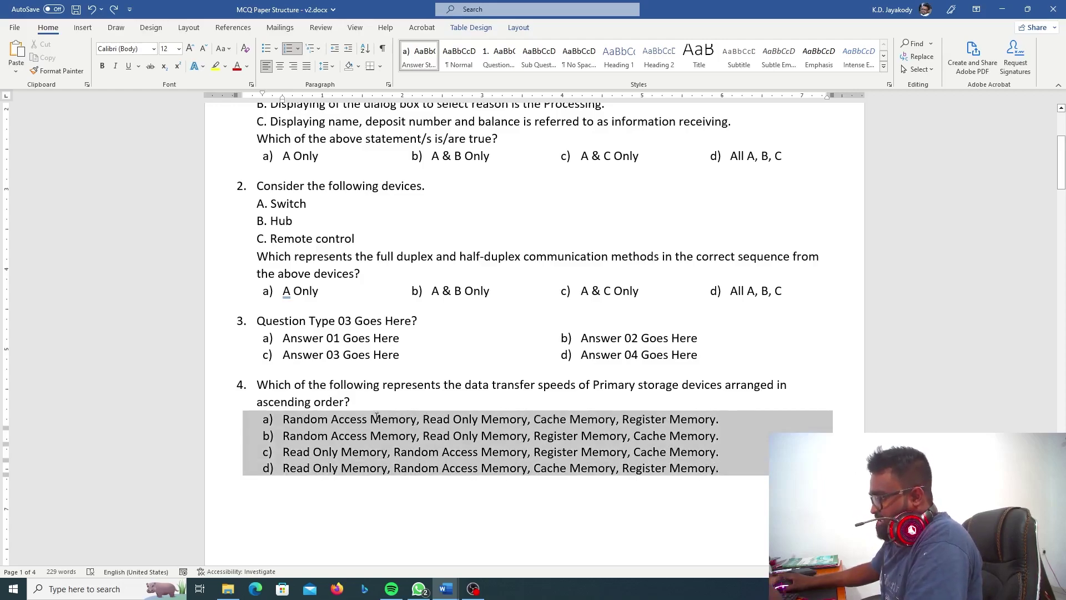
pyautogui.click(283, 439)
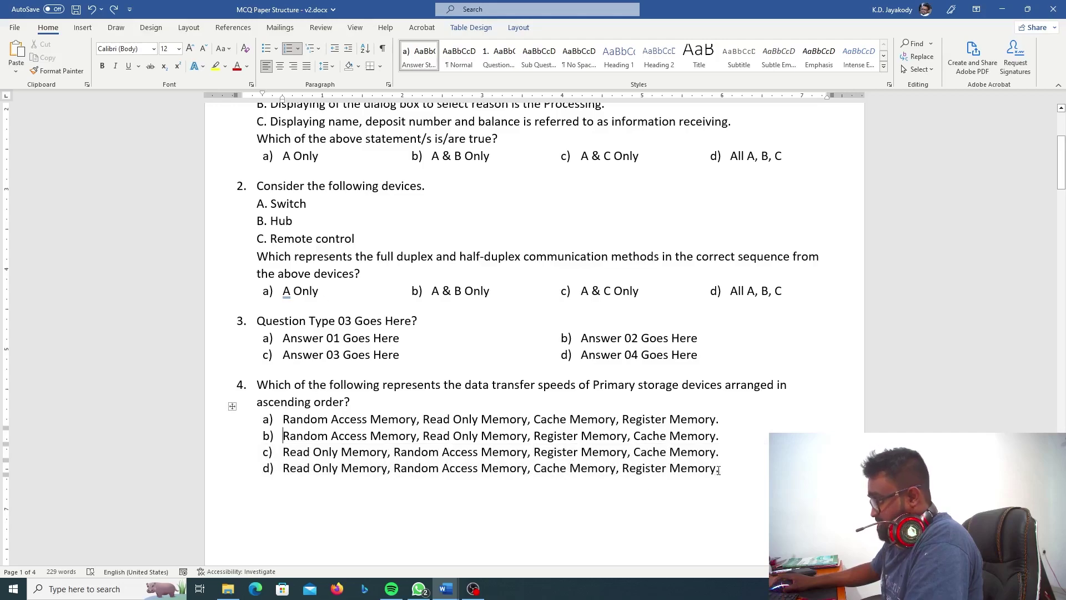
pyautogui.moveTo(718, 471); pyautogui.dragTo(259, 442)
# - Clear question 4's old options and copy question 3's options a)–d) from the model paper
pyautogui.press('Delete')
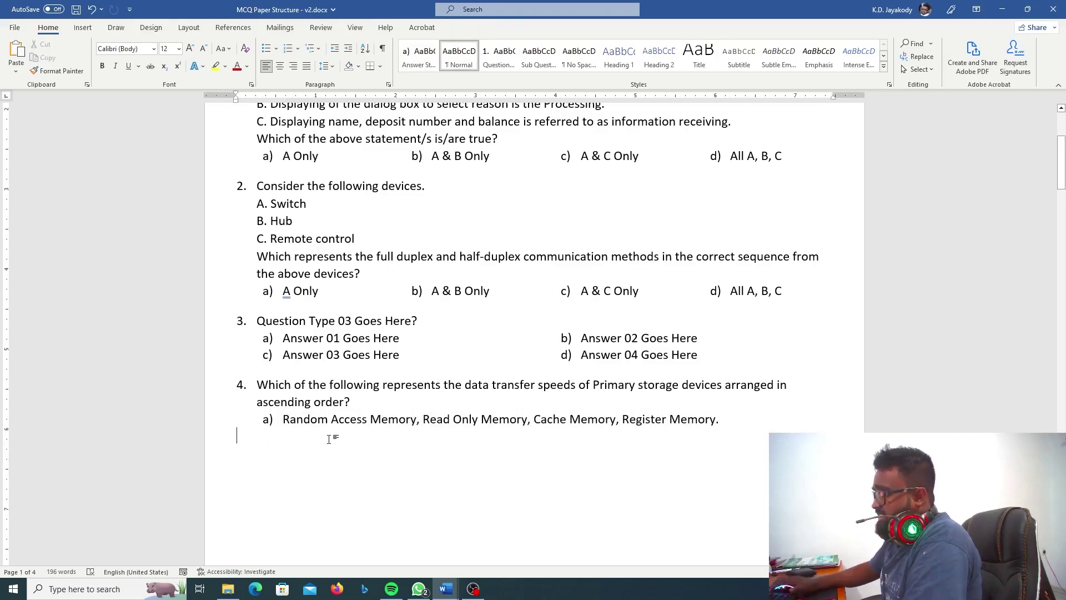
pyautogui.hotkey('ctrl', 'z')
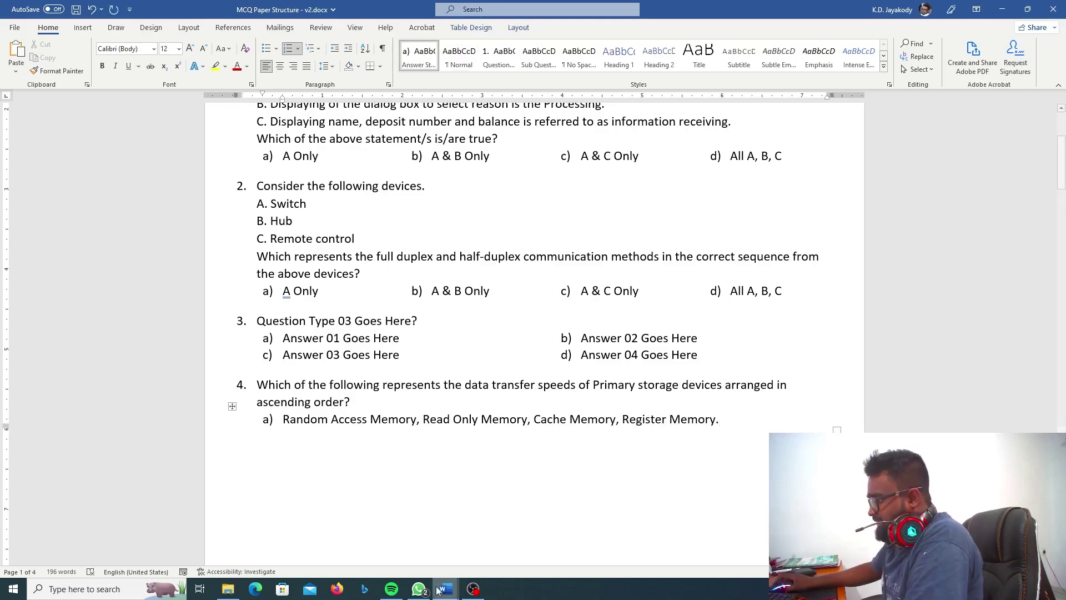
pyautogui.moveTo(445, 589)
pyautogui.click(386, 544)
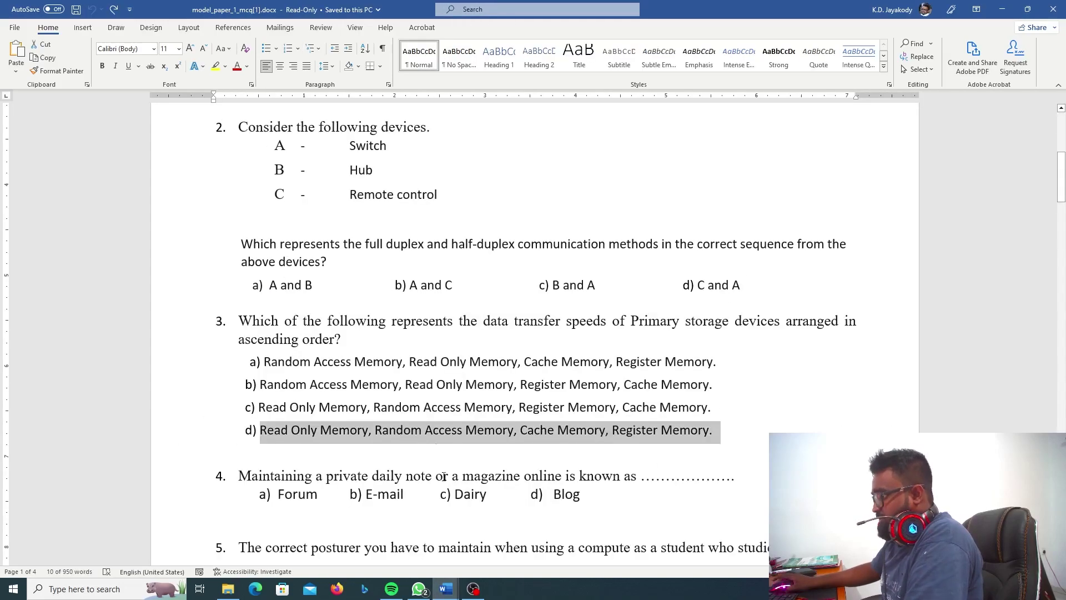
pyautogui.moveTo(257, 361); pyautogui.dragTo(598, 444)
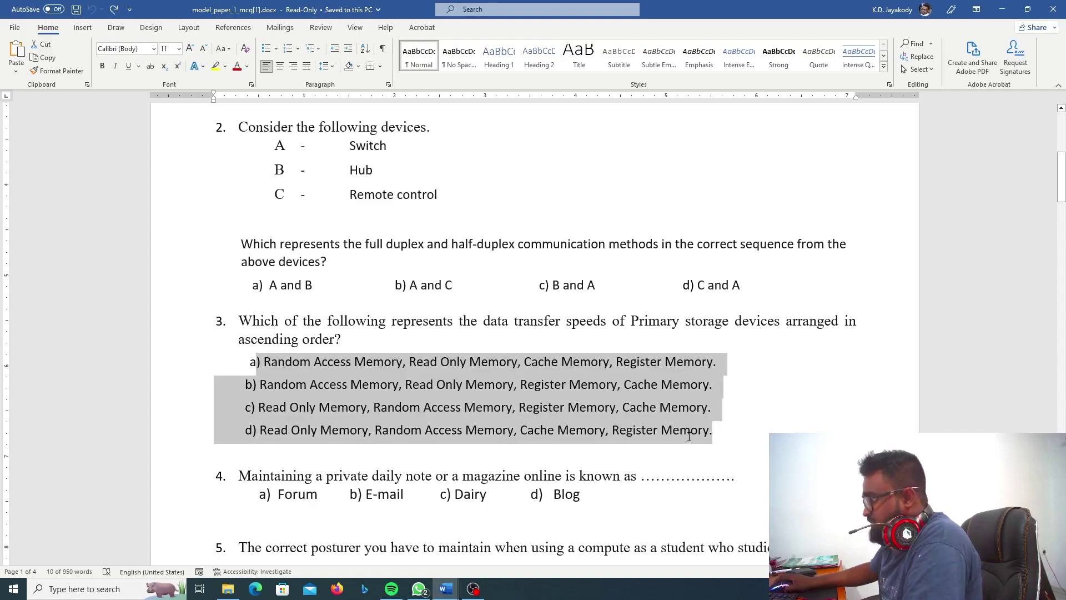
pyautogui.moveTo(689, 436); pyautogui.dragTo(731, 437)
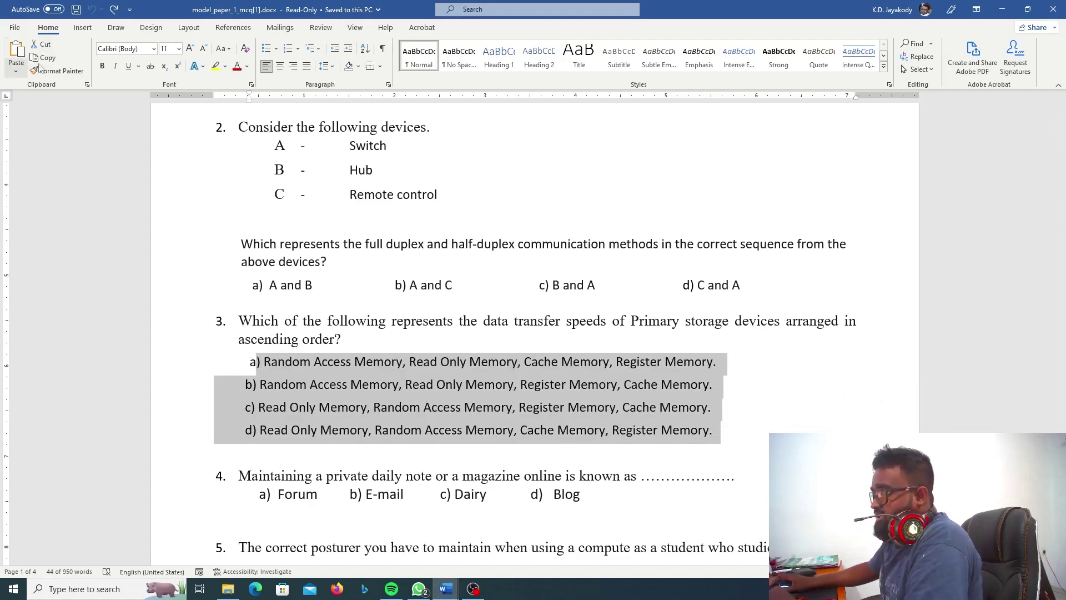
# - Paste the copied options over question 4's option a) as plain text
pyautogui.click(994, 6)
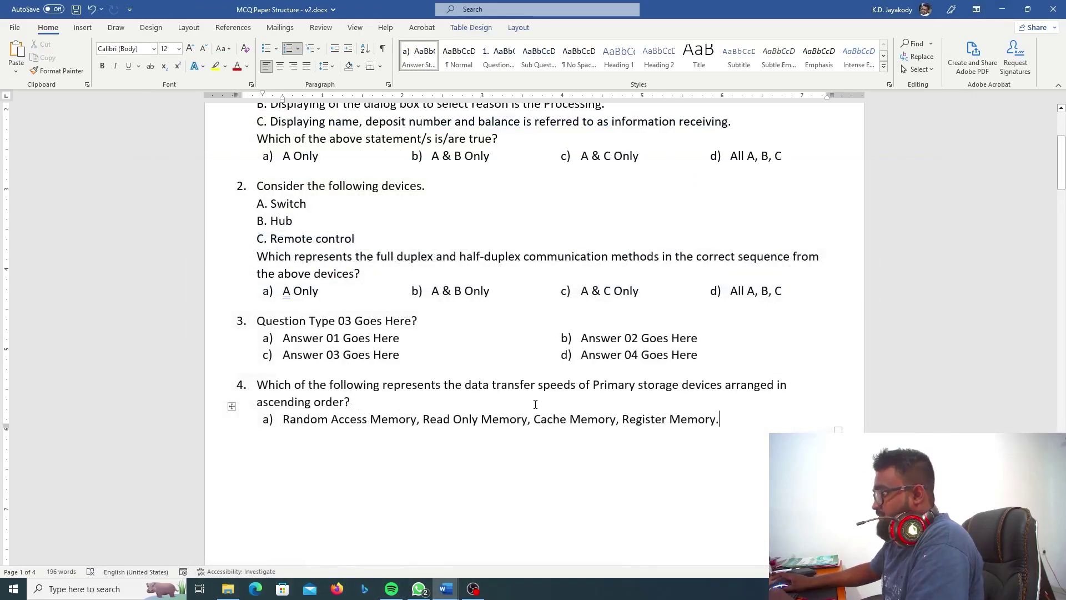
pyautogui.moveTo(409, 418); pyautogui.dragTo(726, 419)
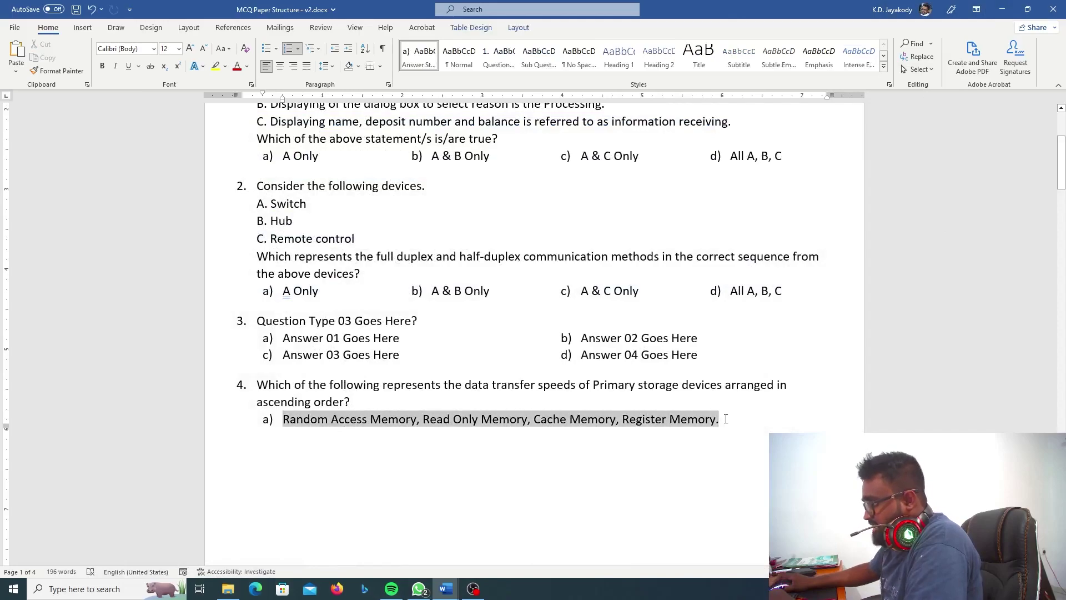
pyautogui.click(16, 71)
pyautogui.click(49, 101)
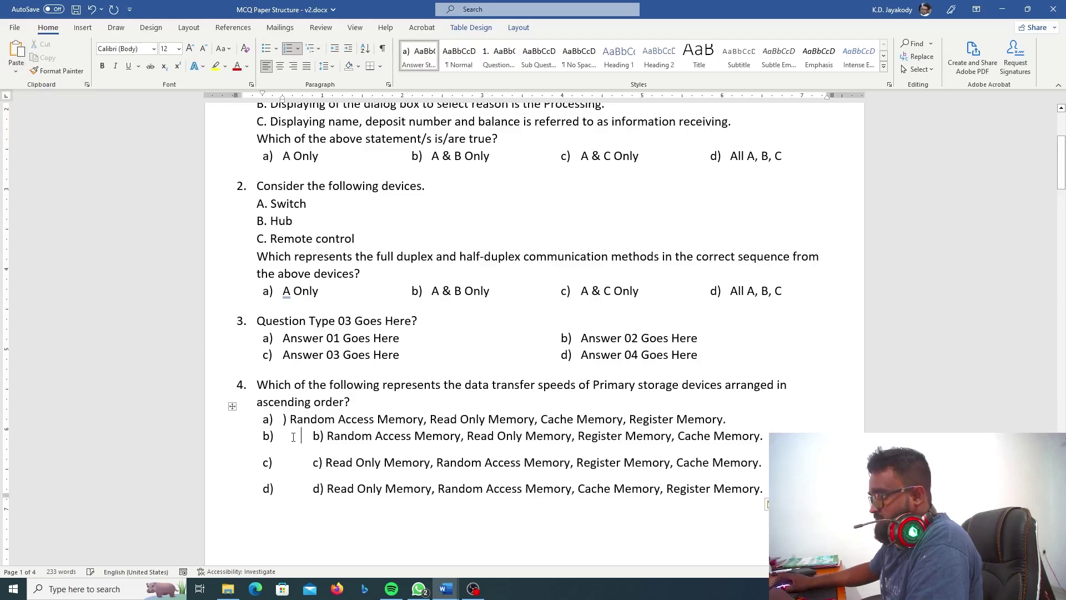
# - Undo the stray extra numbered line so question 4 lists only options a)–d)
pyautogui.moveTo(285, 436)
pyautogui.mouseDown()
pyautogui.moveTo(381, 453)
pyautogui.moveTo(333, 488)
pyautogui.mouseUp()
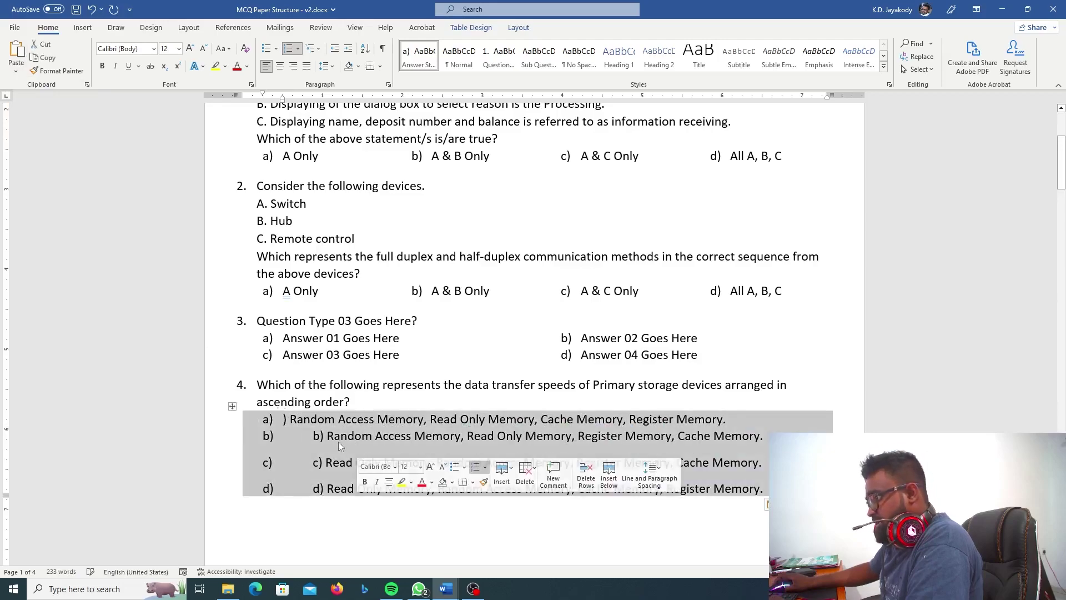
pyautogui.click(334, 436)
pyautogui.press('Down')
pyautogui.press('Down')
pyautogui.press('End')
pyautogui.press('Return')
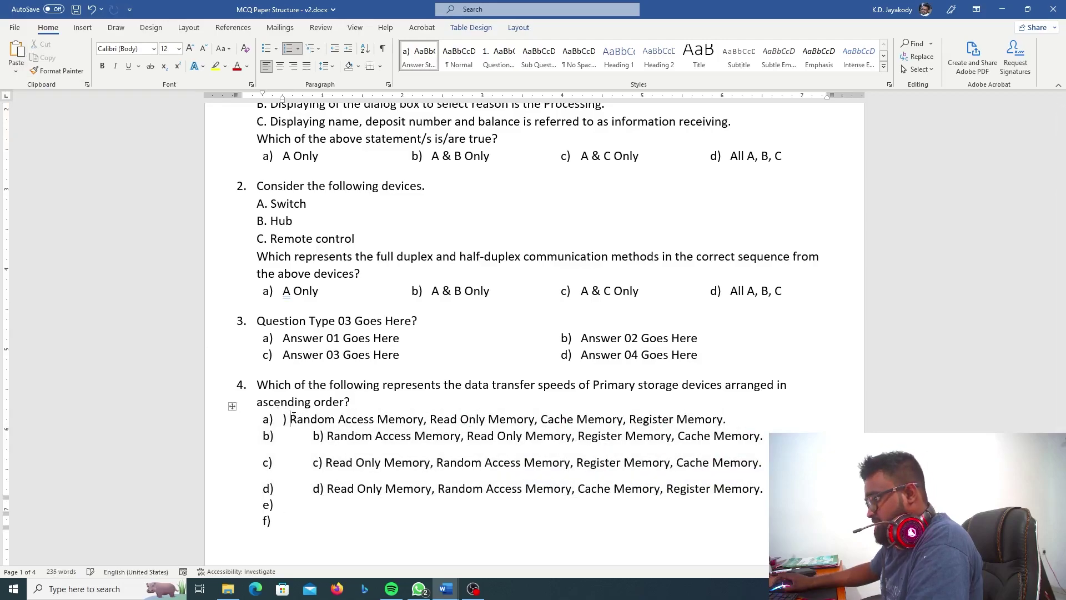
pyautogui.hotkey('ctrl', 'z')
pyautogui.hotkey('ctrl', 'z')
pyautogui.hotkey('ctrl', 'z')
pyautogui.hotkey('ctrl', 'z')
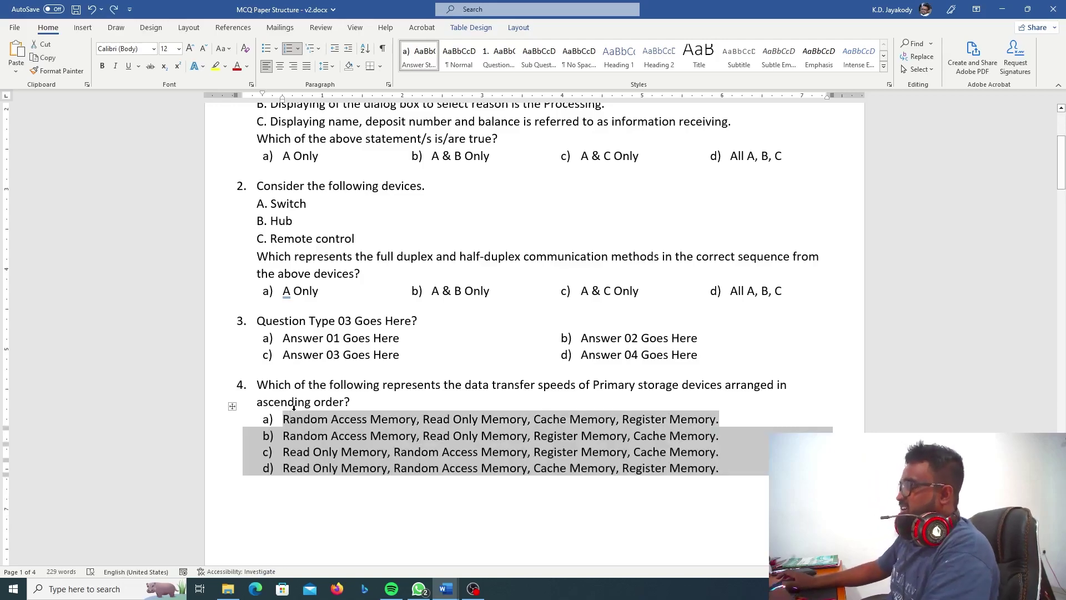
pyautogui.click(312, 420)
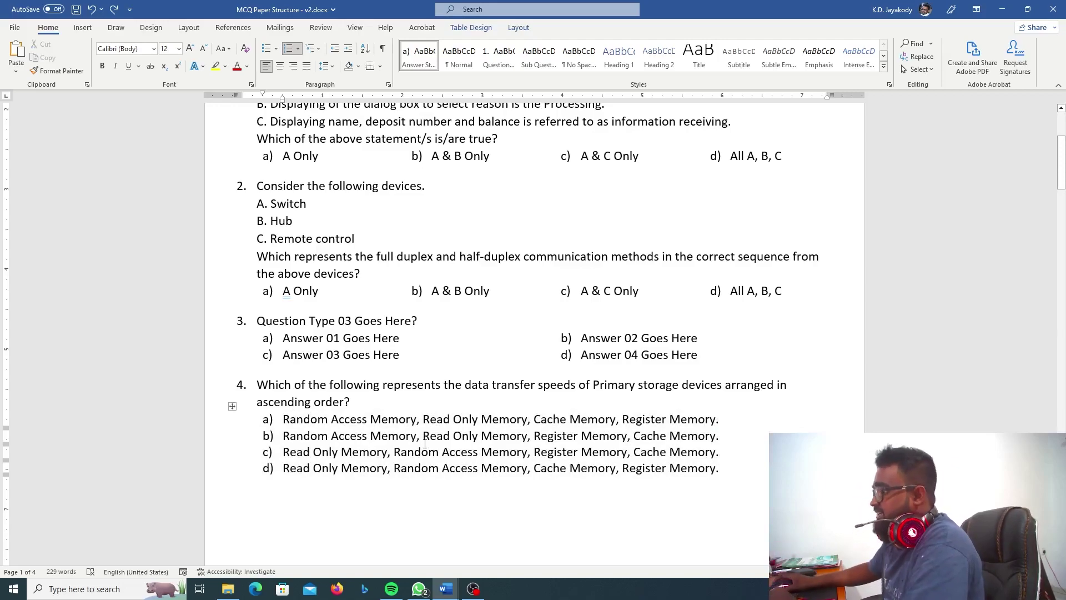
pyautogui.scroll(3, 364, 408)
# - Replace question 3's placeholder text with the daily-note question copied from the model paper
pyautogui.scroll(-2, 366, 445)
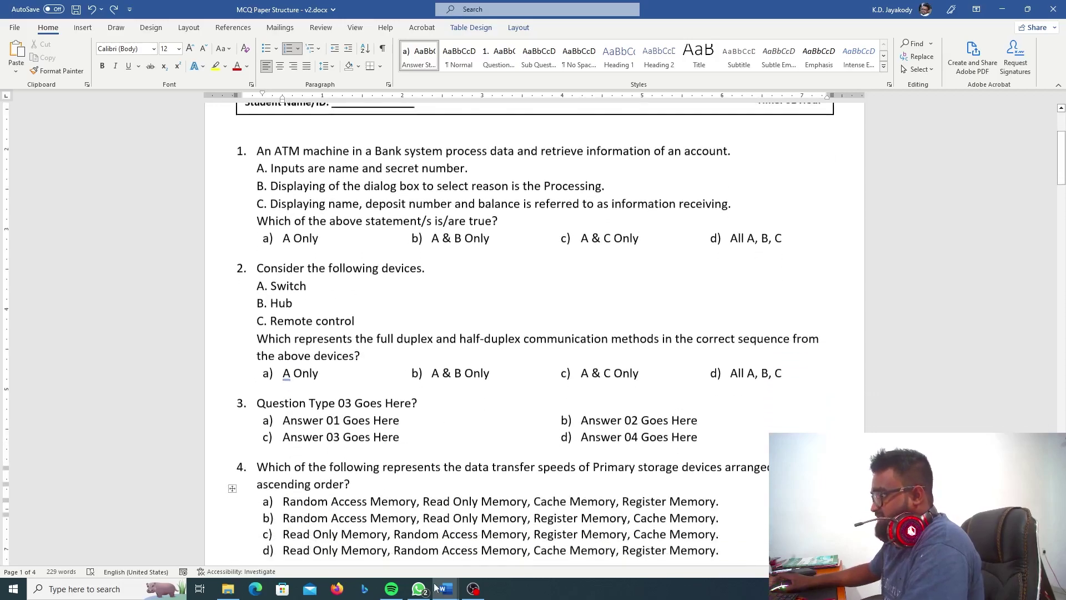
pyautogui.click(395, 547)
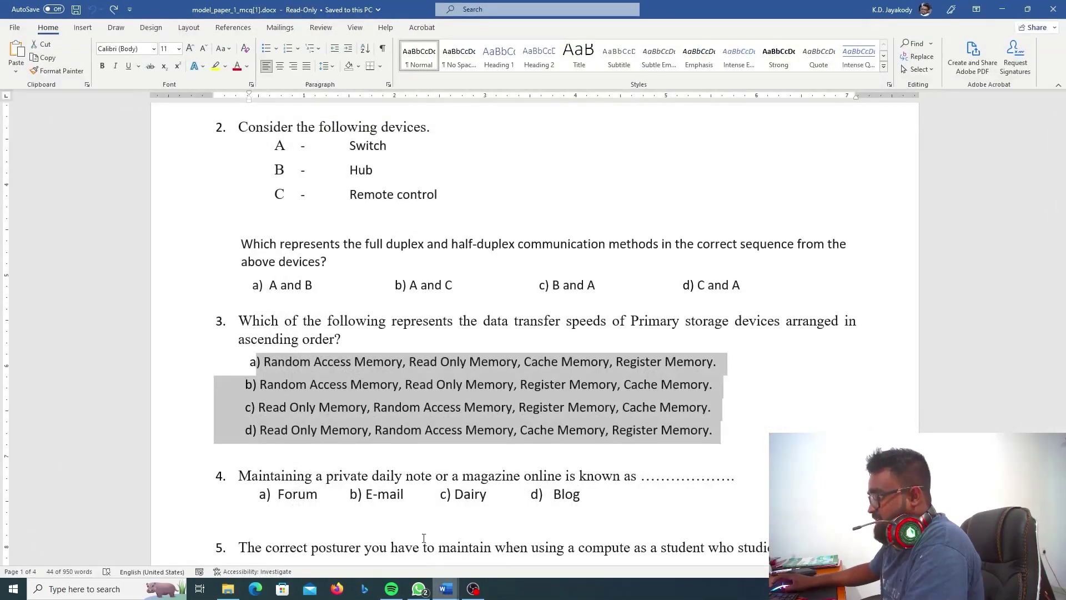
pyautogui.scroll(-2, 249, 437)
pyautogui.scroll(-2, 233, 388)
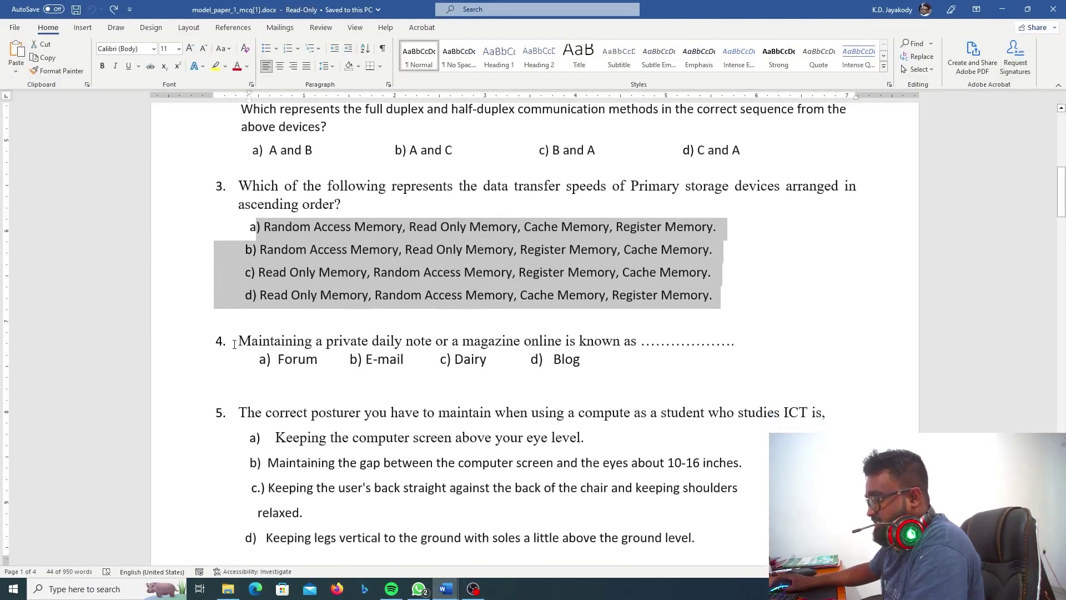
pyautogui.moveTo(237, 341); pyautogui.dragTo(736, 343)
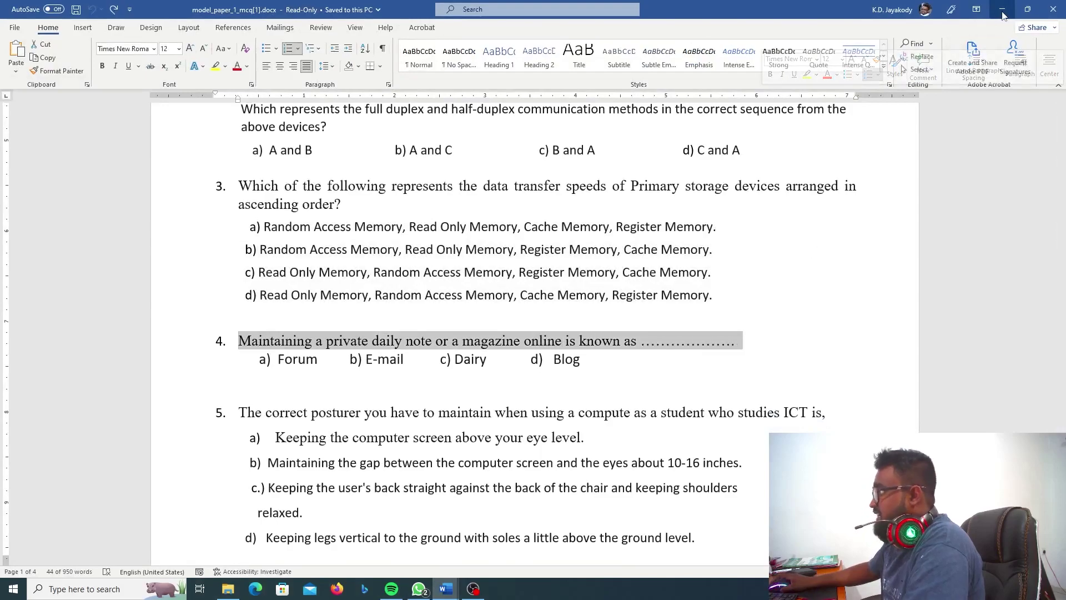
pyautogui.hotkey('alt', 'Tab')
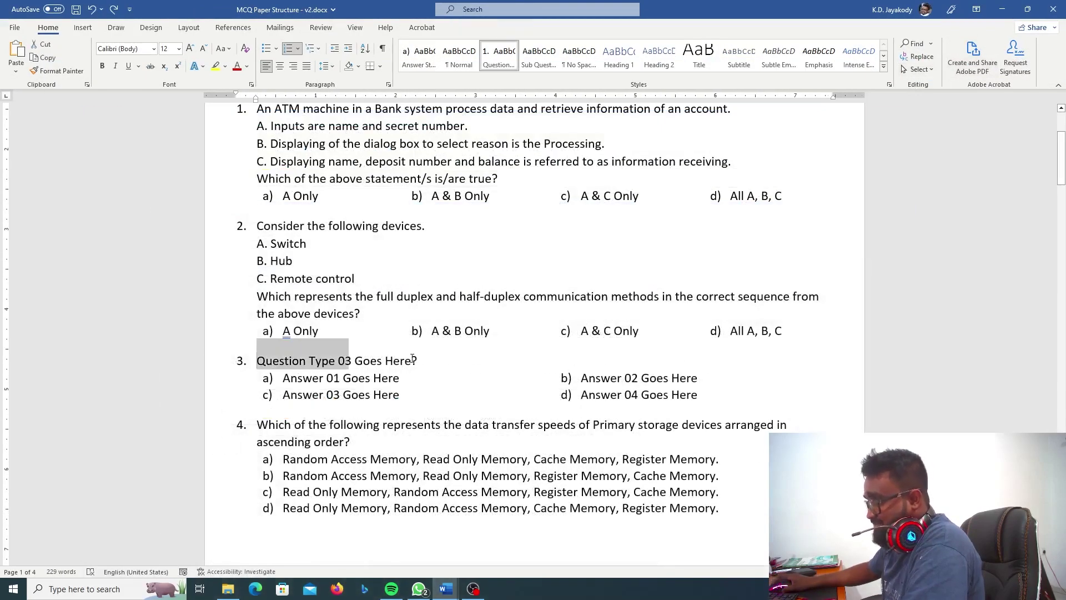
pyautogui.moveTo(257, 361); pyautogui.dragTo(425, 361)
pyautogui.click(15, 71)
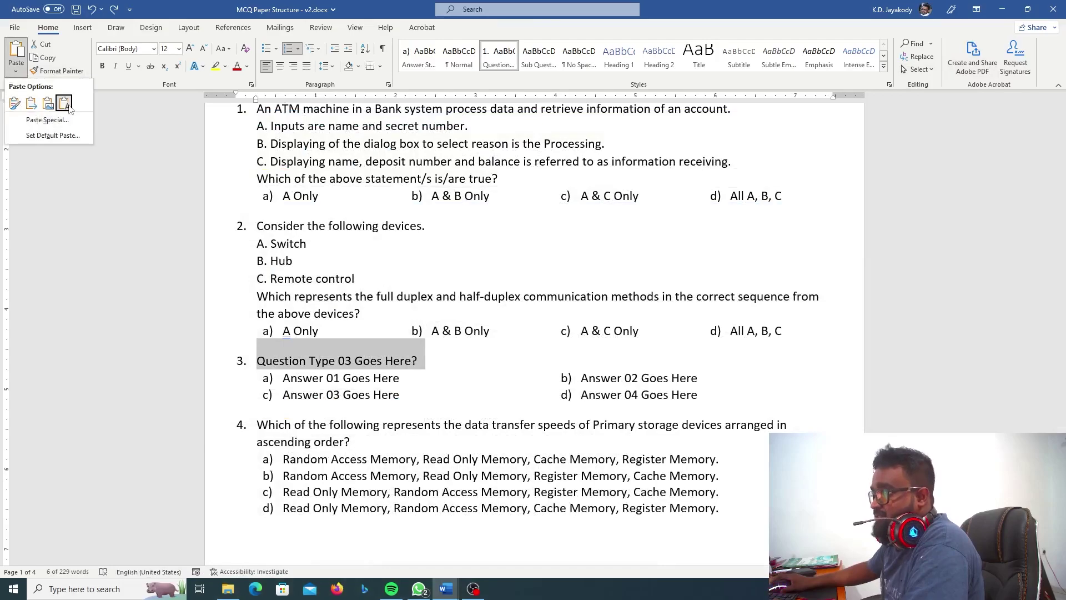
pyautogui.click(44, 129)
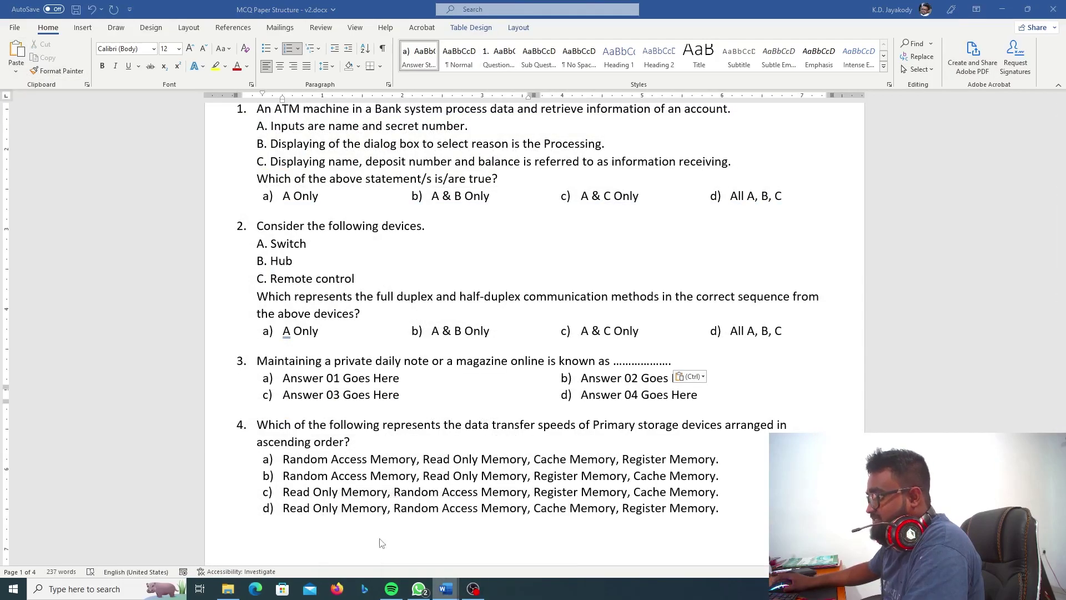
# - Copy 'Forum' from the model paper and paste it as answer a)
pyautogui.click(402, 555)
pyautogui.moveTo(445, 589)
pyautogui.doubleClick(283, 359)
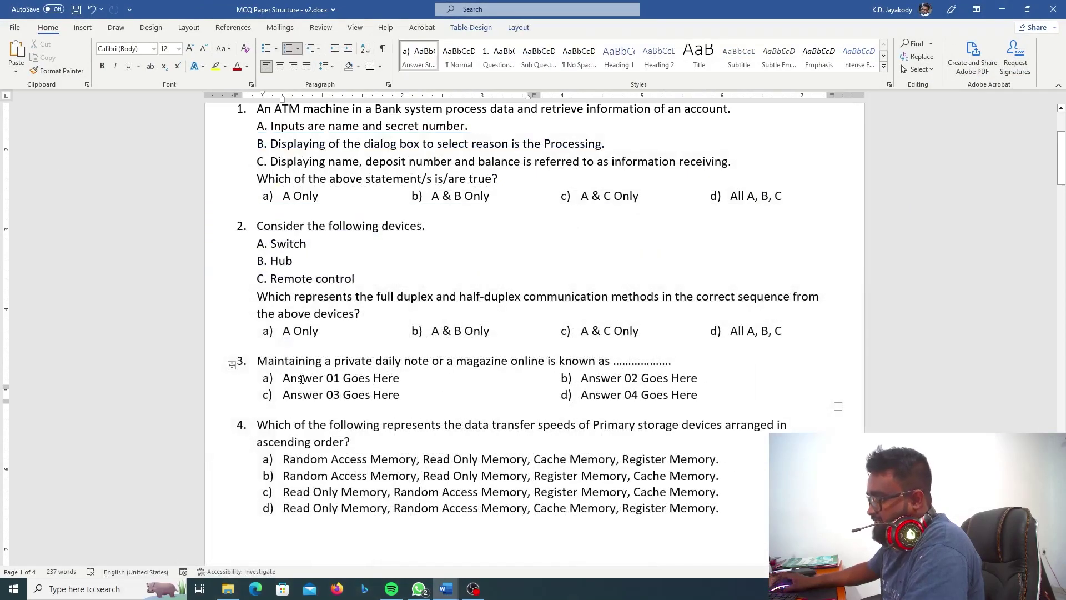
pyautogui.moveTo(289, 379); pyautogui.dragTo(400, 380)
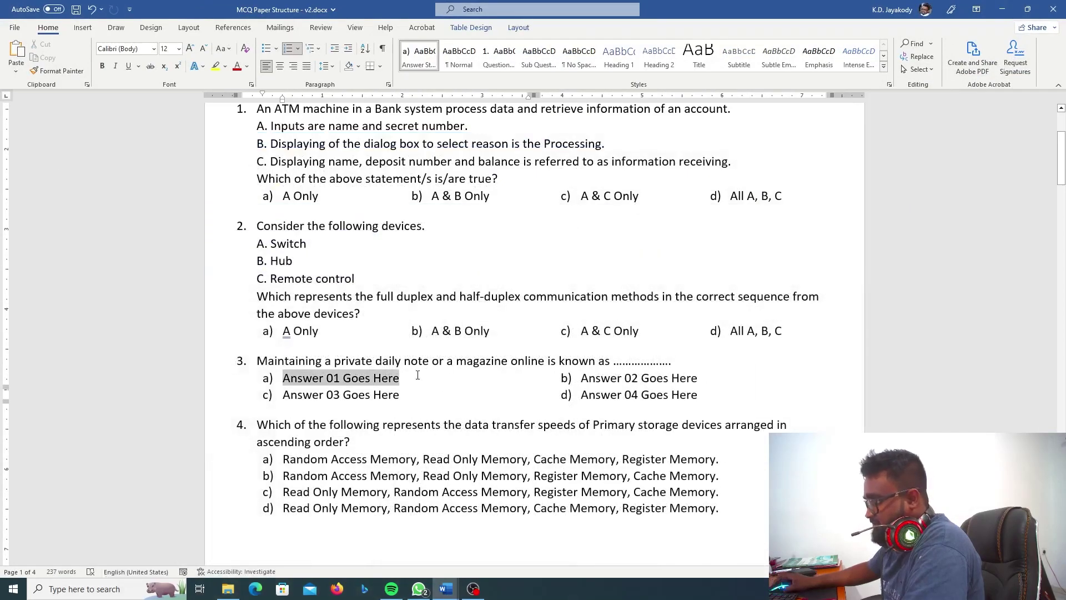
pyautogui.click(16, 70)
pyautogui.click(64, 103)
# - Fill answers b) to d) with Email, Diary and Blog
pyautogui.moveTo(581, 378); pyautogui.dragTo(678, 384)
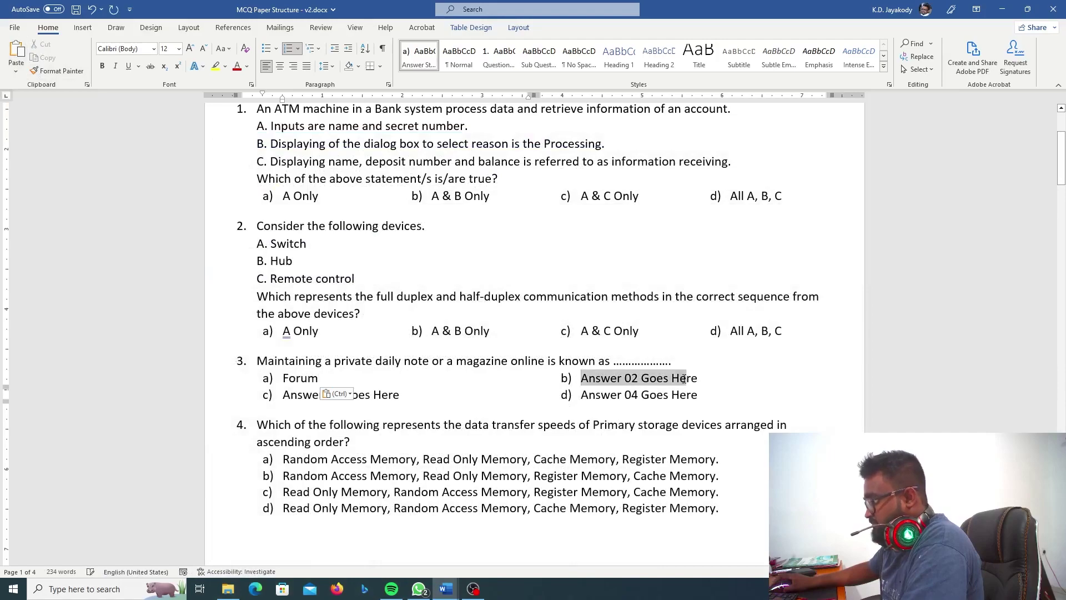
pyautogui.write('Email')
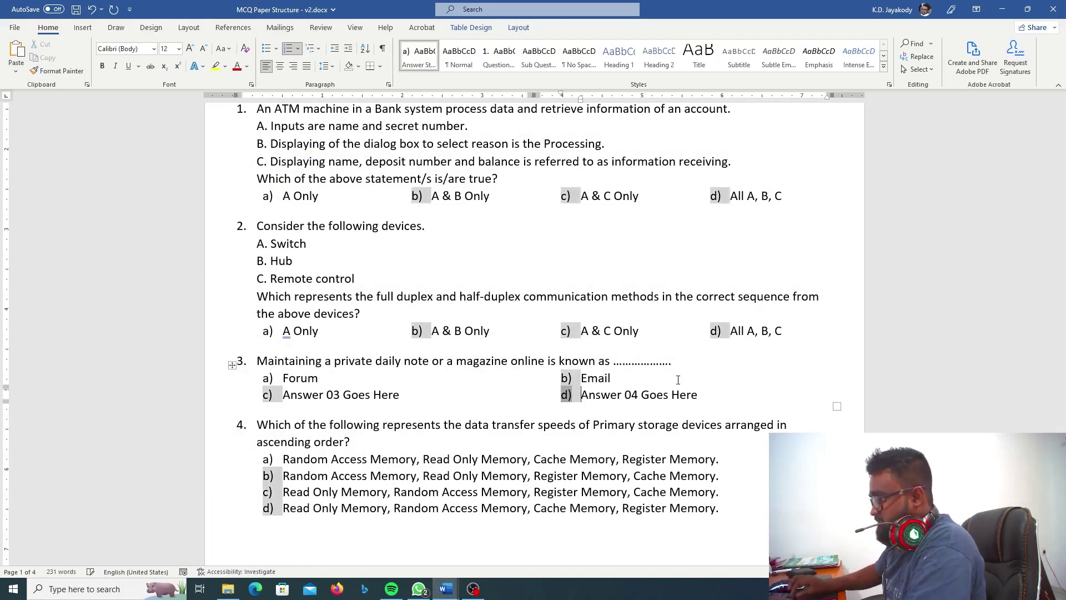
pyautogui.click(374, 394)
pyautogui.hotkey('ctrl', 'shift', 'Left')
pyautogui.hotkey('ctrl', 'shift', 'Left')
pyautogui.hotkey('ctrl', 'shift', 'Left')
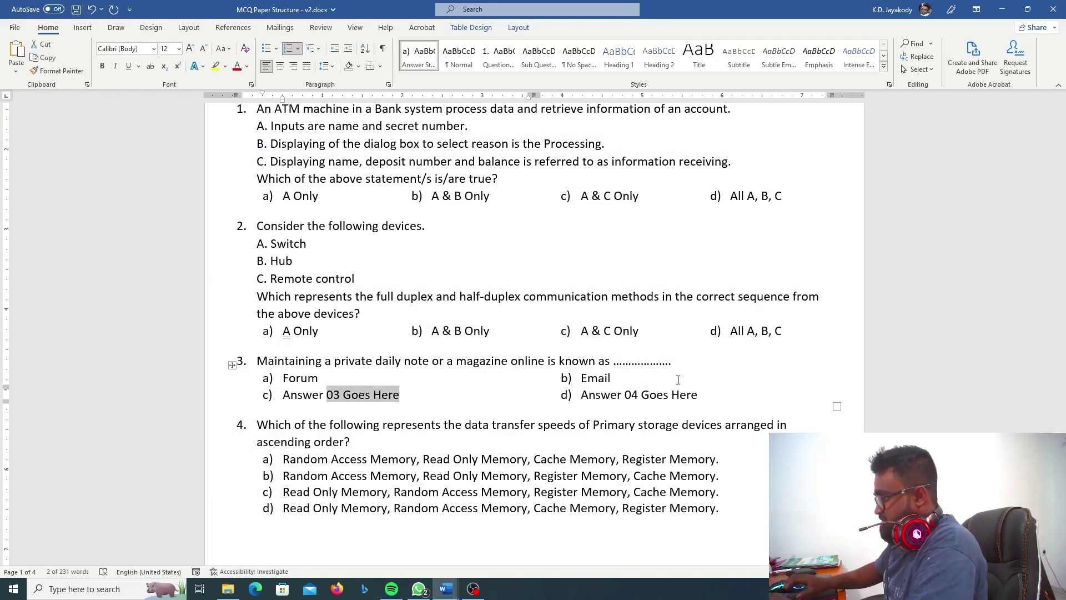
pyautogui.hotkey('ctrl', 'shift', 'Left')
pyautogui.write('Diary')
pyautogui.press('Tab')
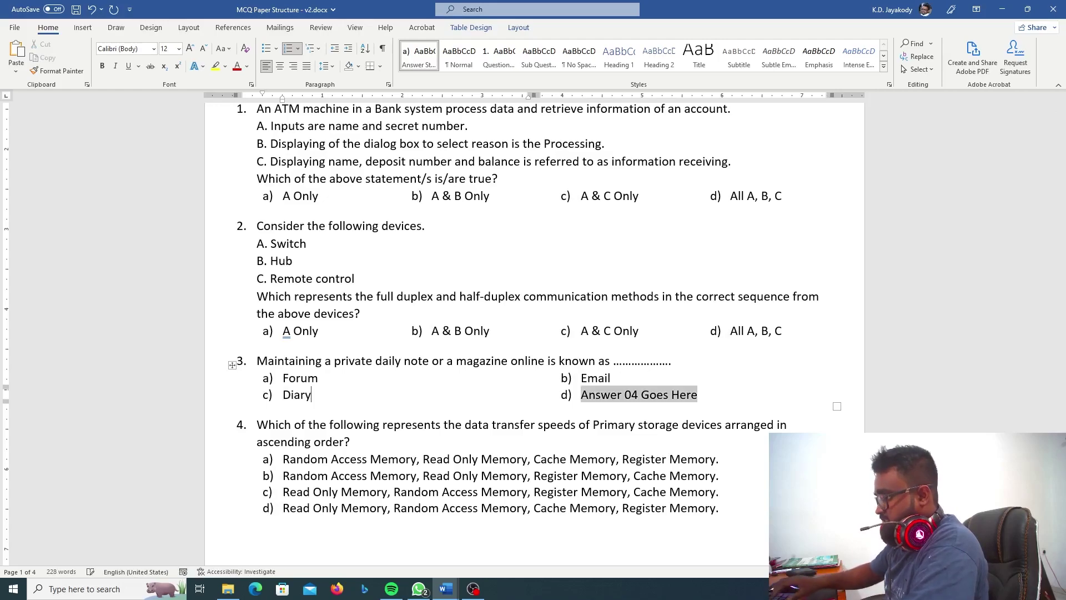
pyautogui.write('Blog')
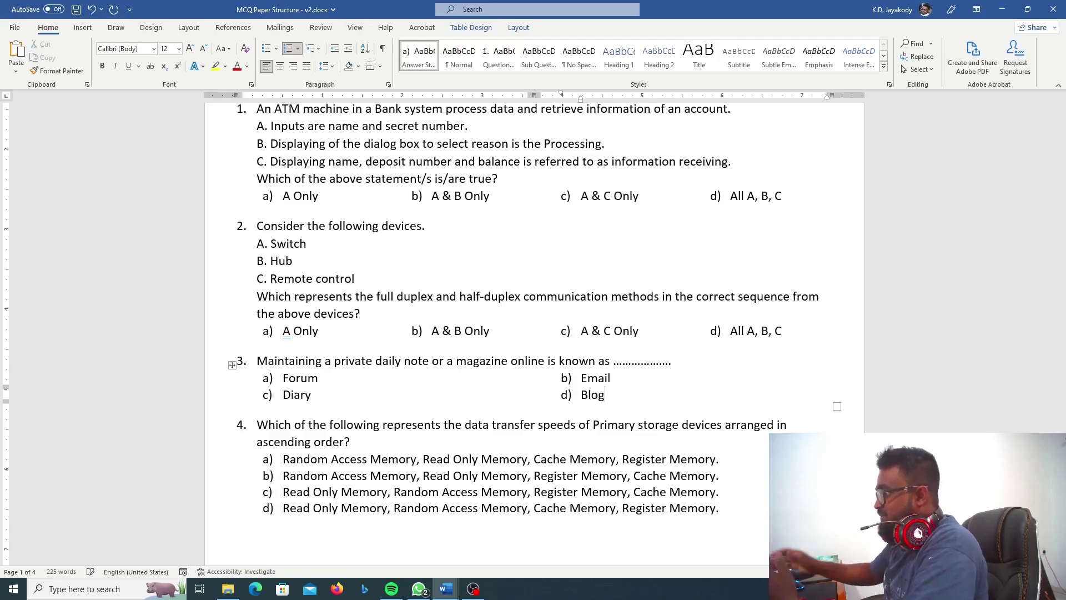
pyautogui.click(665, 425)
# - Save MCQ Paper Structure - v2.docx with Ctrl+S and scroll through the paper to review it
pyautogui.scroll(-1, 632, 449)
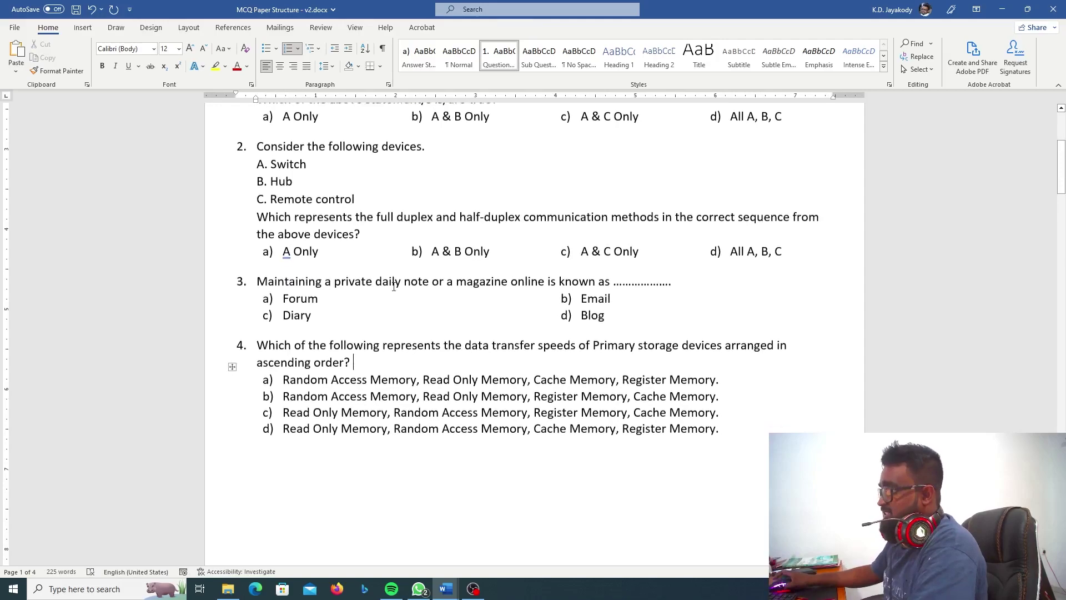
pyautogui.hotkey('ctrl', 's')
pyautogui.scroll(3, 508, 358)
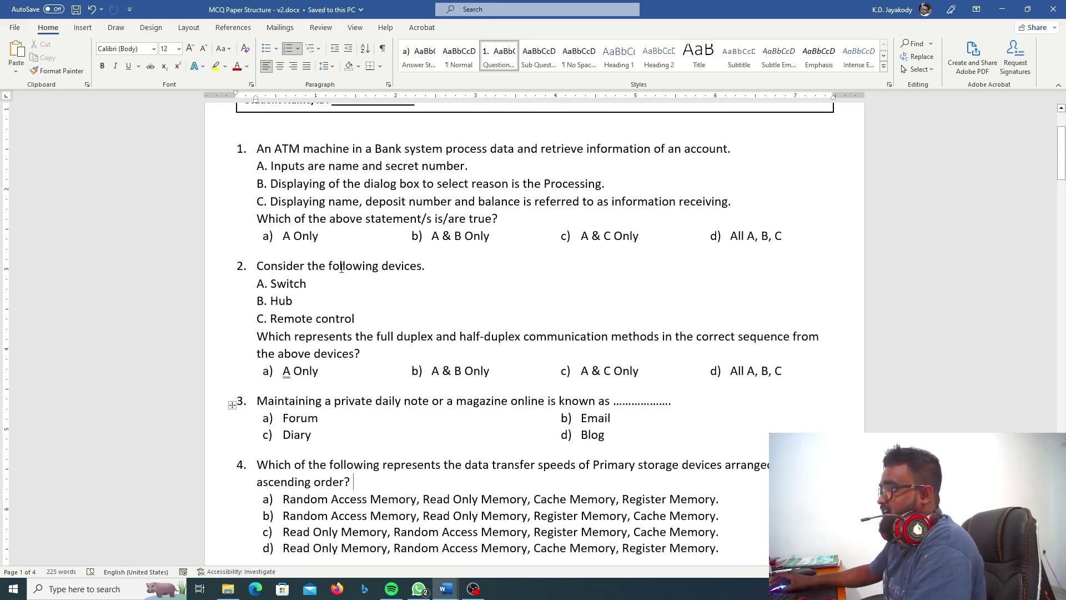
pyautogui.scroll(-3, 517, 344)
pyautogui.scroll(1, 526, 327)
pyautogui.scroll(2, 527, 327)
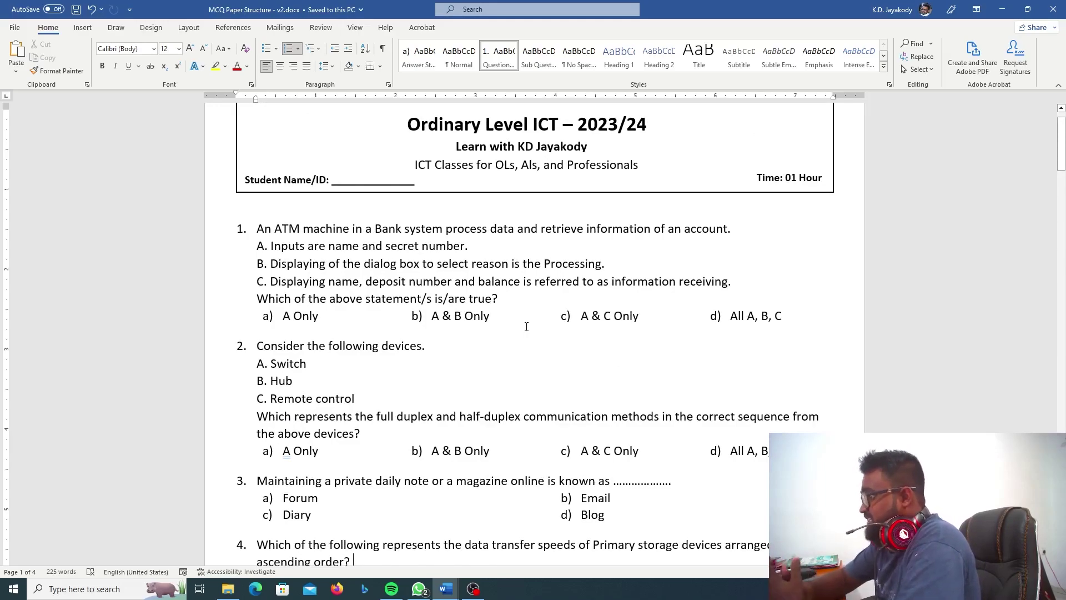
pyautogui.scroll(-3, 526, 327)
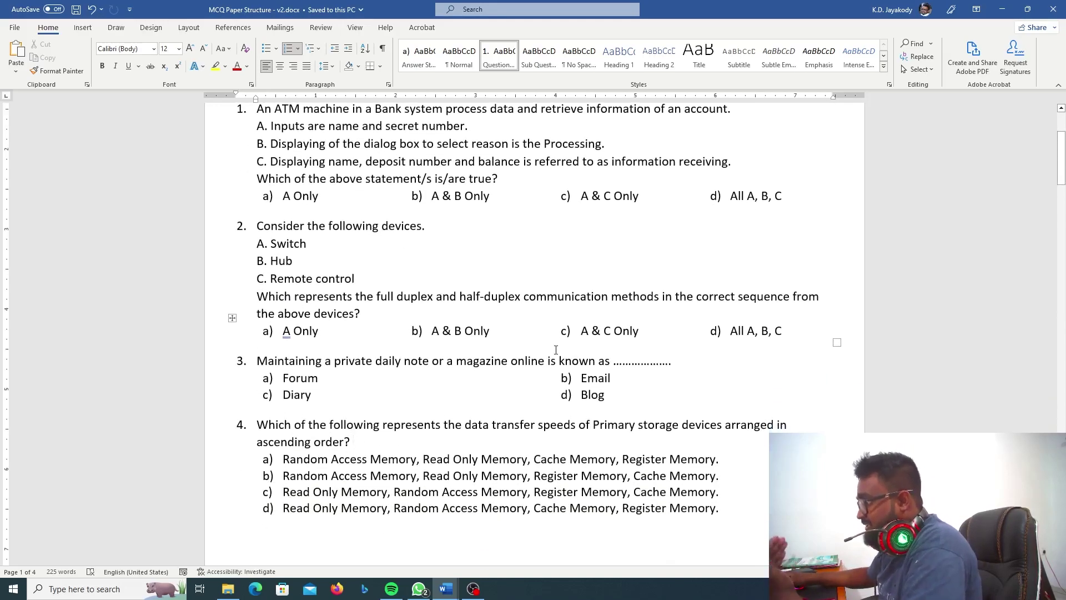
pyautogui.scroll(2, 556, 350)
pyautogui.scroll(1, 550, 360)
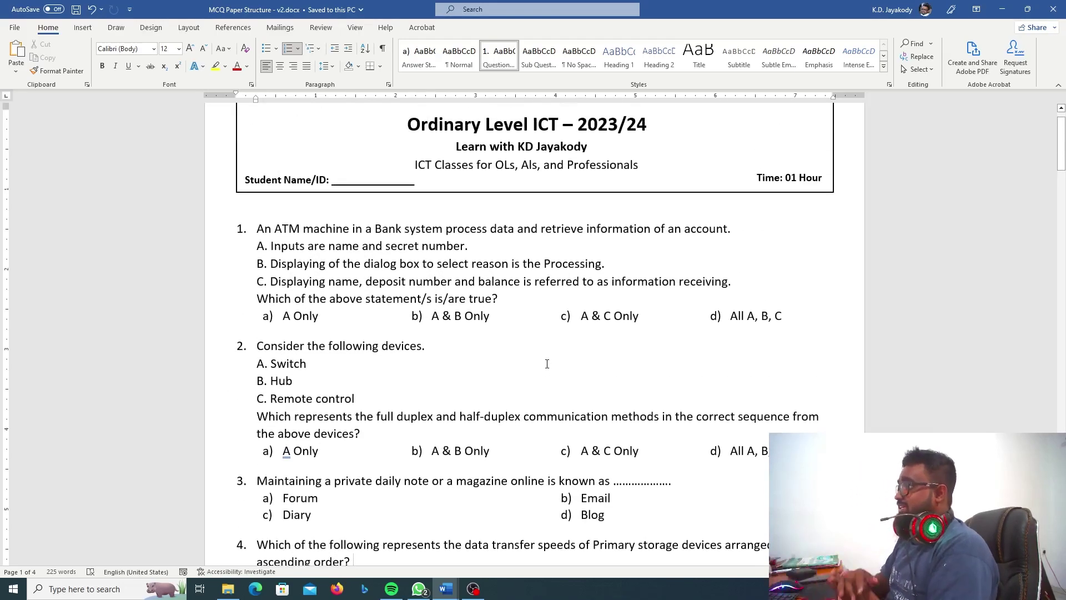